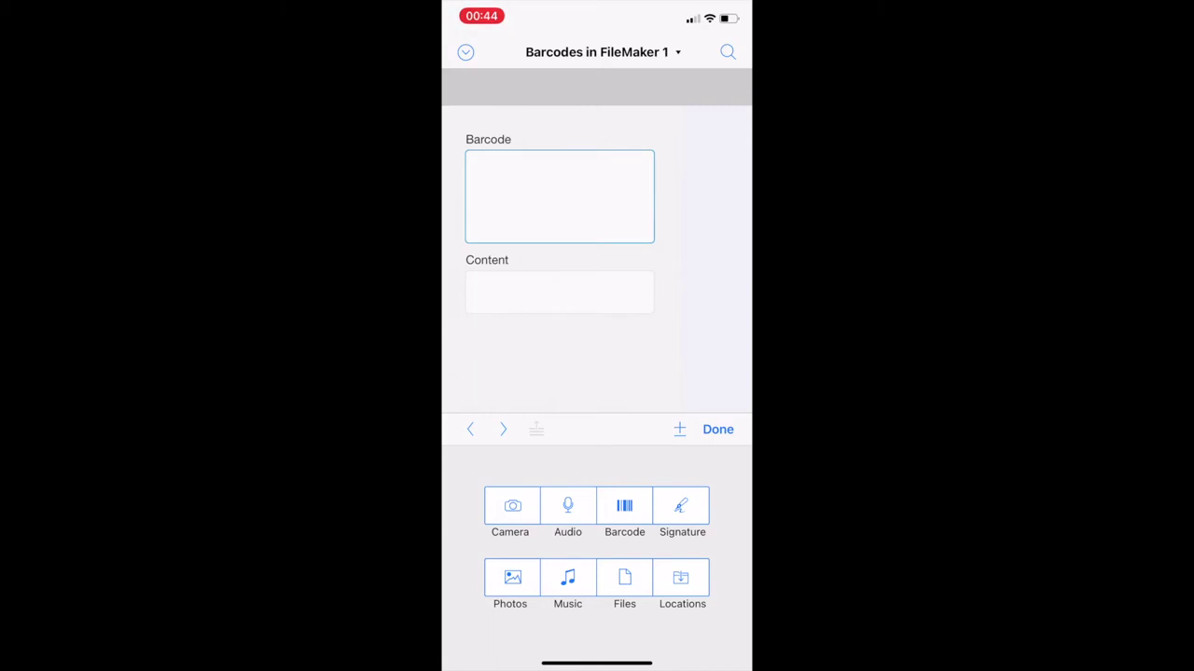
# Scan a barcode into the Barcode container field and start a barcode insert for the Content field
pyautogui.click(624, 506)
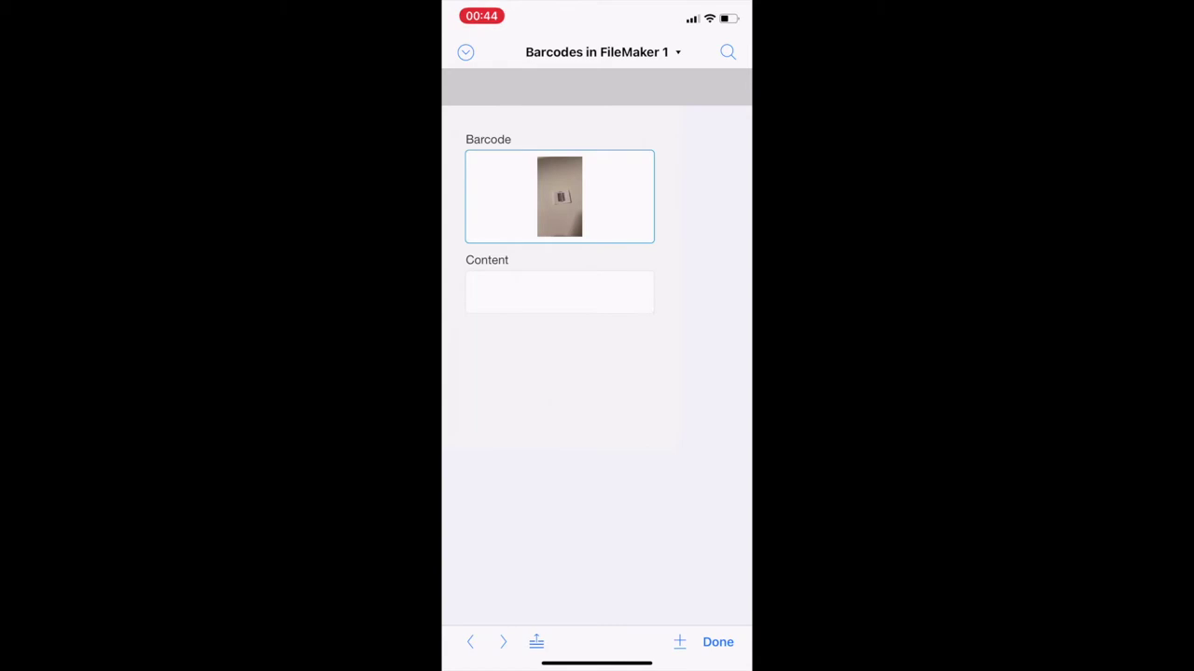
pyautogui.click(559, 292)
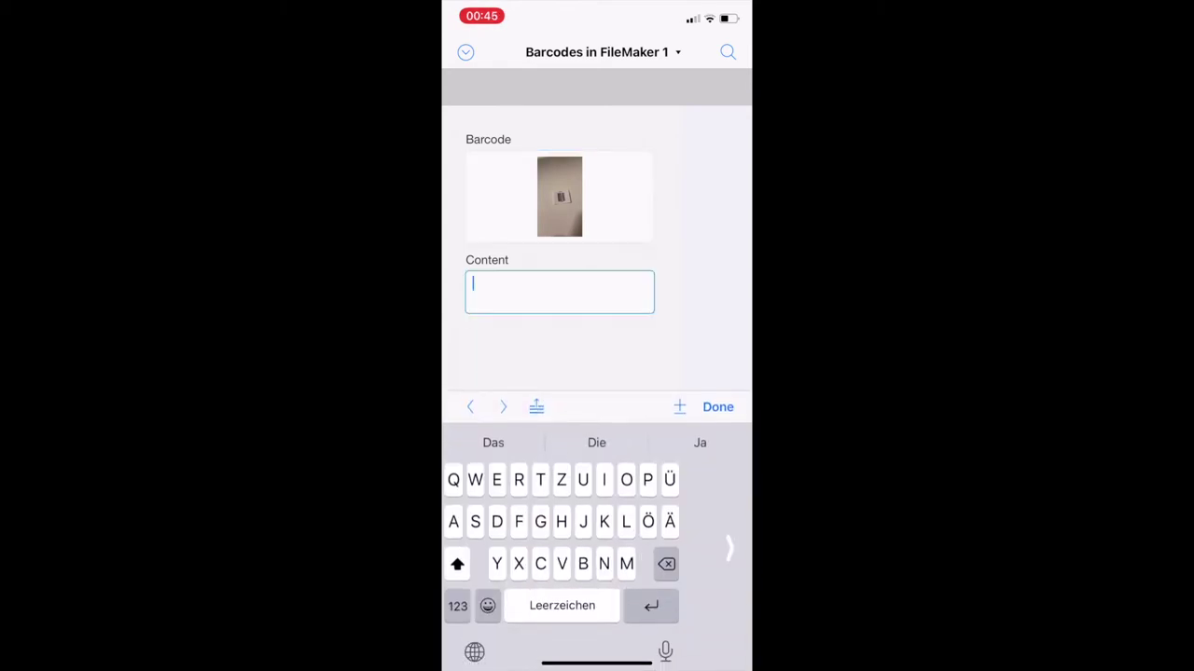
pyautogui.click(536, 395)
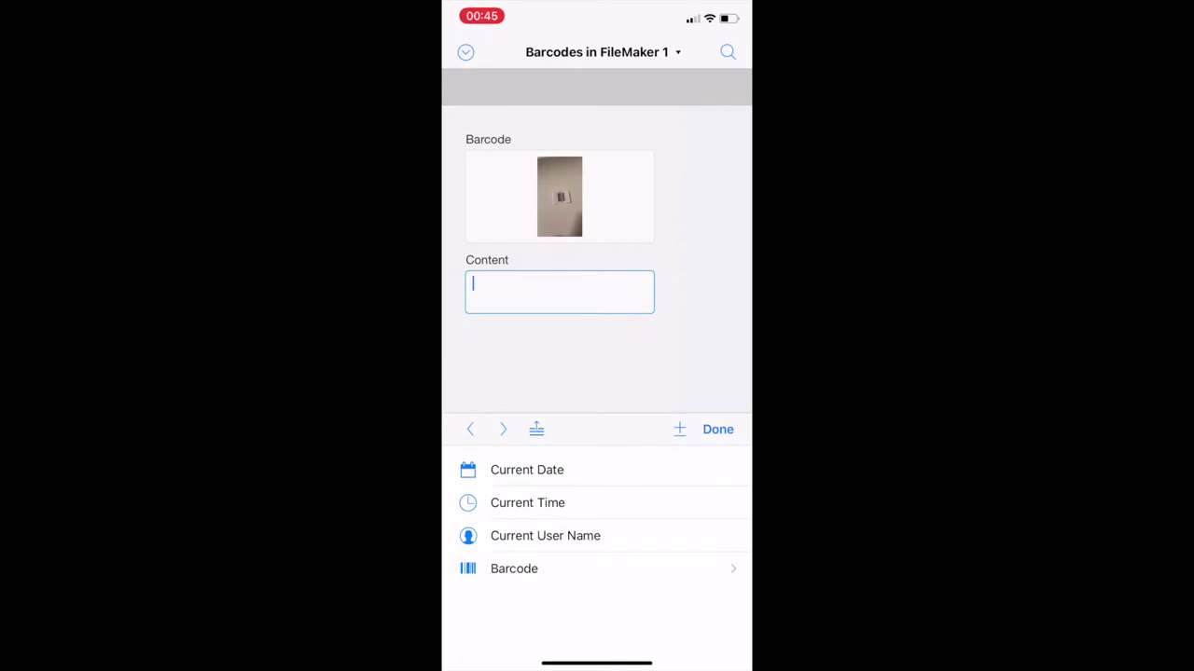
pyautogui.click(514, 569)
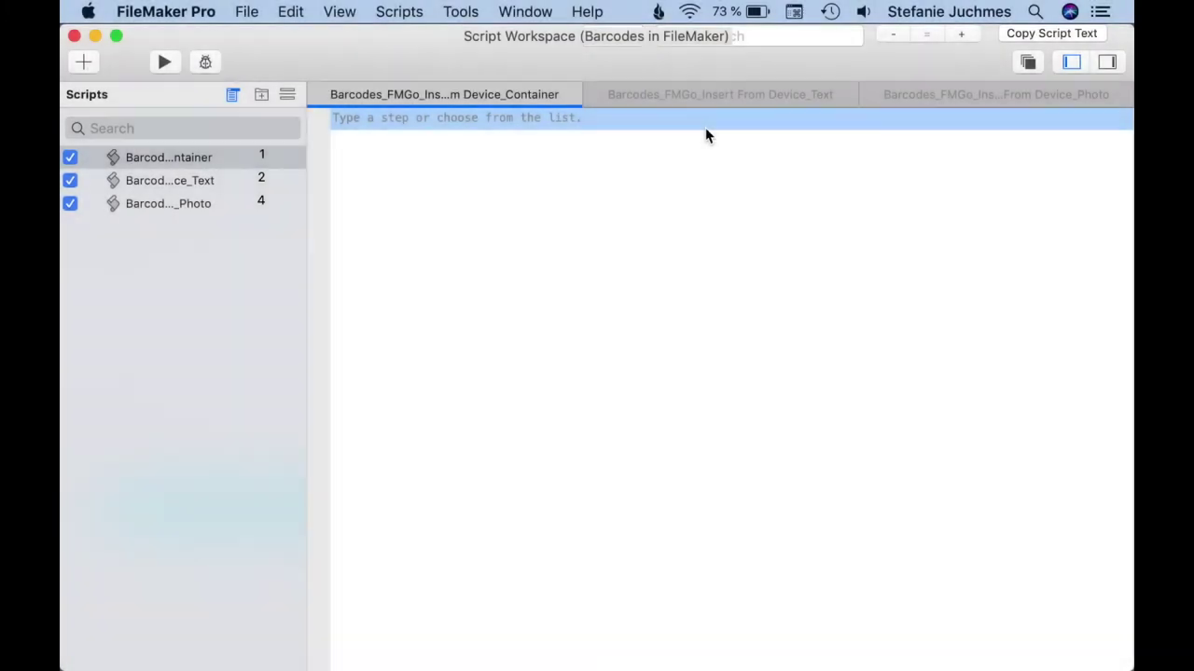
# Add an Insert from Device script step to the empty container script
pyautogui.write('Insert')
pyautogui.press('Down')
pyautogui.press('Down')
pyautogui.press('Down')
pyautogui.press('Down')
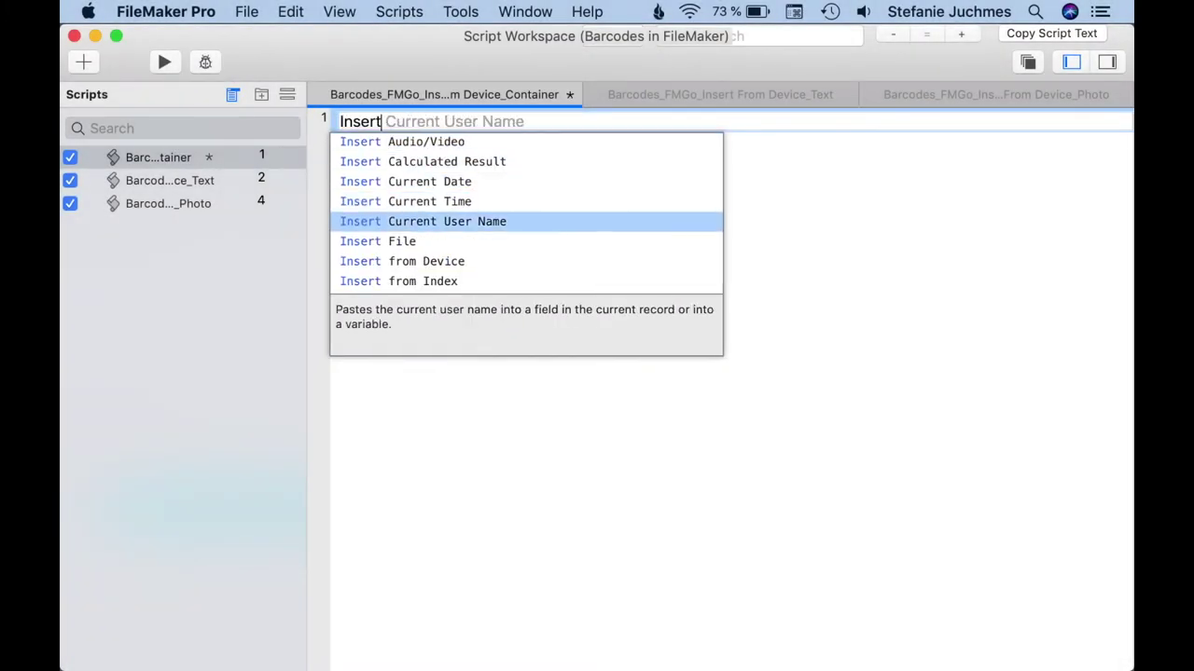
pyautogui.press('Down')
pyautogui.press('Down')
pyautogui.press('Return')
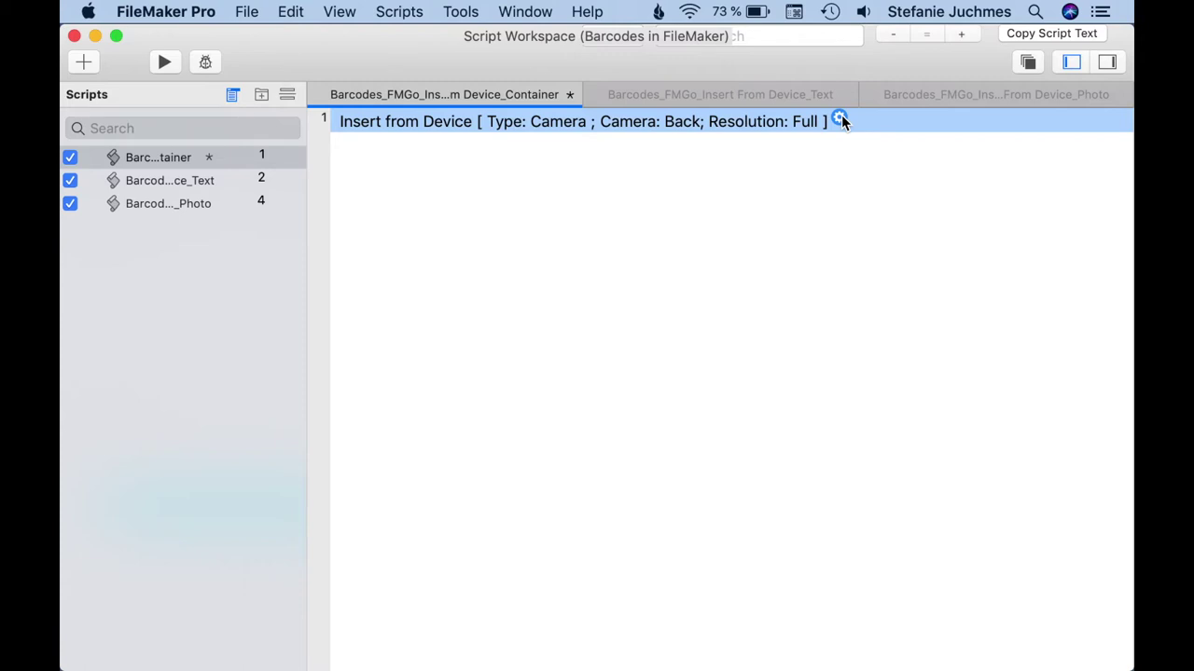
# Set the container script step's target field to Barcode from the Barcodes in FileMaker Go Photo table
pyautogui.click(839, 121)
pyautogui.click(902, 160)
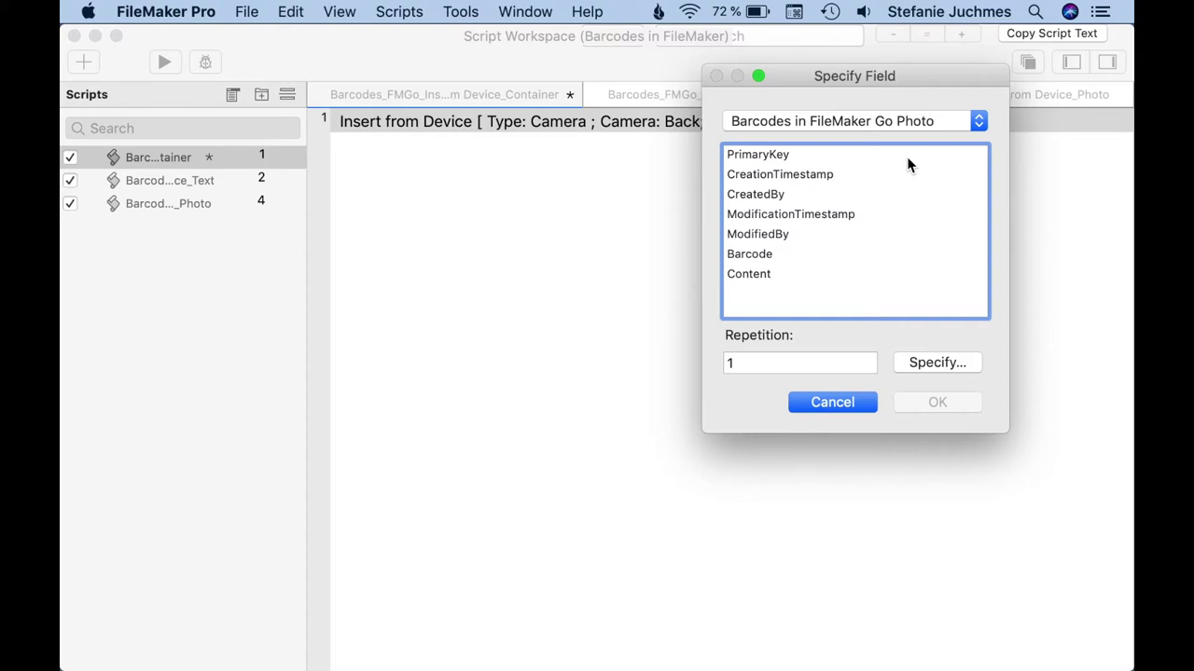
pyautogui.click(798, 257)
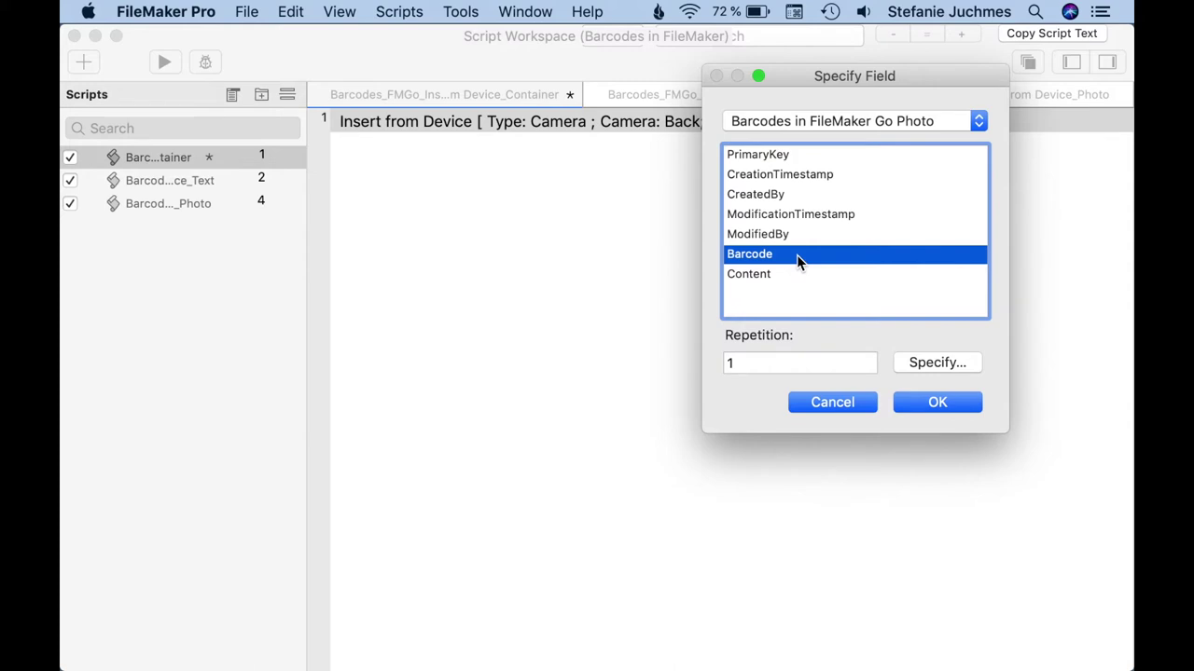
pyautogui.click(944, 410)
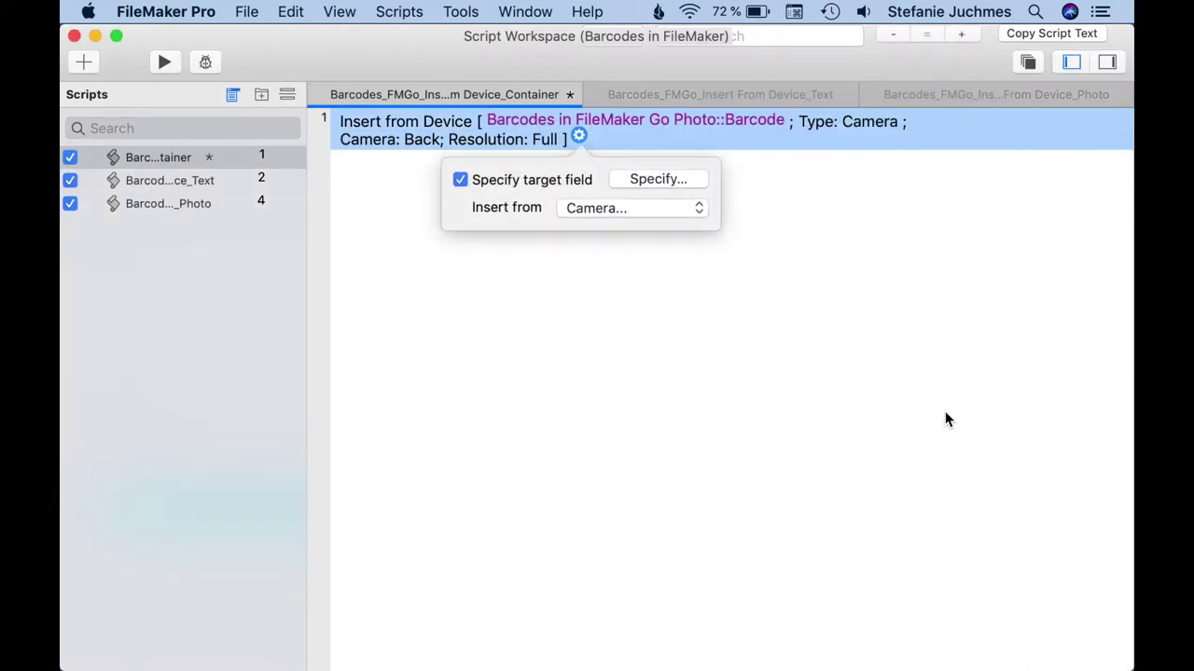
# Open the Barcodes_FMGo_Insert From Device_Text script and add an Insert from Device script step
pyautogui.click(210, 183)
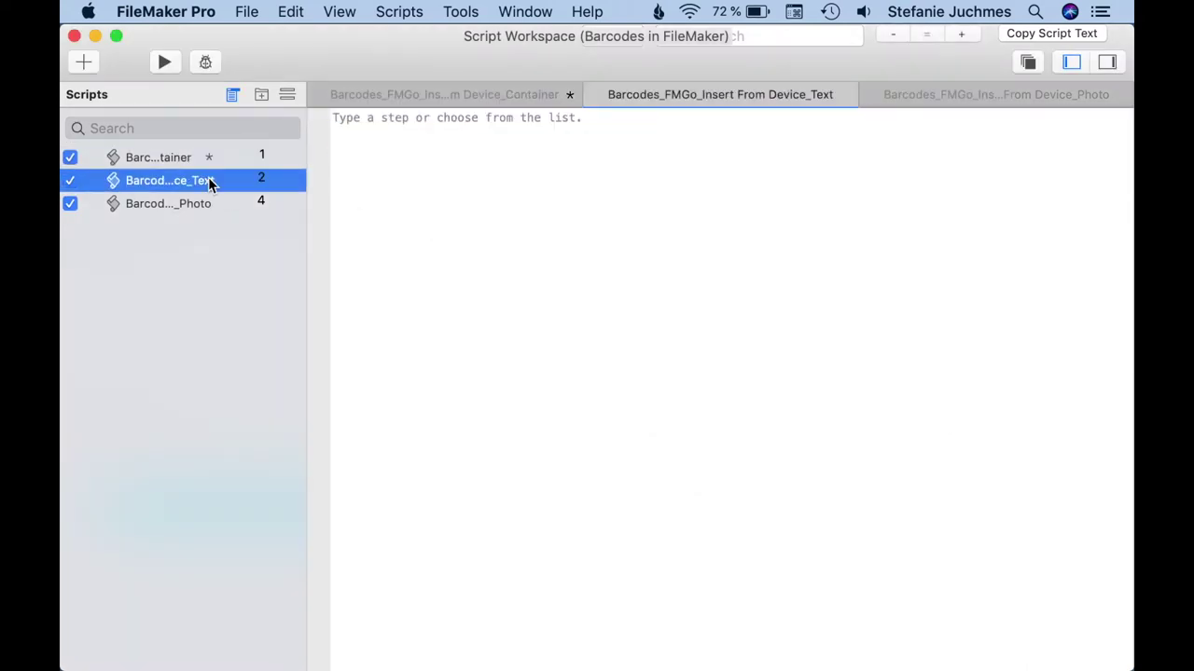
pyautogui.click(364, 124)
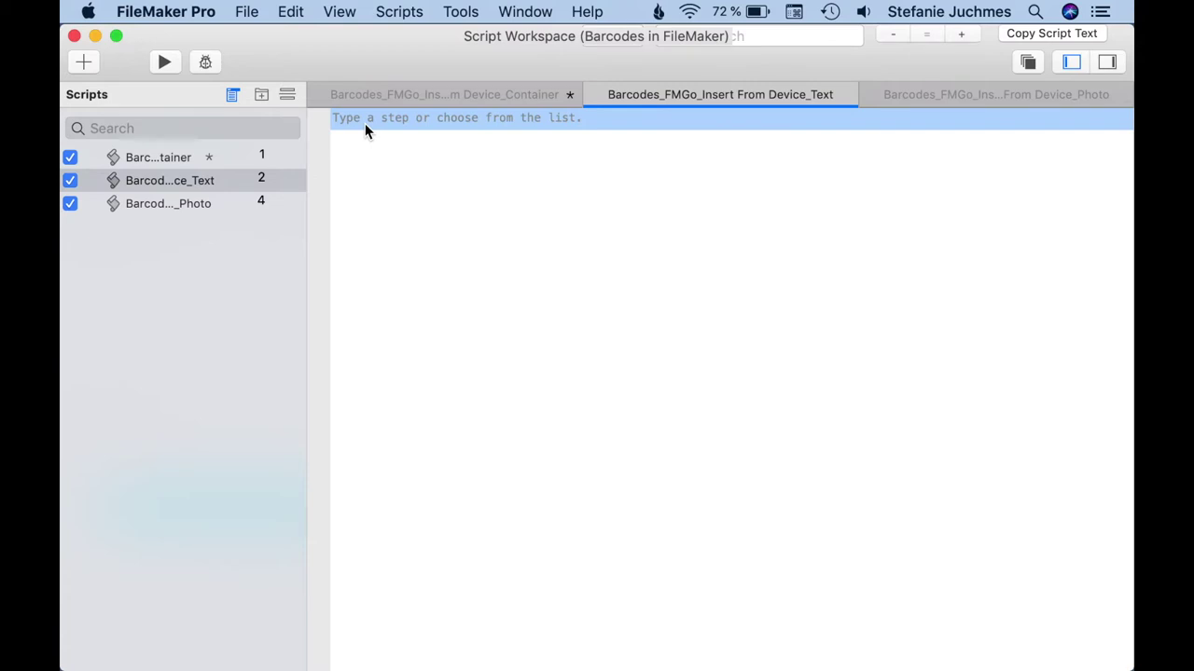
pyautogui.write('Inser')
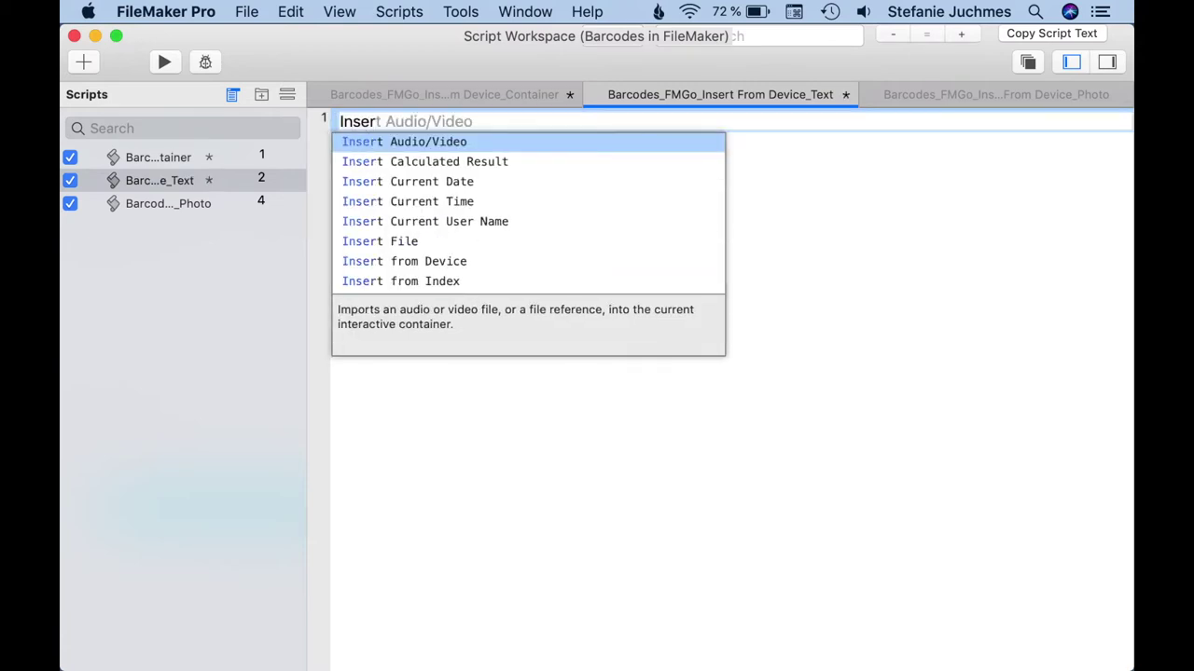
pyautogui.press('Down')
pyautogui.press('Down')
pyautogui.press('Down')
pyautogui.press('Down')
pyautogui.press('Down')
pyautogui.press('Down')
pyautogui.press('Return')
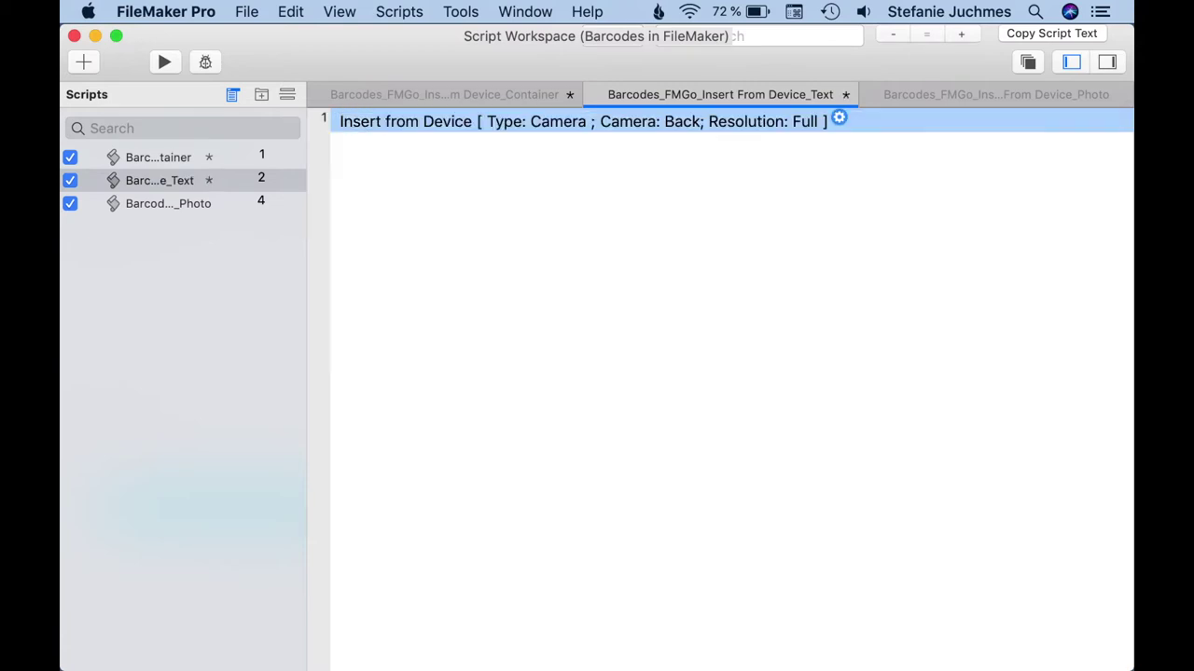
# Set the text script step's target field to Content from the Barcodes in FileMaker Go Photo table
pyautogui.click(838, 118)
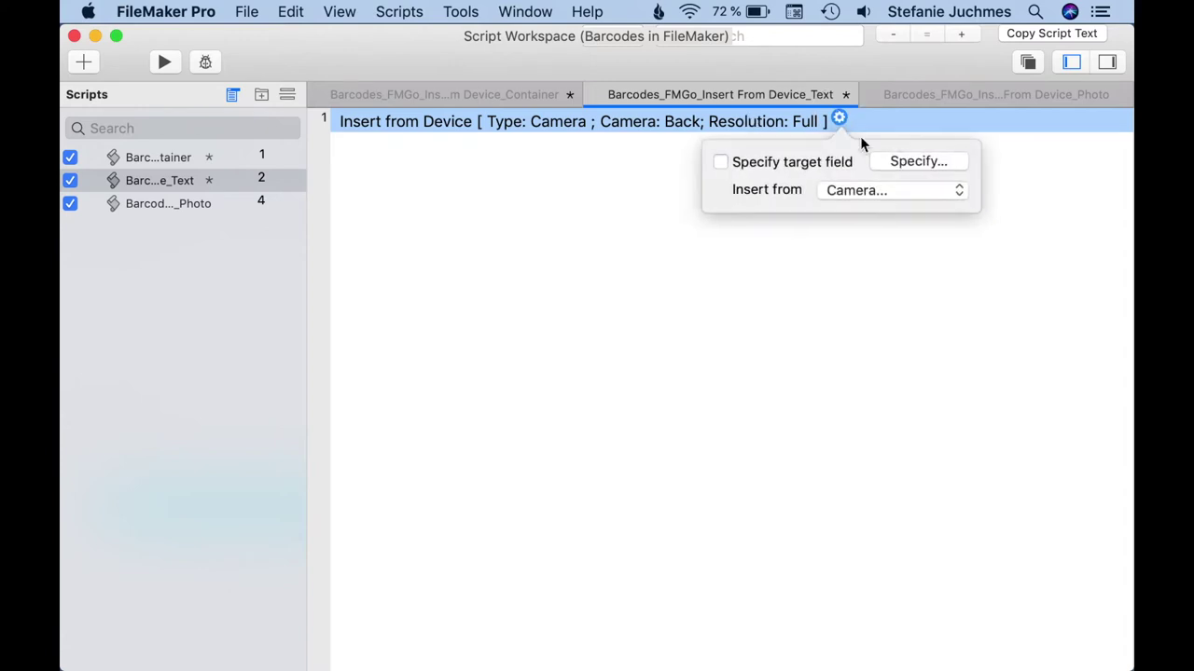
pyautogui.click(912, 159)
pyautogui.click(759, 274)
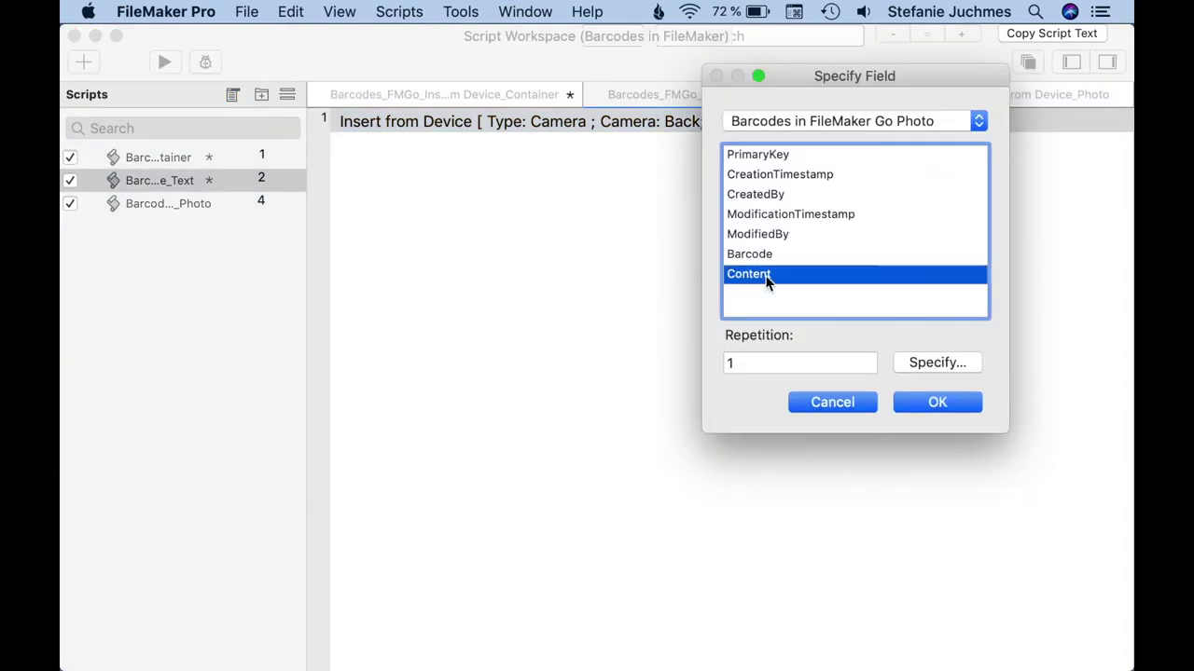
pyautogui.click(937, 403)
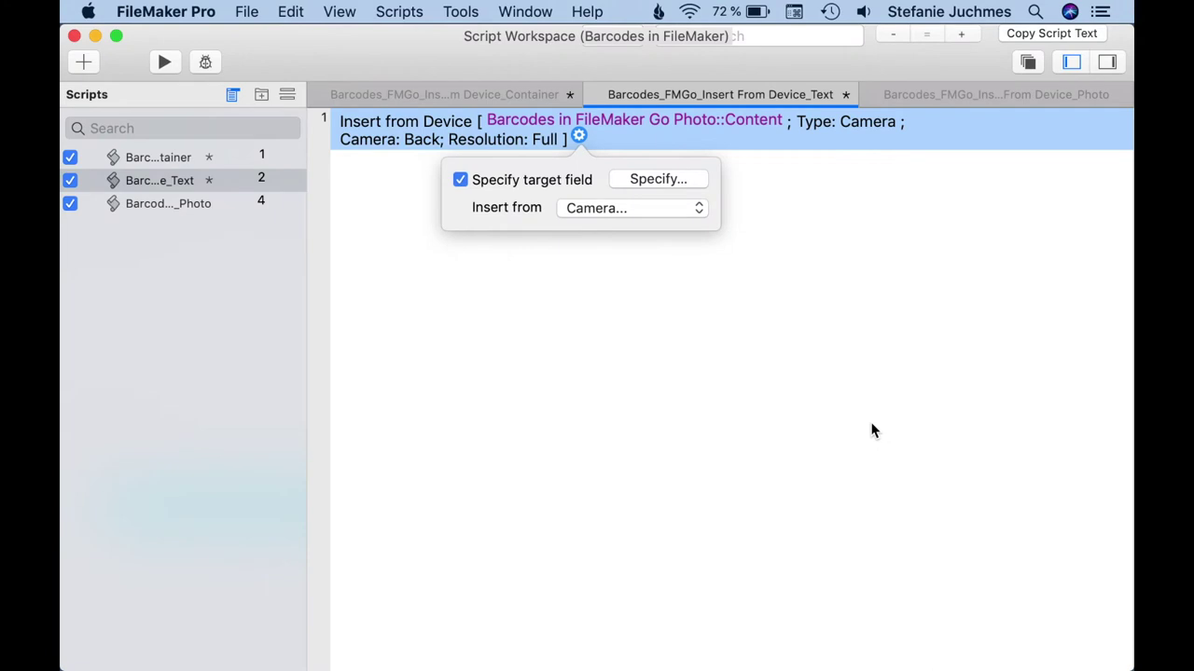
# Choose Barcode as the text script step's insert source and review its Field and Camera scan options
pyautogui.click(612, 208)
pyautogui.click(610, 268)
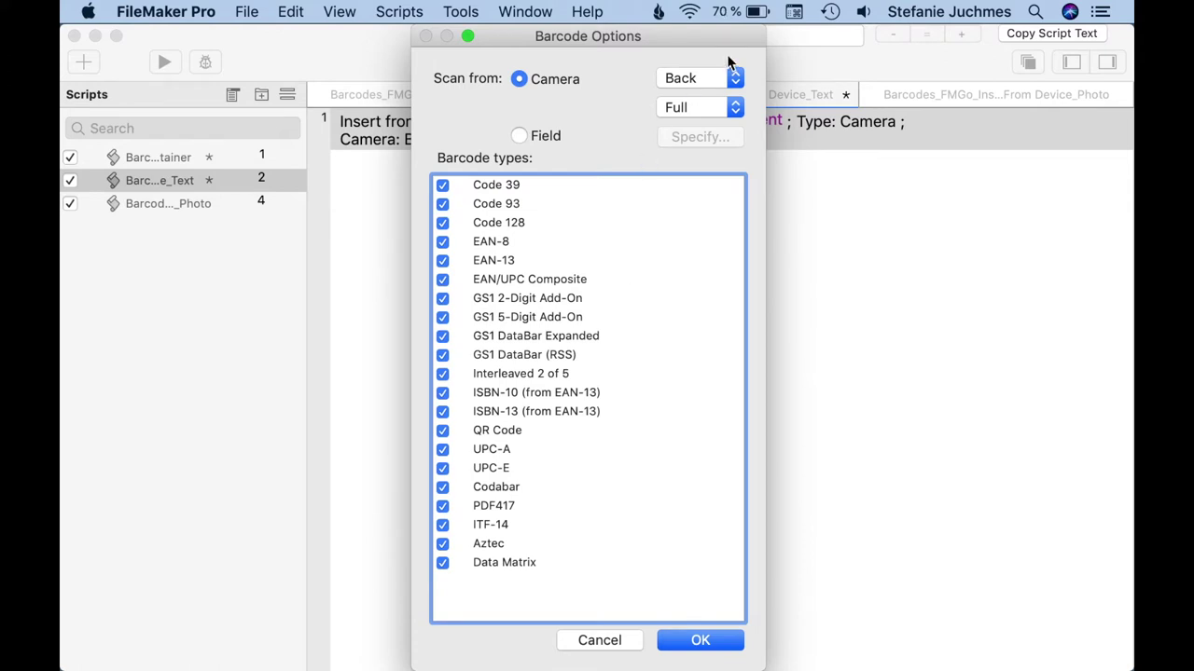
pyautogui.click(520, 136)
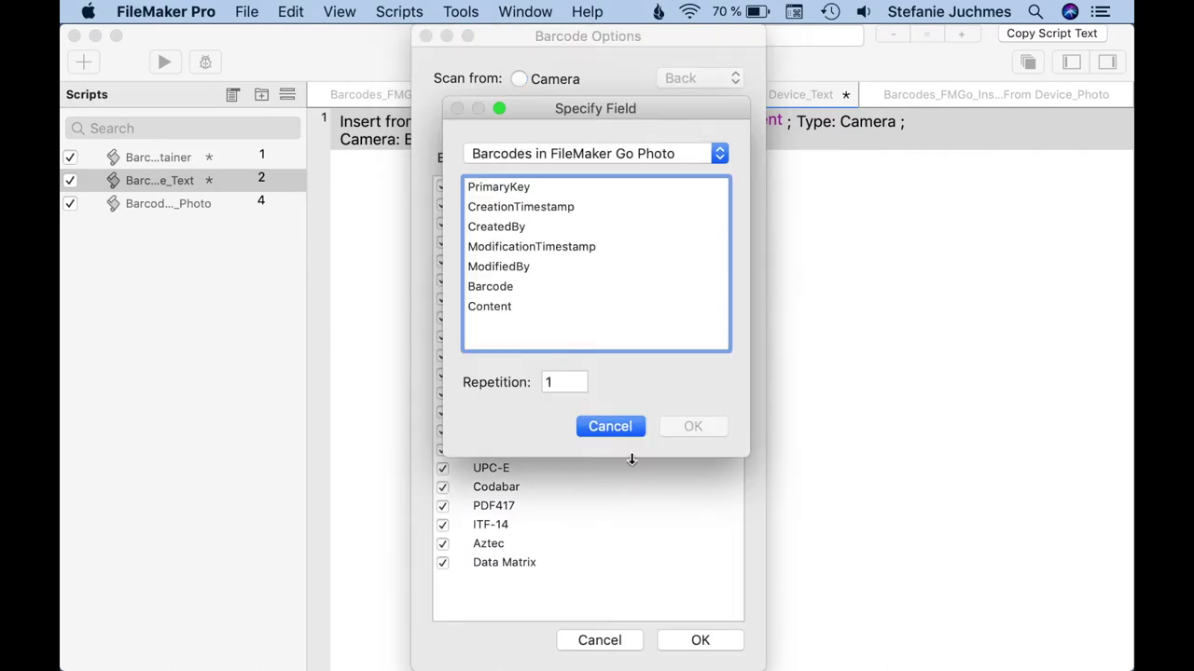
pyautogui.click(613, 427)
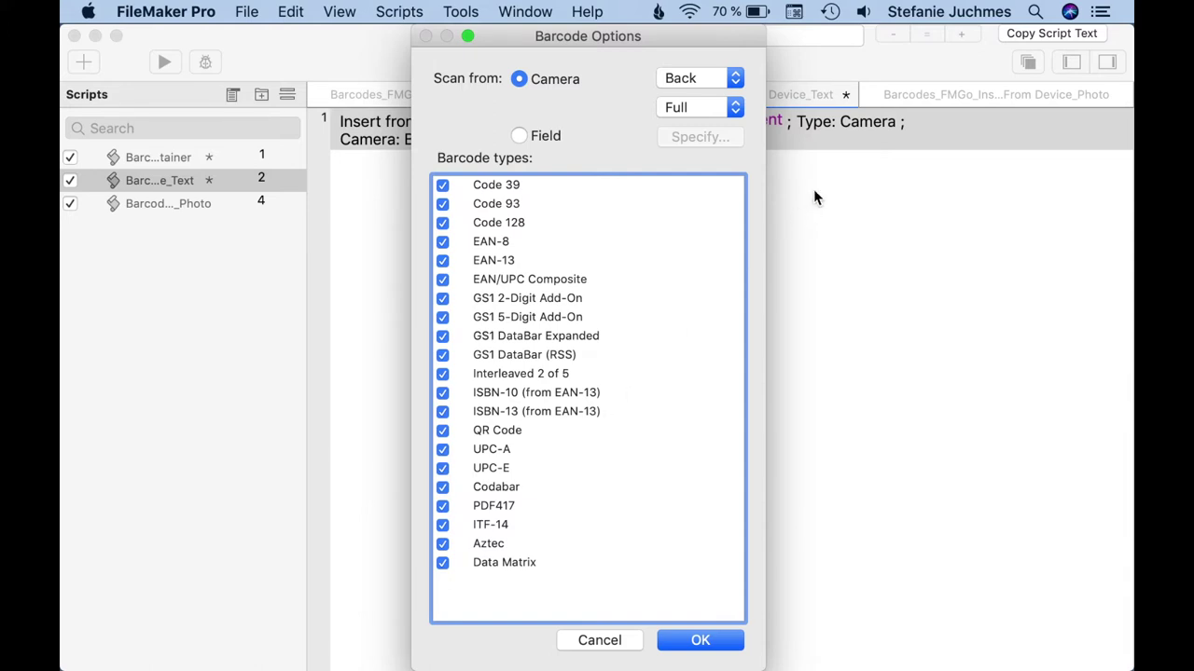
pyautogui.click(735, 80)
pyautogui.click(735, 82)
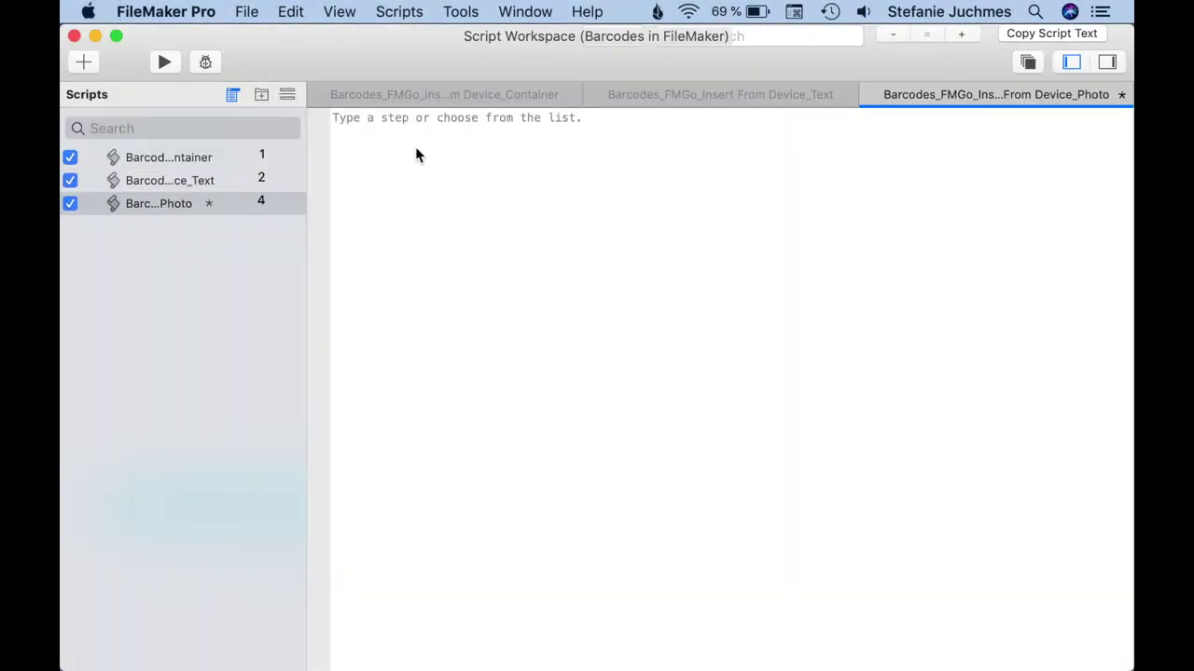
# Add an Insert from Device script step to the empty photo script
pyautogui.click(415, 123)
pyautogui.write('if')
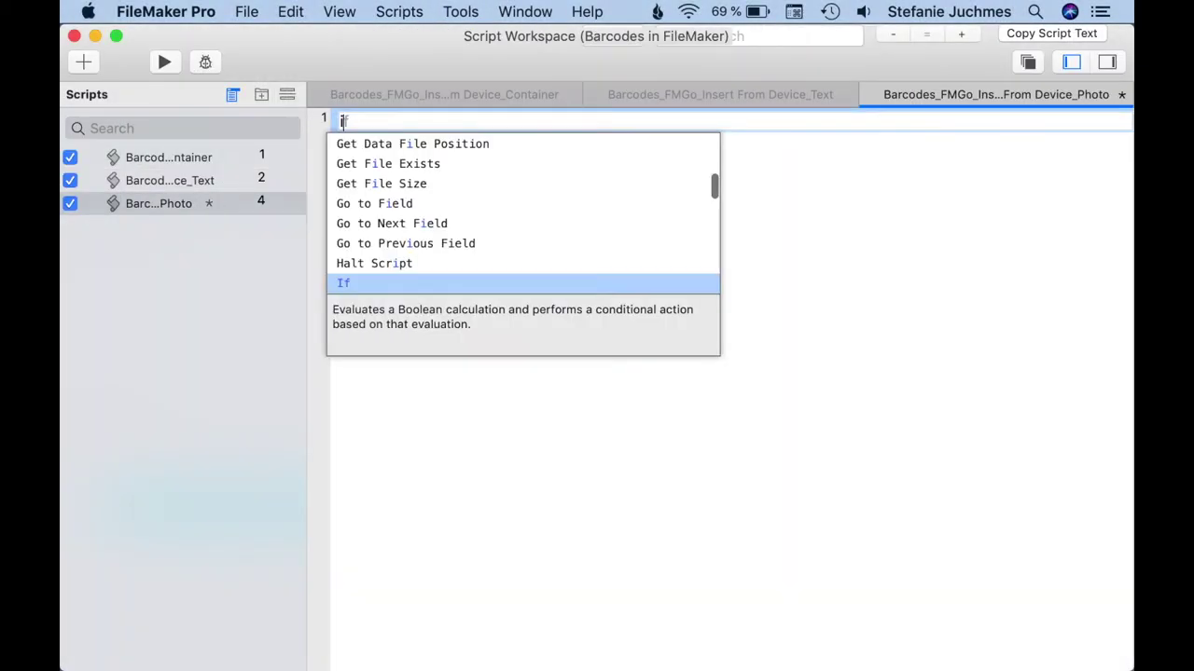
pyautogui.press('BackSpace')
pyautogui.write('nser')
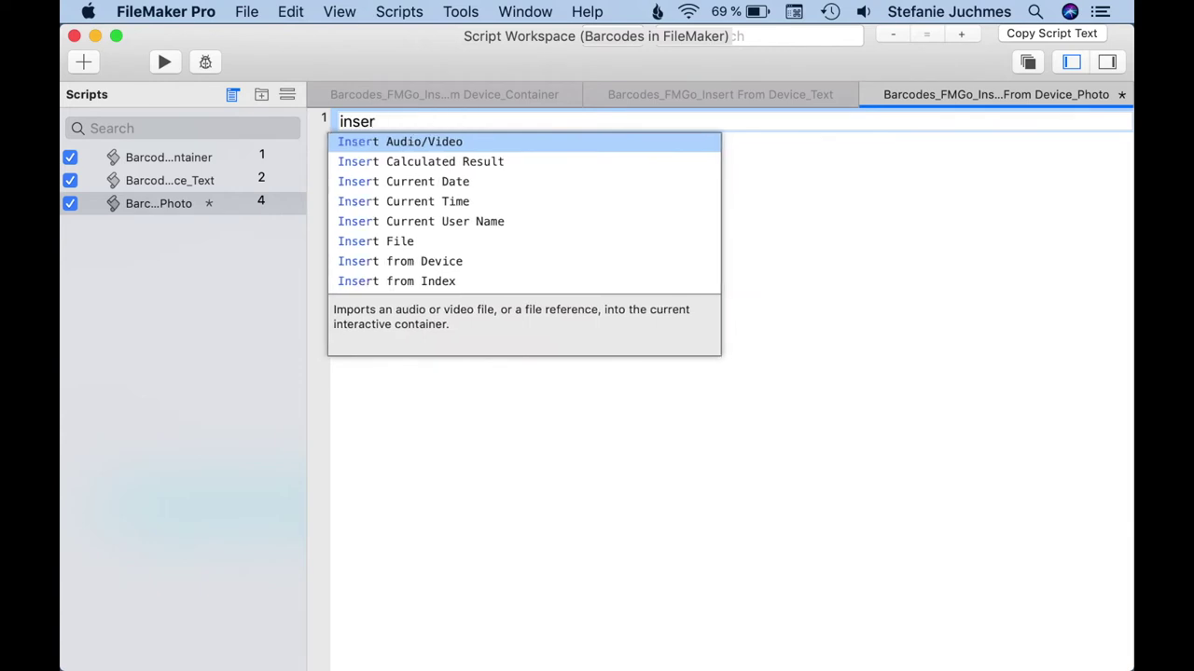
pyautogui.write(' fr')
pyautogui.press('Return')
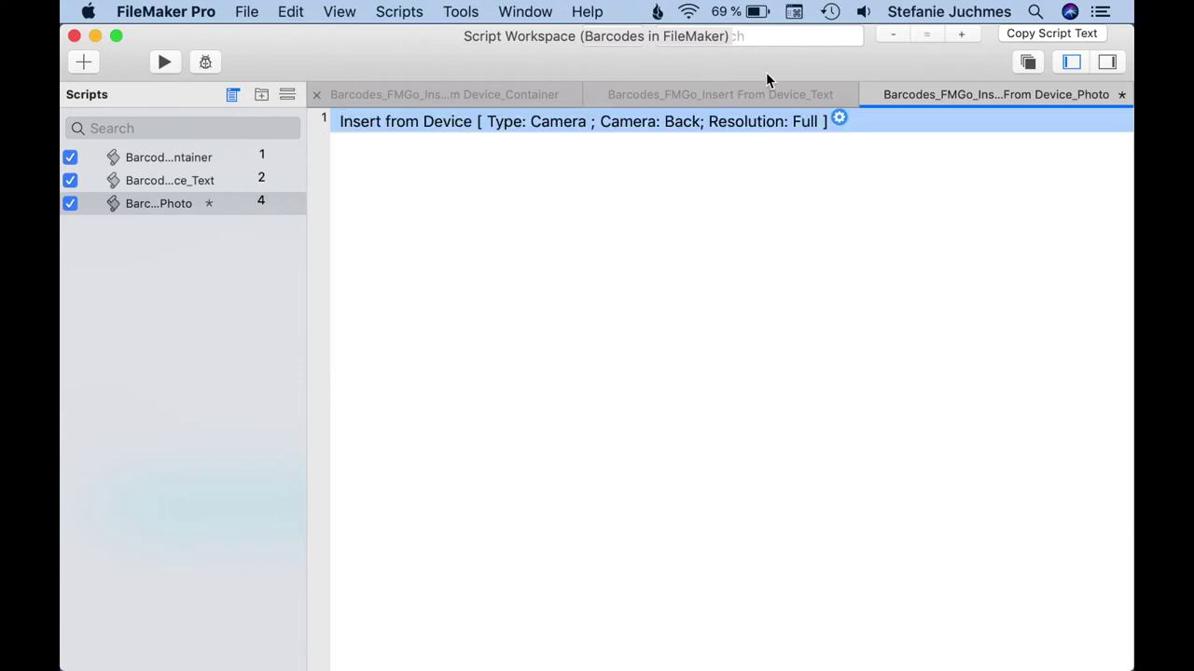
# Keep Camera as the photo script step's insert source and set its target field to Barcode
pyautogui.click(838, 122)
pyautogui.click(897, 191)
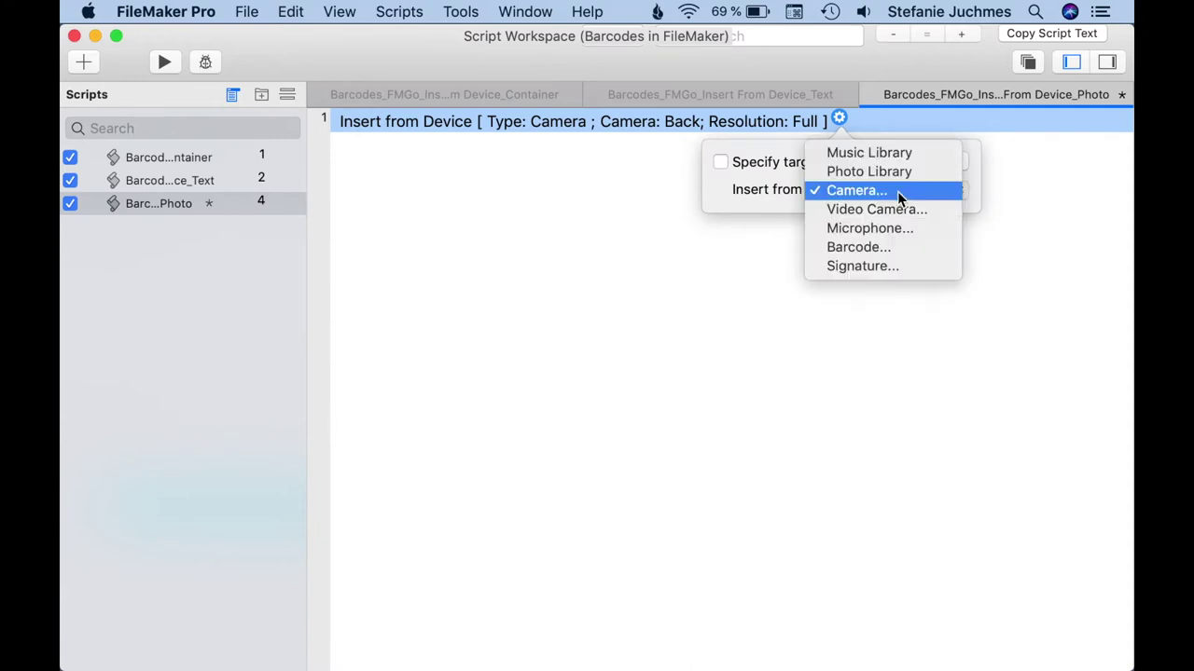
pyautogui.click(897, 191)
pyautogui.click(917, 163)
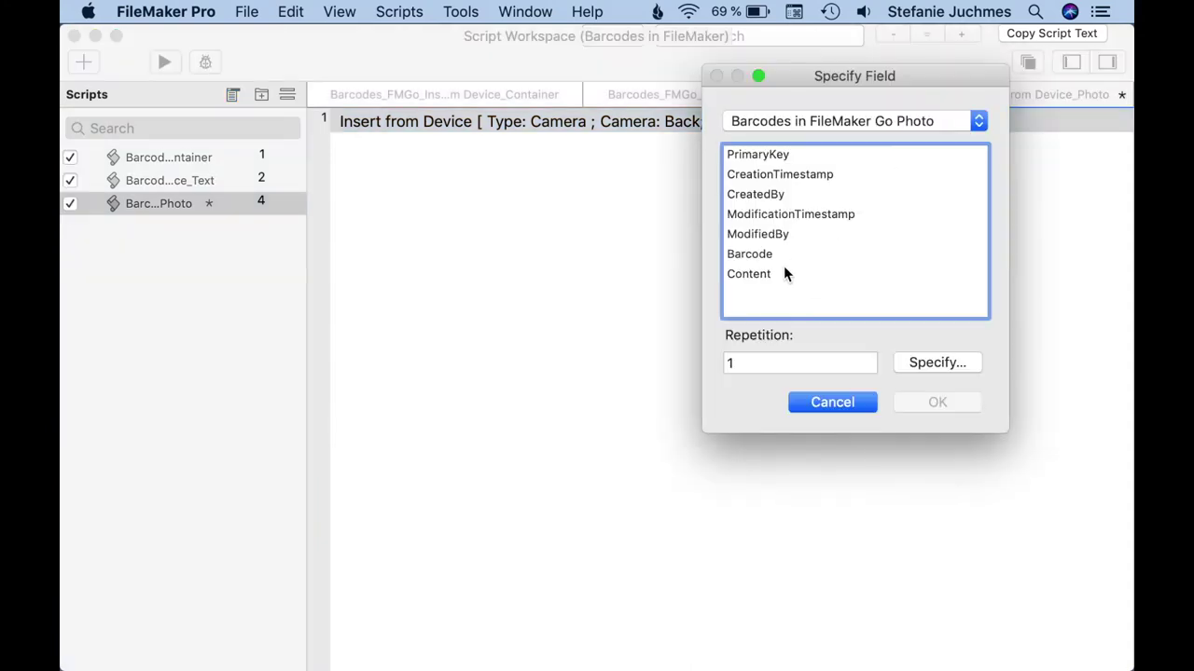
pyautogui.click(757, 261)
pyautogui.click(935, 402)
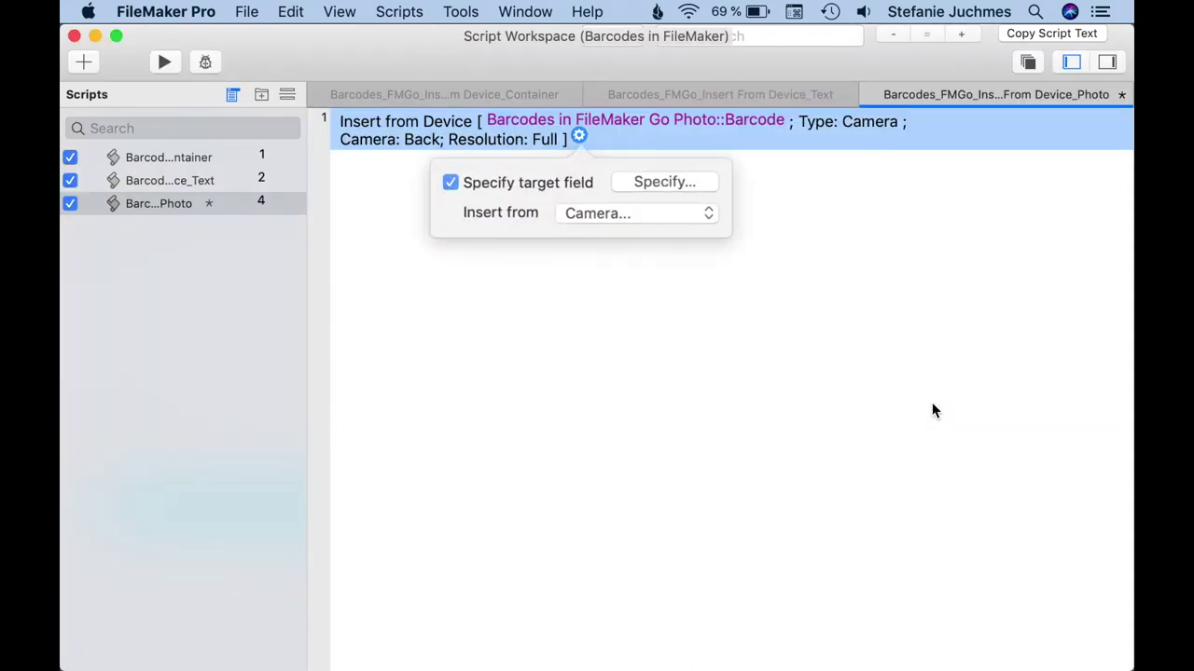
# Duplicate the Insert from Device step in the photo script and set the copy's target field to Content
pyautogui.click(404, 124)
pyautogui.click(392, 128)
pyautogui.press('super+d')
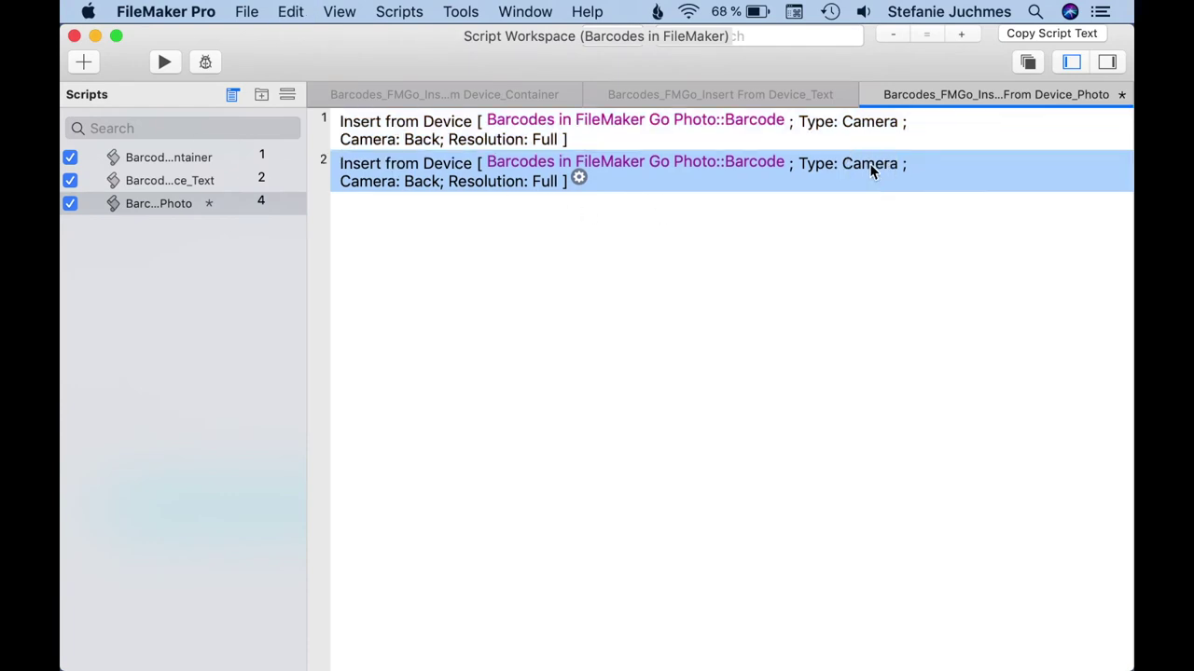
pyautogui.click(578, 177)
pyautogui.click(660, 220)
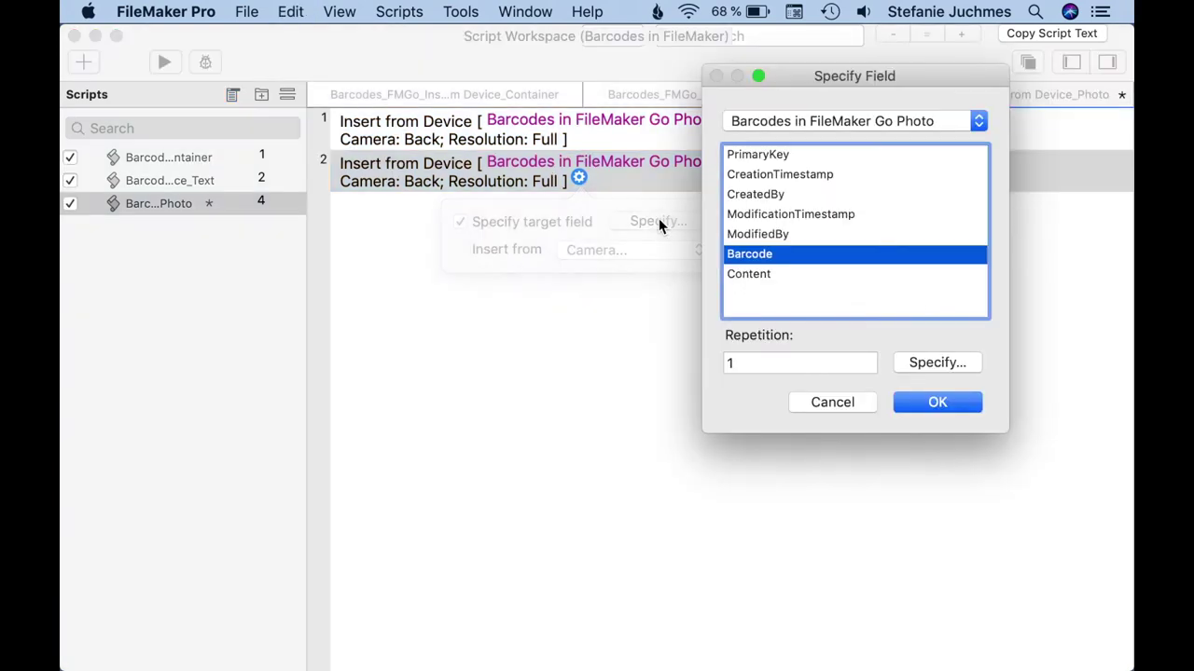
pyautogui.click(754, 273)
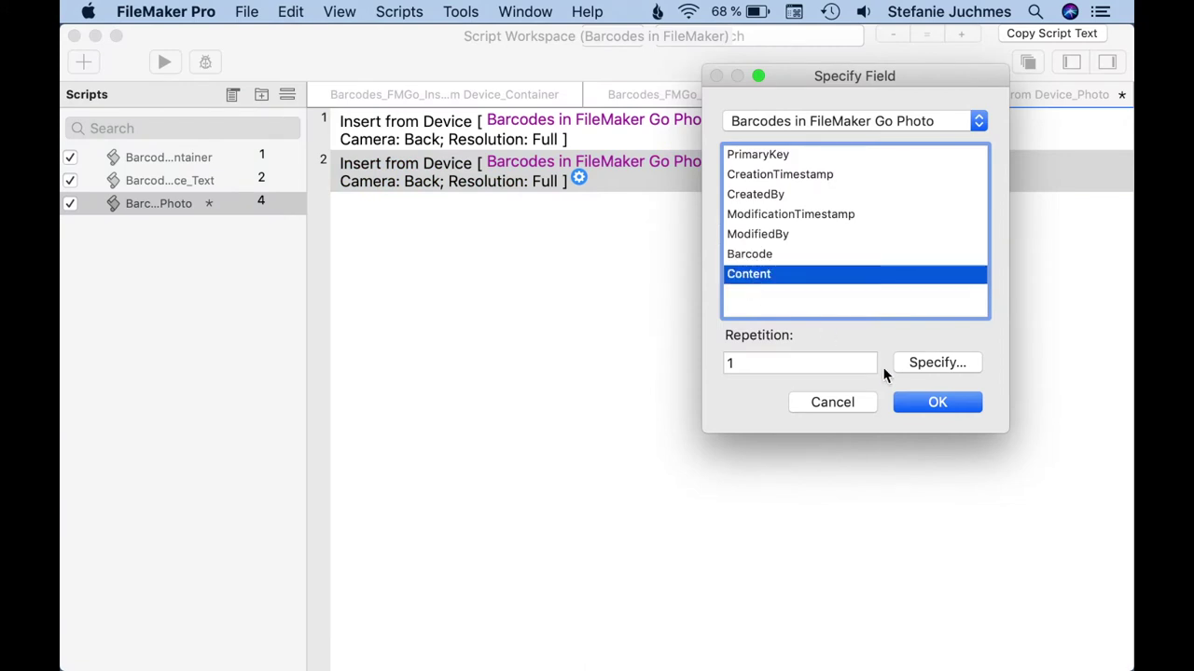
pyautogui.click(930, 407)
# Set the second step's insert source to Barcode, scanned from the Barcode field with all barcode types, and save the script
pyautogui.click(606, 250)
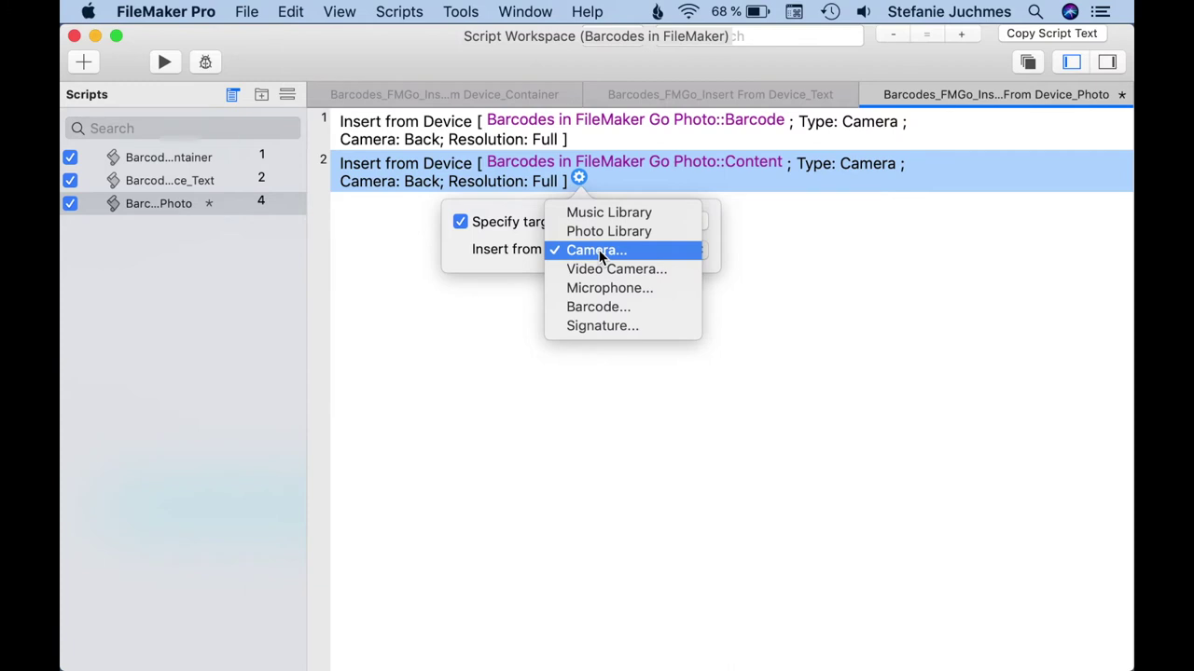
pyautogui.click(596, 306)
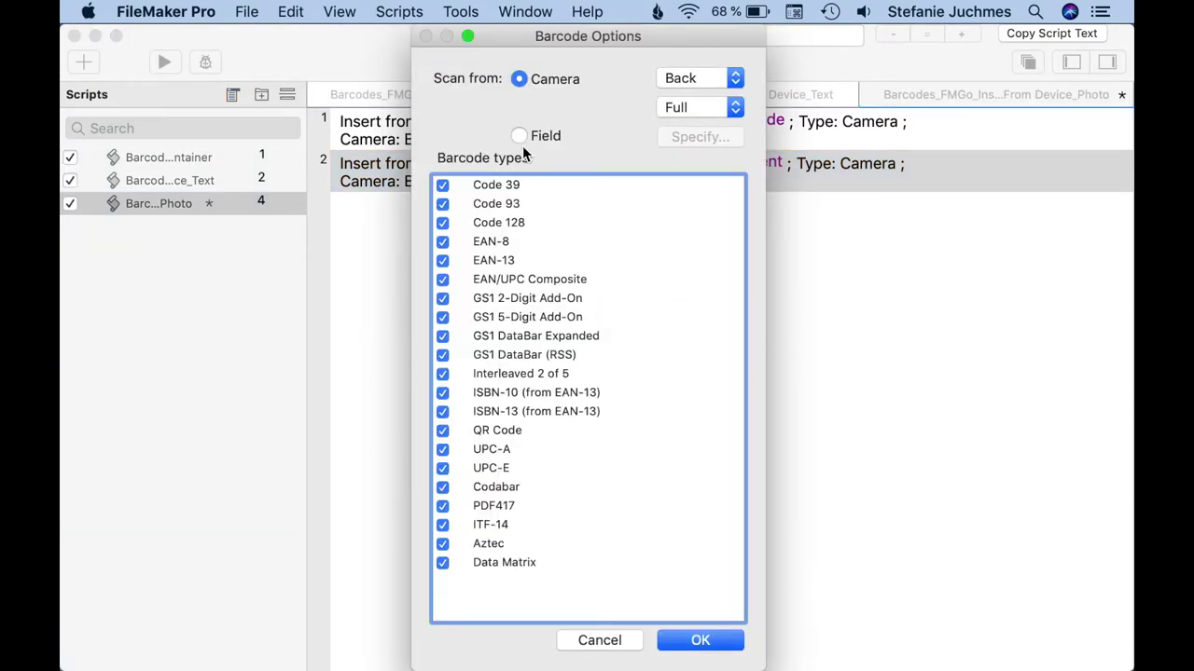
pyautogui.click(520, 137)
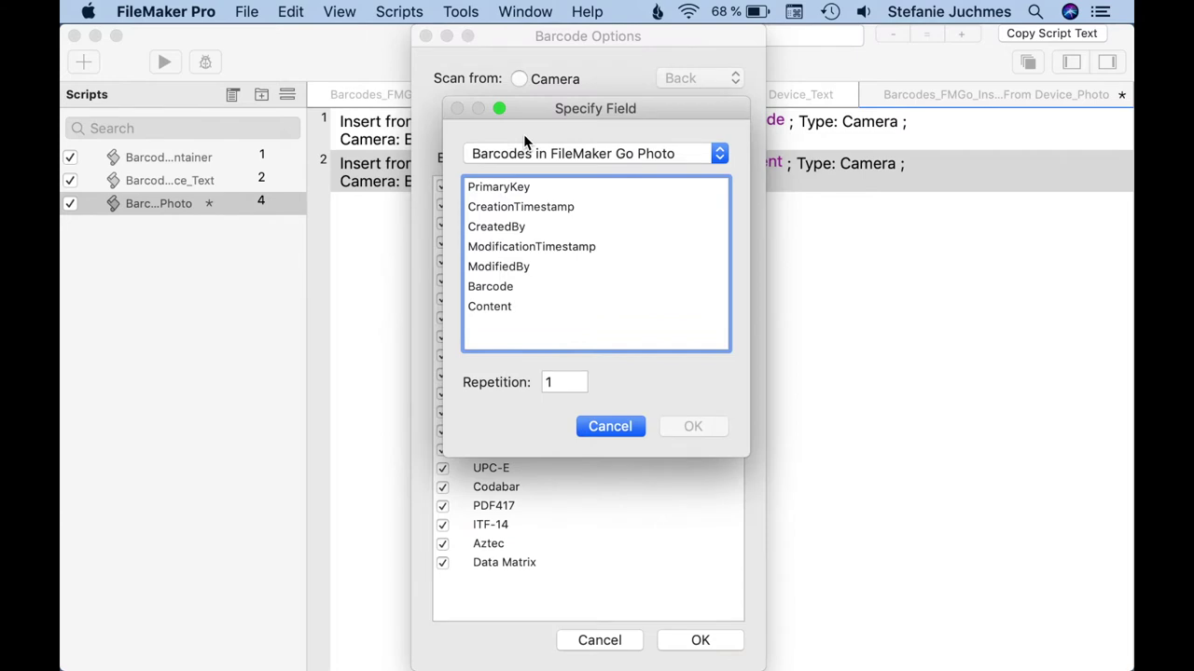
pyautogui.click(487, 287)
pyautogui.click(688, 424)
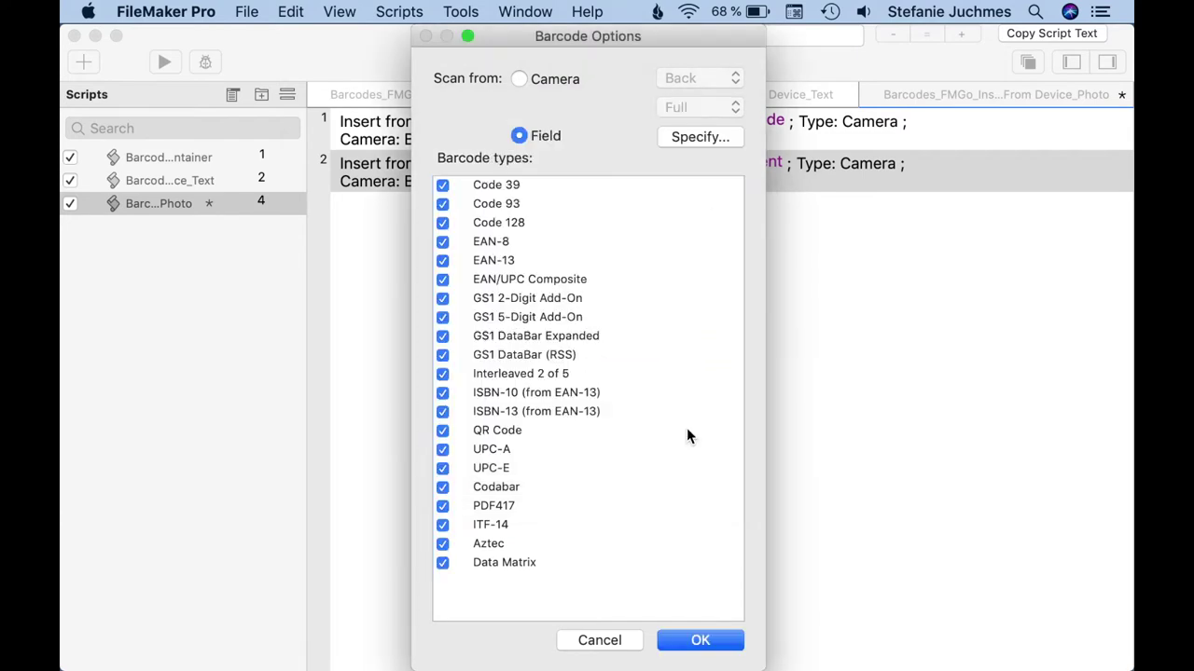
pyautogui.click(698, 640)
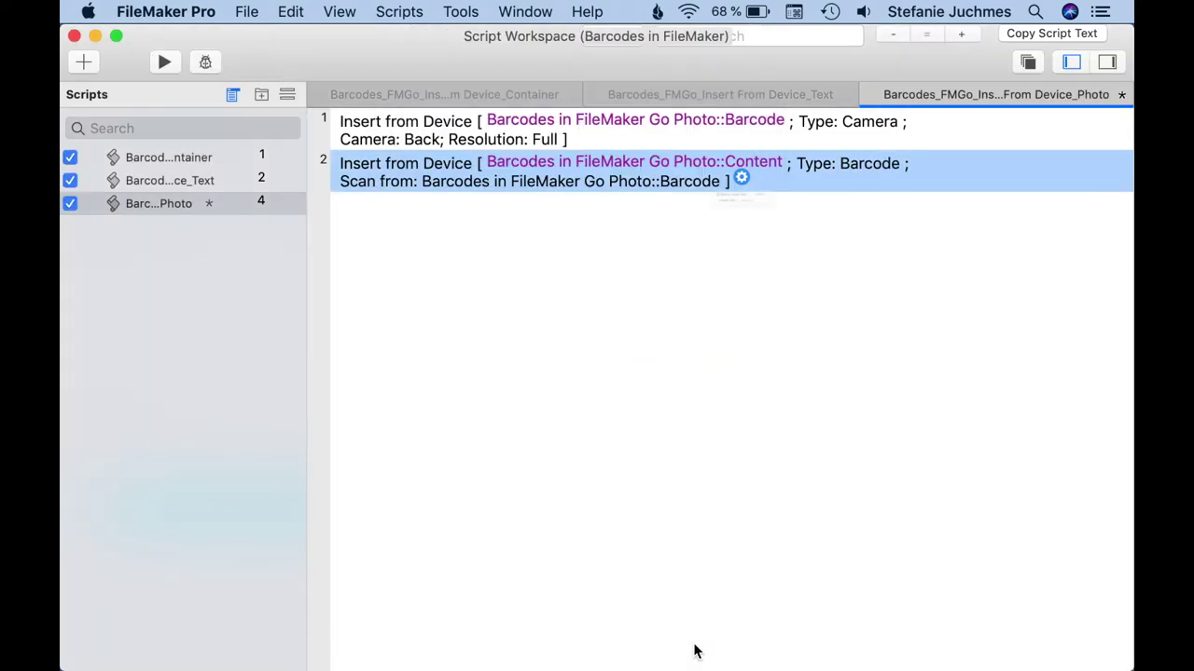
pyautogui.press('super+s')
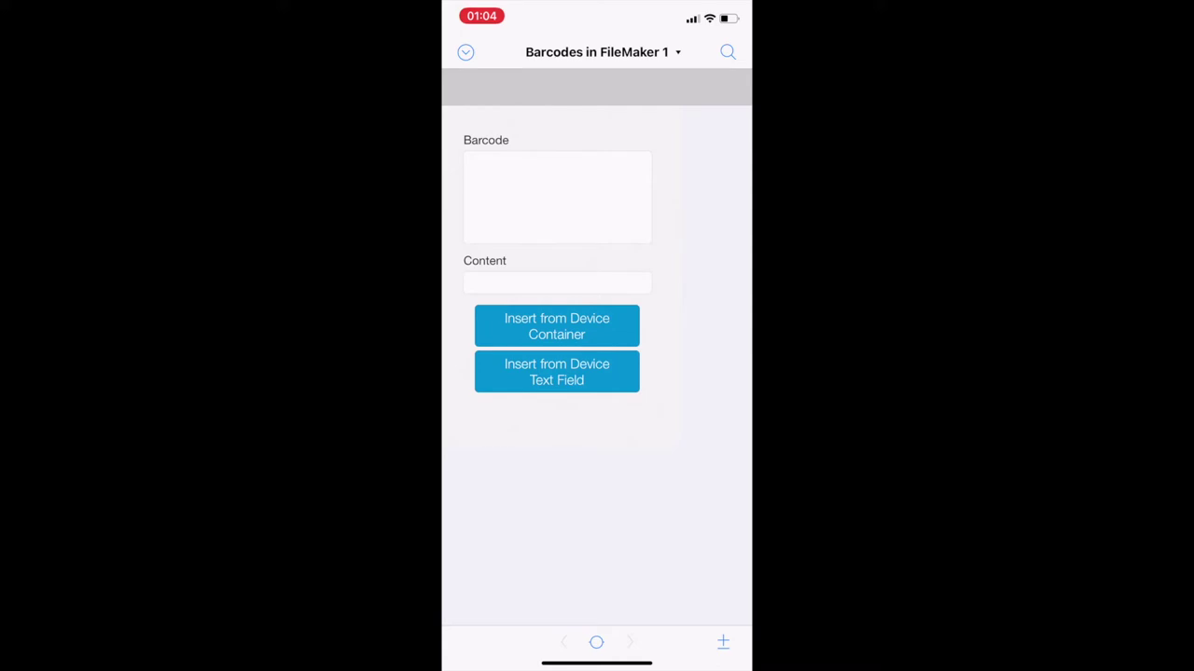
# Insert a camera photo of the barcode into the Barcode field and select the Content field for entry
pyautogui.click(557, 197)
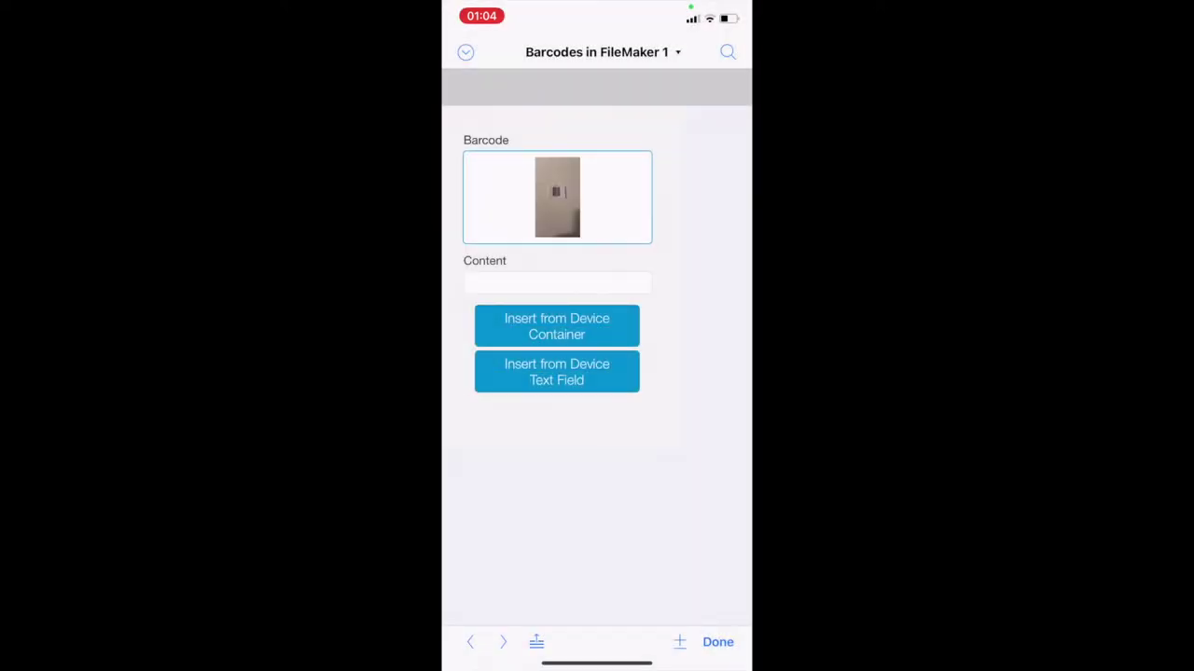
pyautogui.click(557, 283)
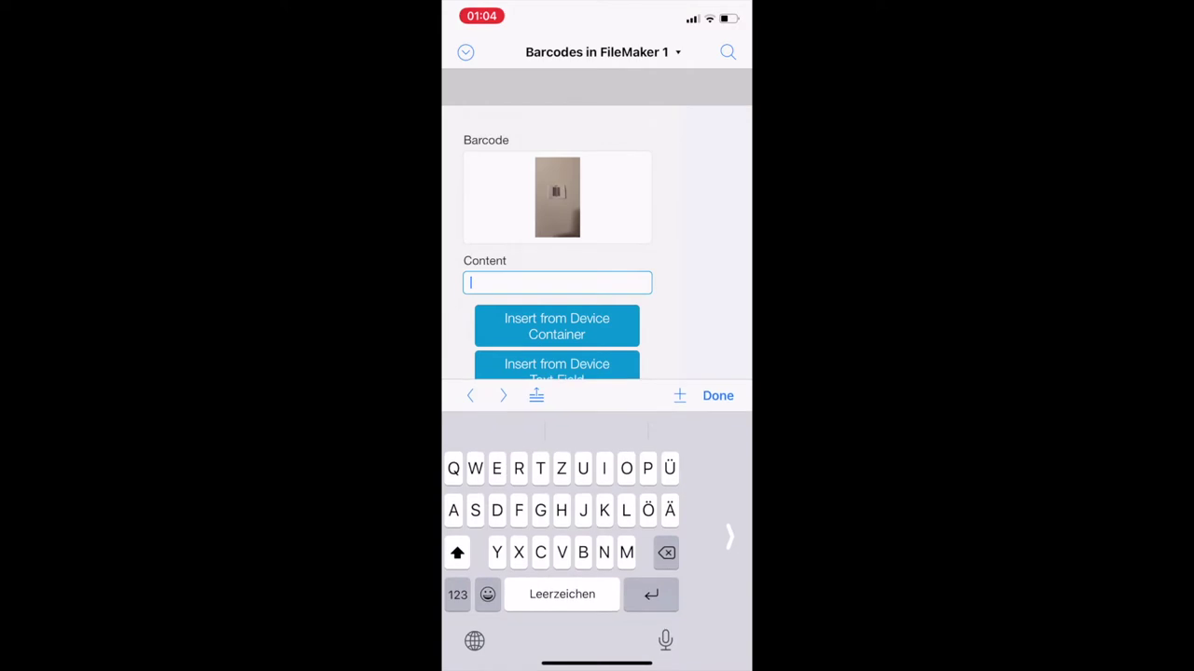
# Photograph the printed QR Code (ISO 18004) at 2x zoom and accept the photo for the barcode scan
pyautogui.click(556, 366)
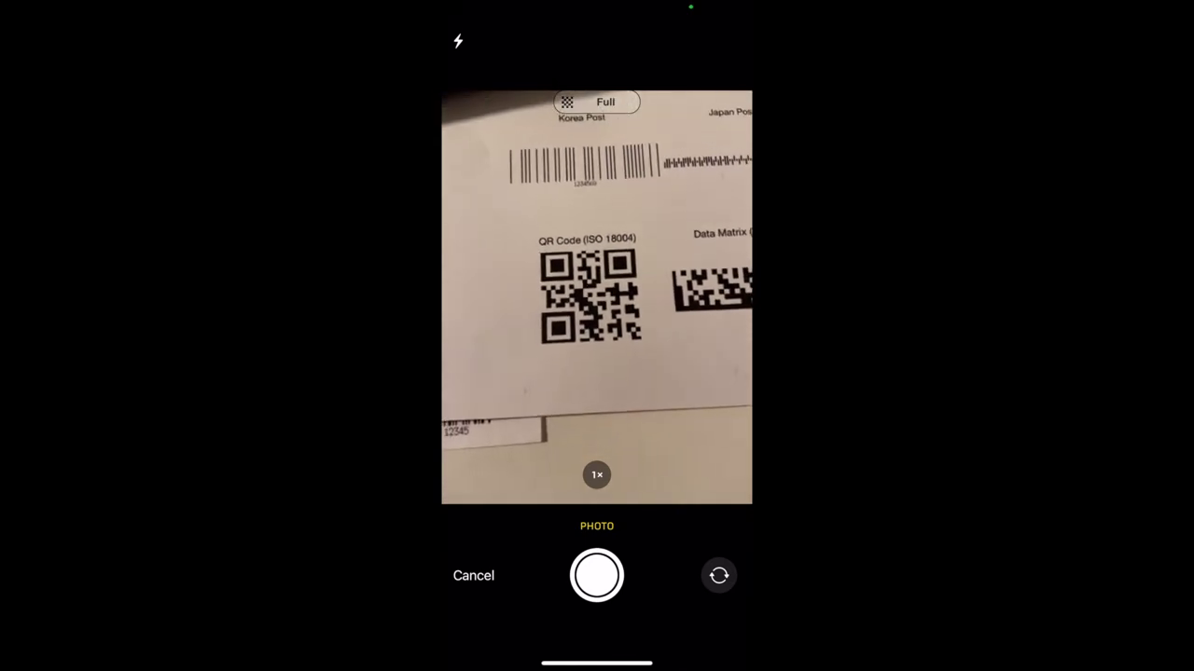
pyautogui.click(596, 474)
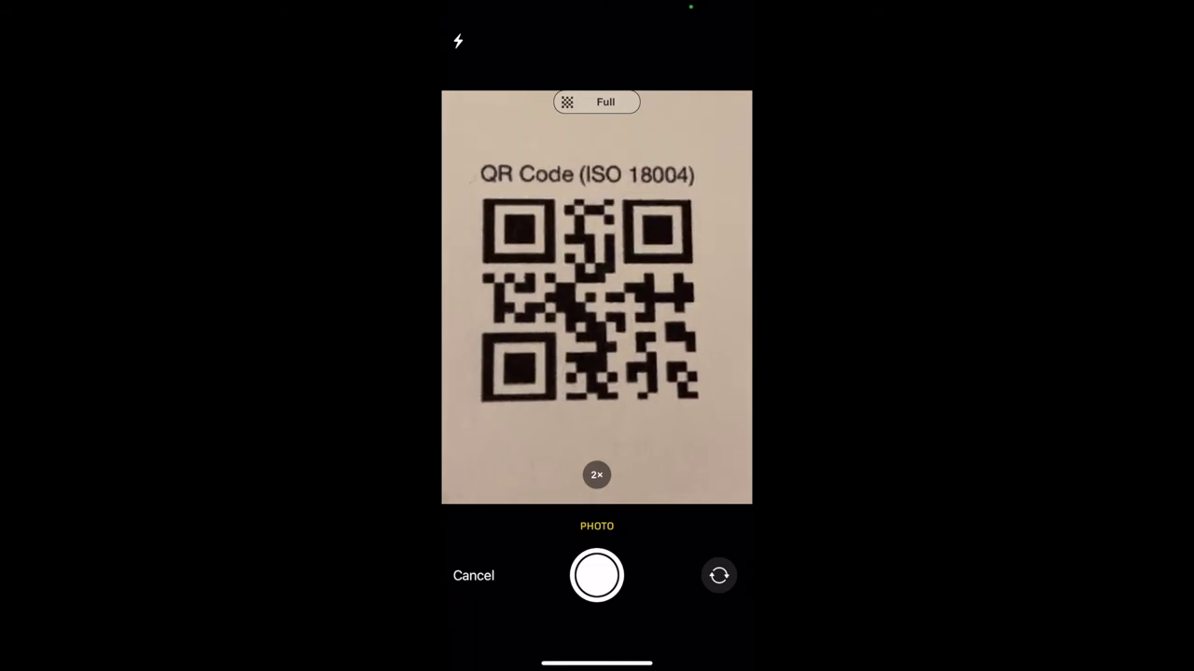
pyautogui.click(597, 575)
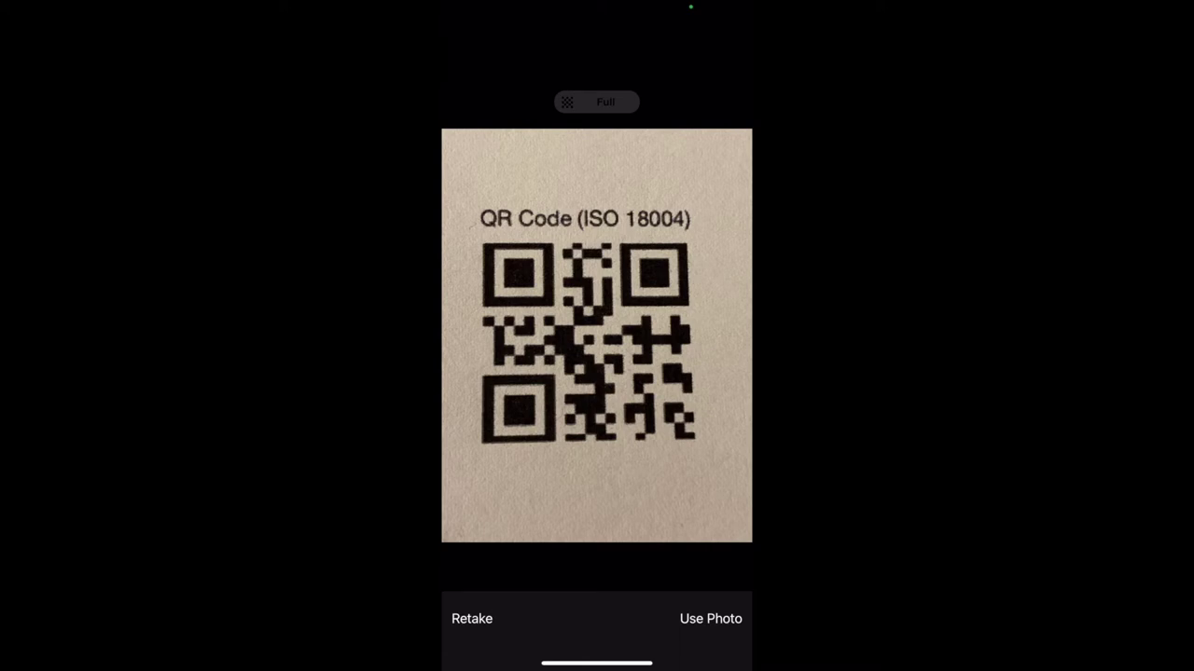
pyautogui.click(710, 618)
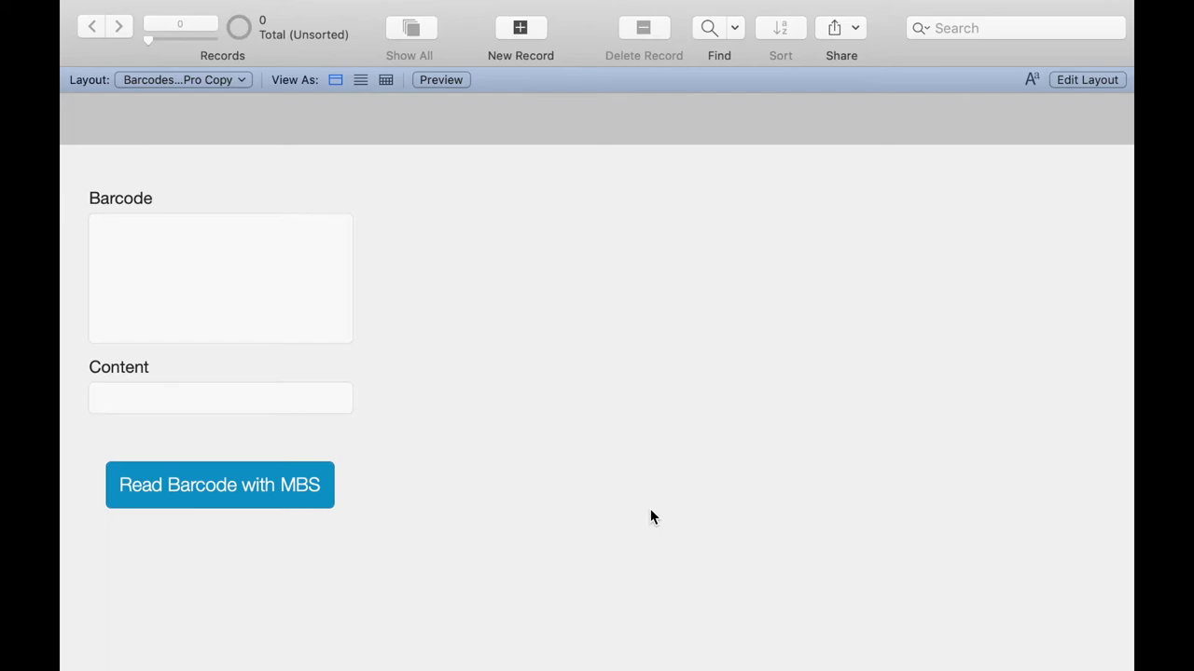
# Start the Set Field calculation with an MBS call to the "Barcode.Detect" function, ready for its first parameter
pyautogui.write('MBS')
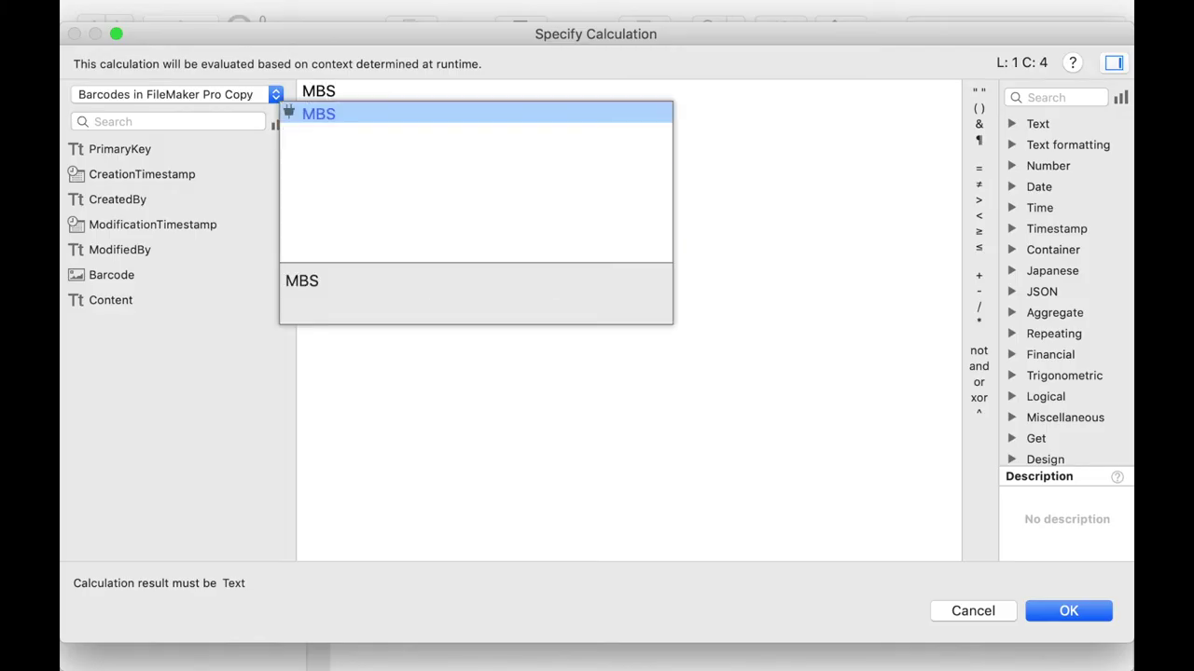
pyautogui.press('Return')
pyautogui.write('""')
pyautogui.press('Left')
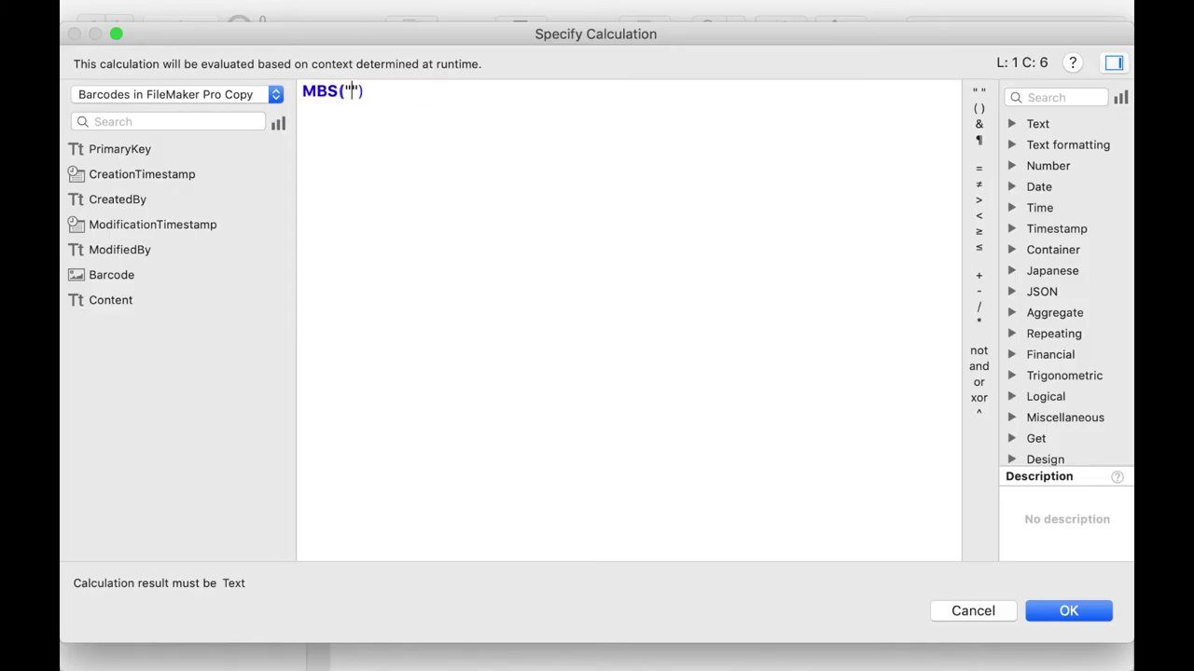
pyautogui.write('Barcode')
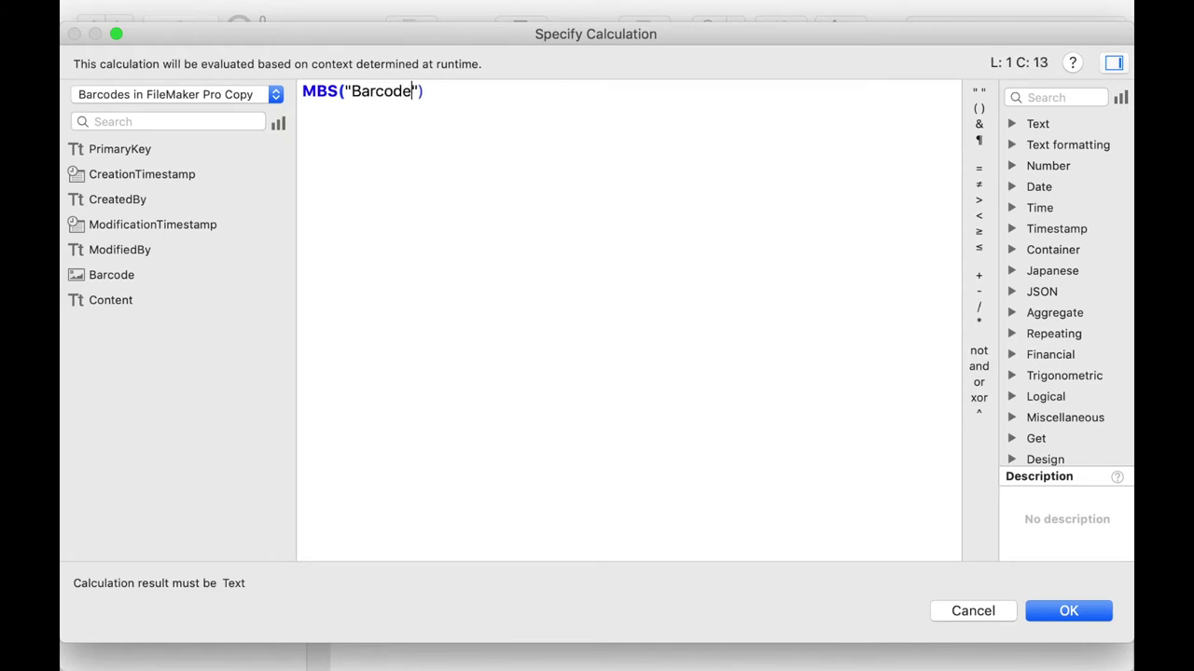
pyautogui.write('.Detec')
pyautogui.write('t')
pyautogui.press('Right')
pyautogui.write(';')
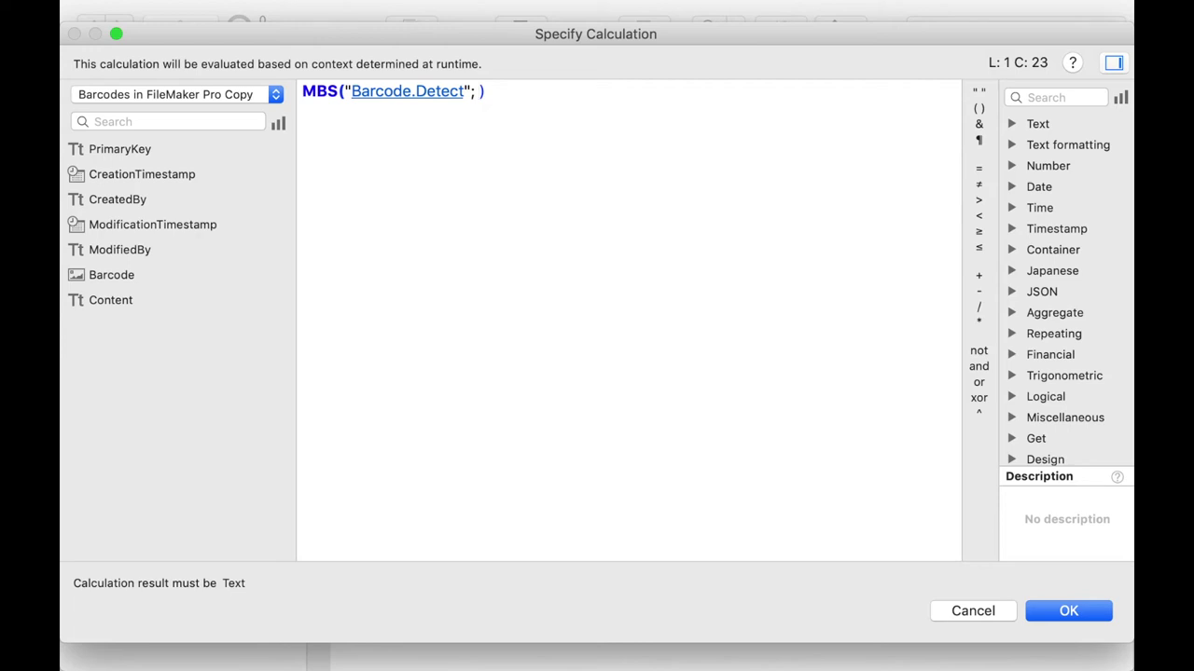
# Add the Barcode field as the image parameter and "All" as the barcode type parameter of Barcode.Detect
pyautogui.click(111, 274)
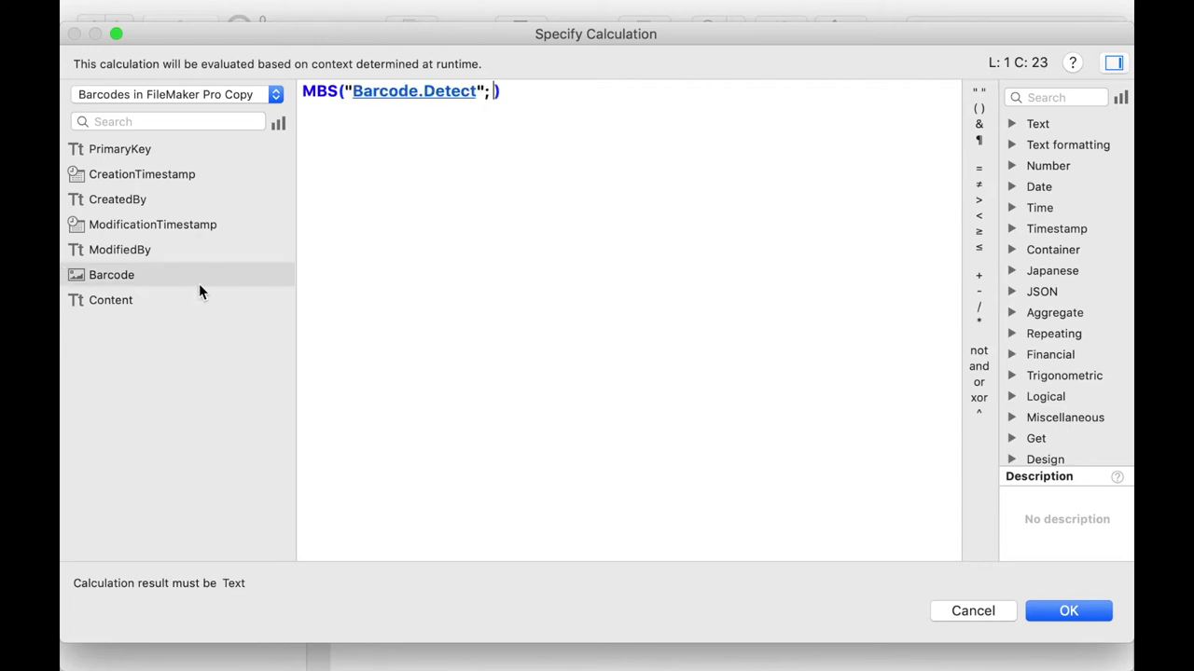
pyautogui.doubleClick(147, 274)
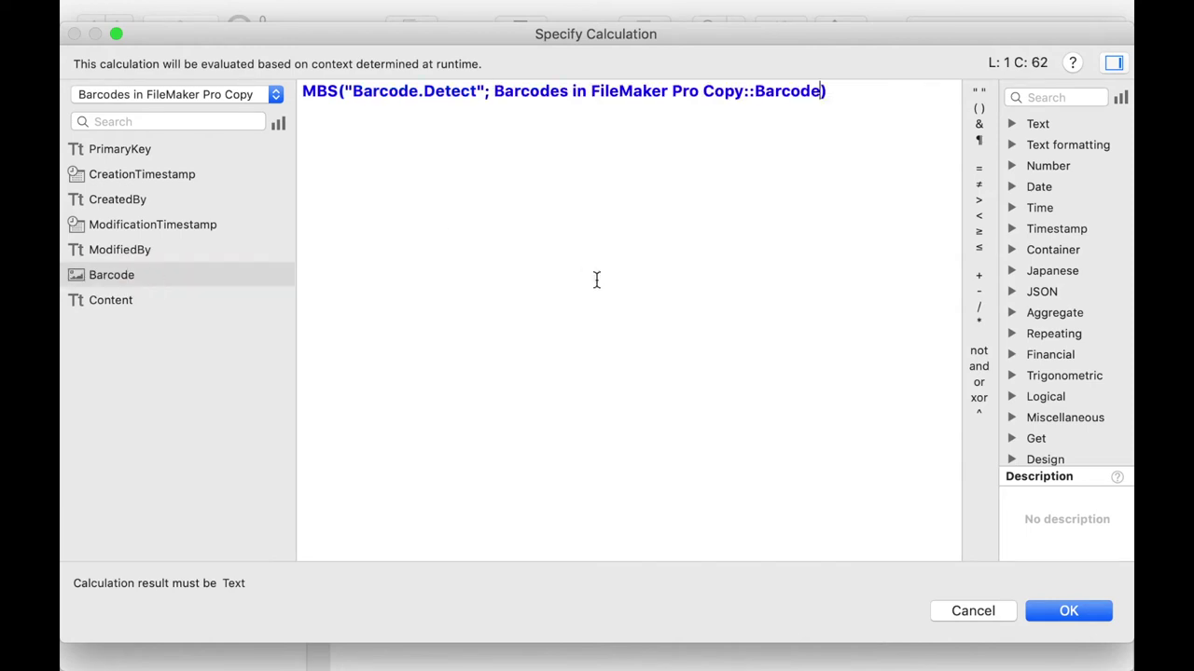
pyautogui.write(';')
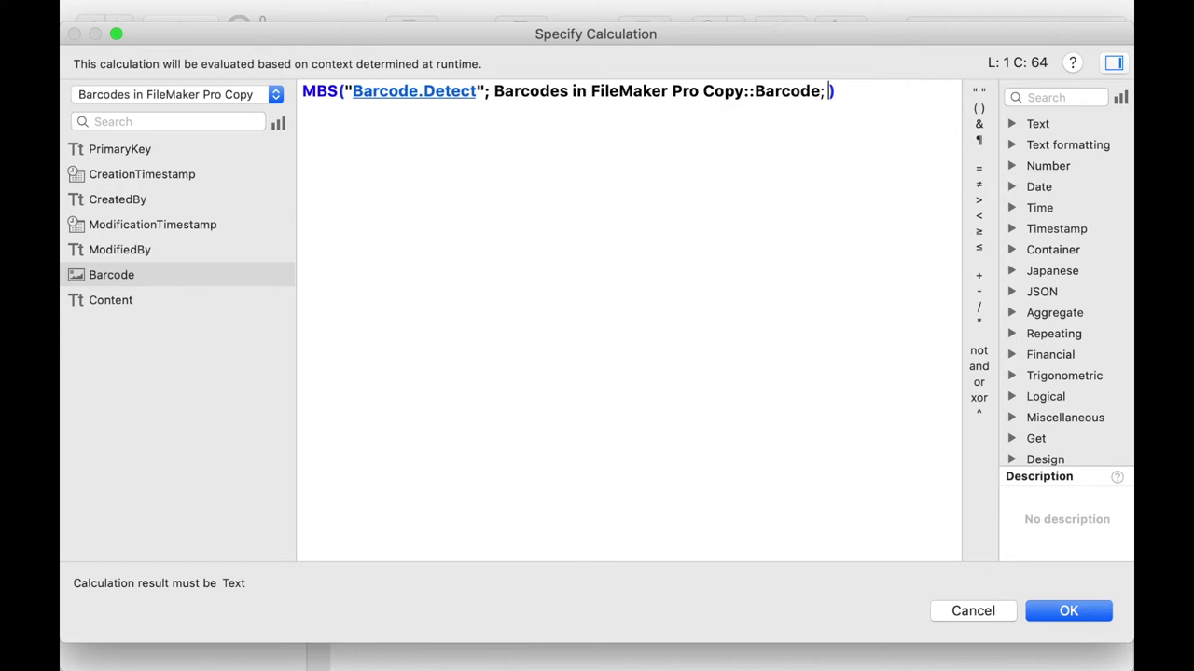
pyautogui.write('""')
pyautogui.press('Left')
pyautogui.write('All')
pyautogui.press('Right')
pyautogui.write(';')
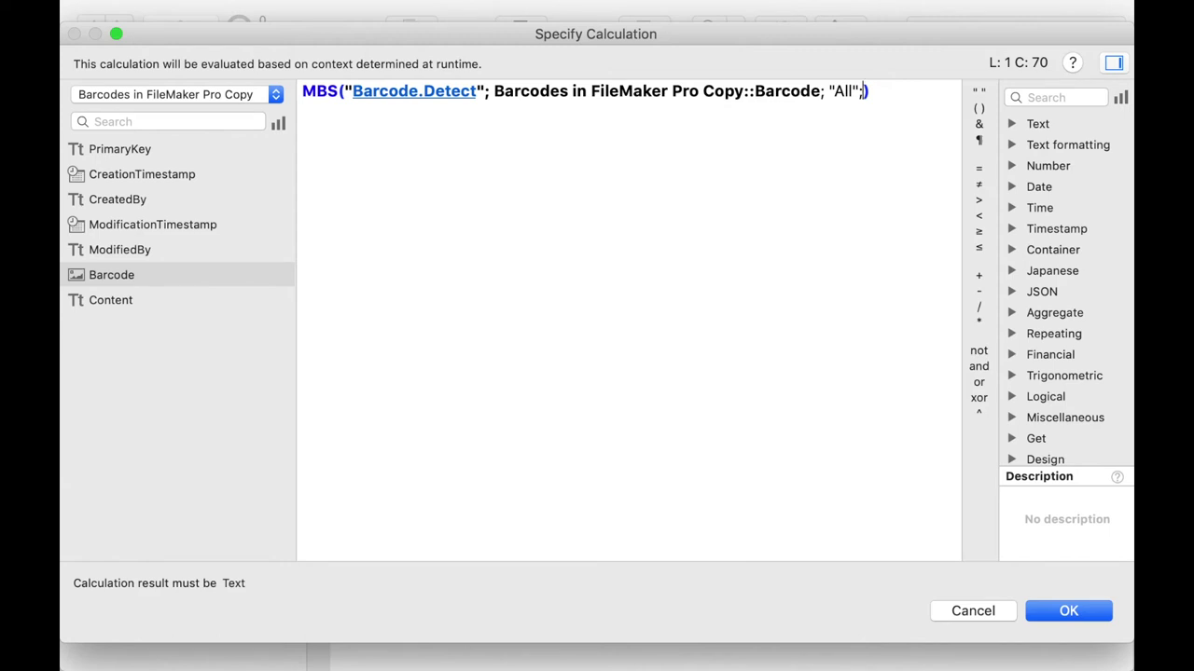
# Complete the Barcode.Detect parameters with 0, 0 and the text encoding "UTF8"
pyautogui.write('a')
pyautogui.press('BackSpace')
pyautogui.write('0;')
pyautogui.write('0;')
pyautogui.write('""')
pyautogui.press('Left')
pyautogui.write('UTF')
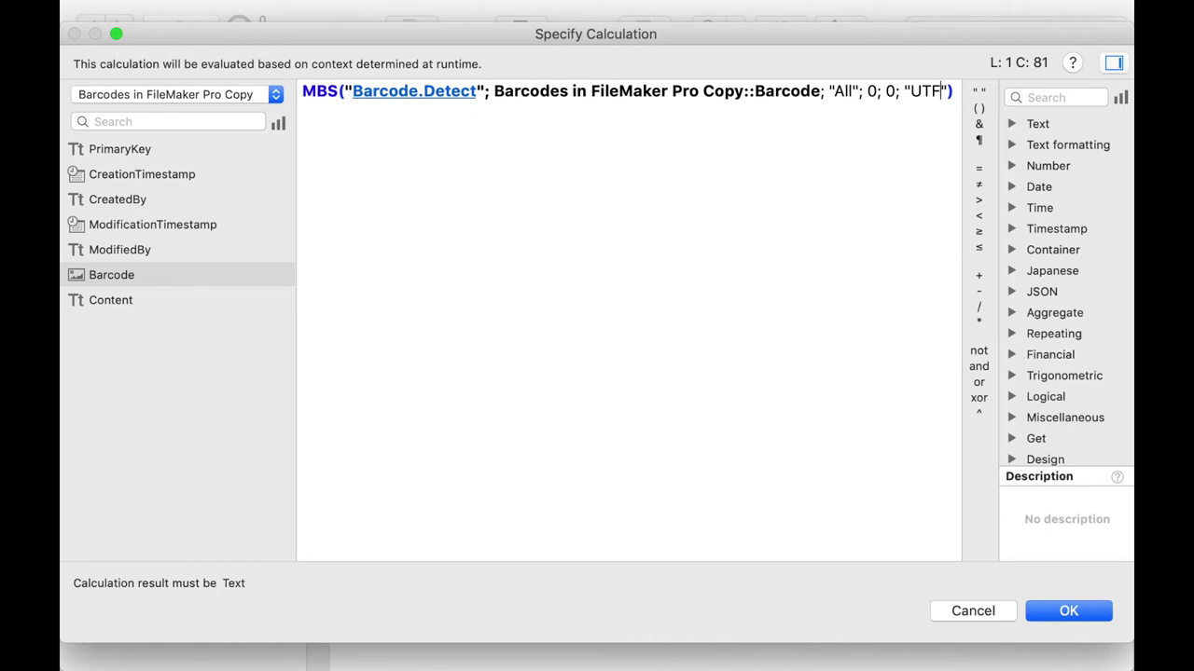
pyautogui.write('8')
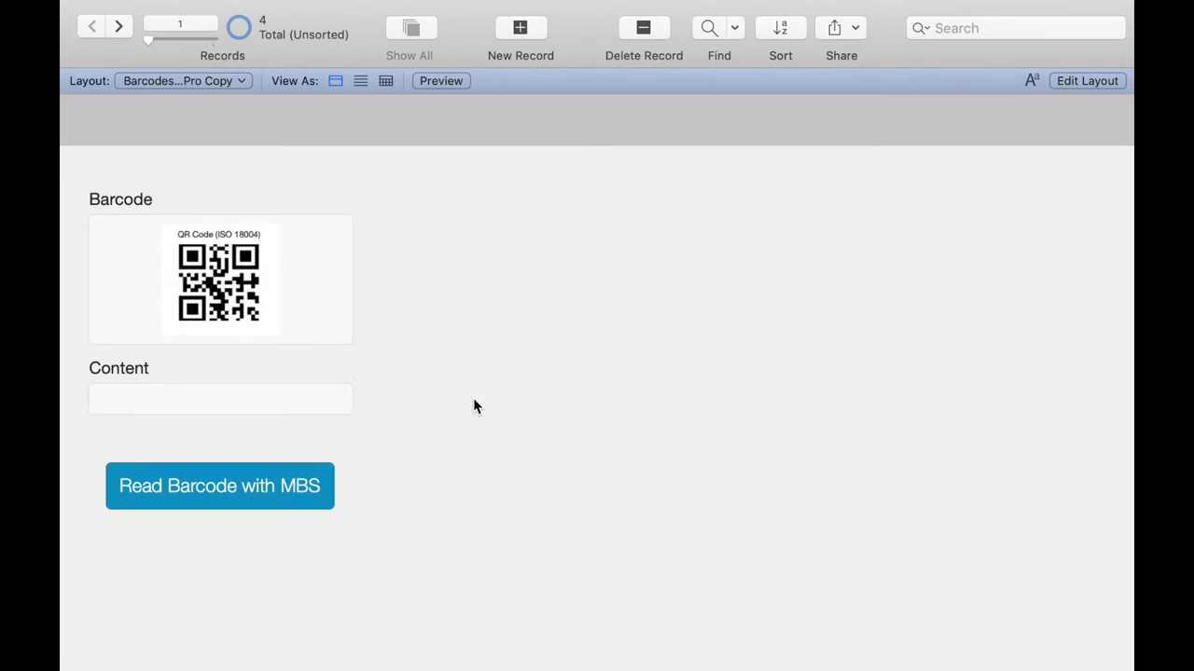
# Run Read Barcode with MBS on each of the four records in turn to fill their Content fields
pyautogui.click(203, 493)
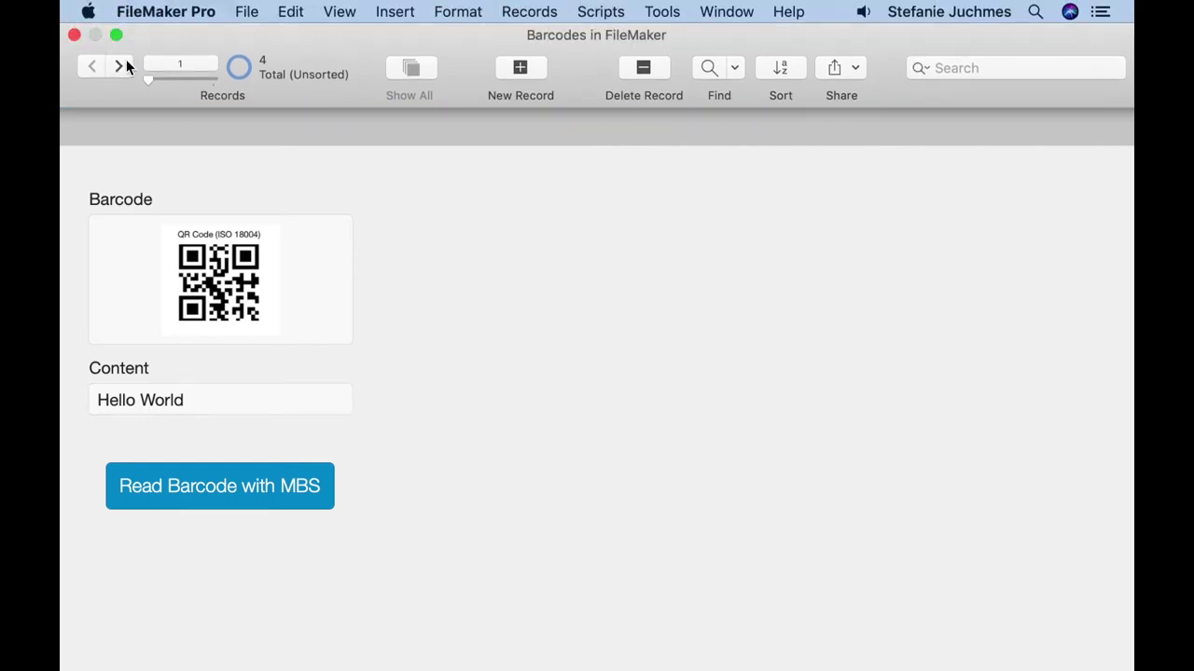
pyautogui.click(123, 65)
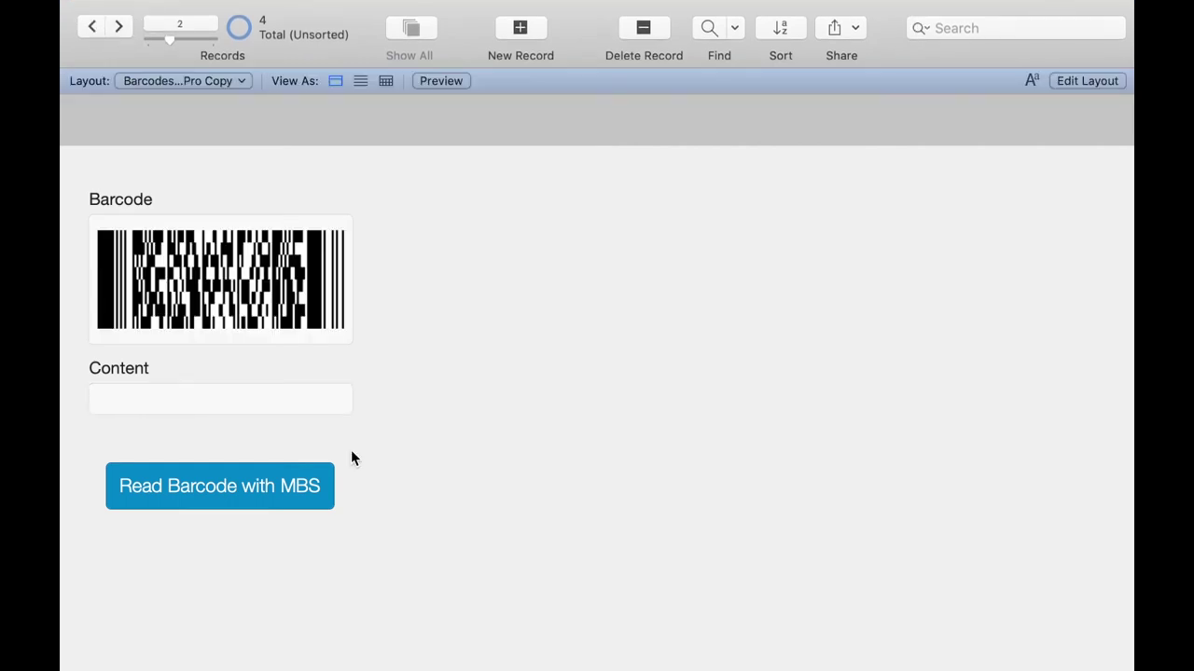
pyautogui.click(279, 503)
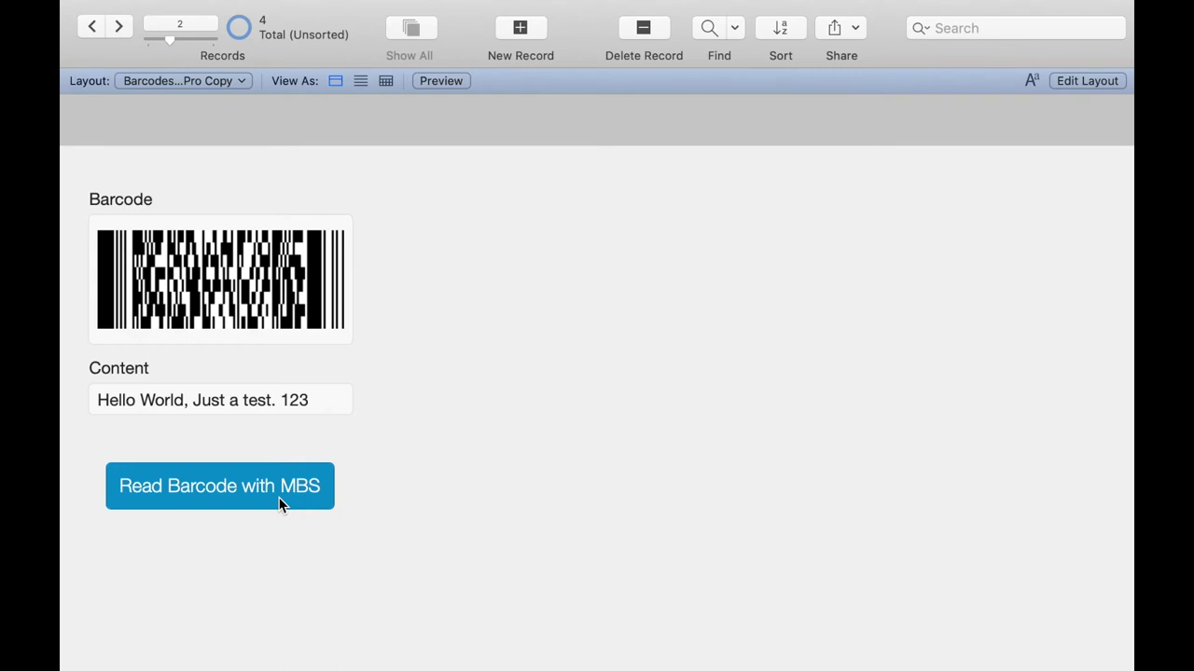
pyautogui.moveTo(112, 4)
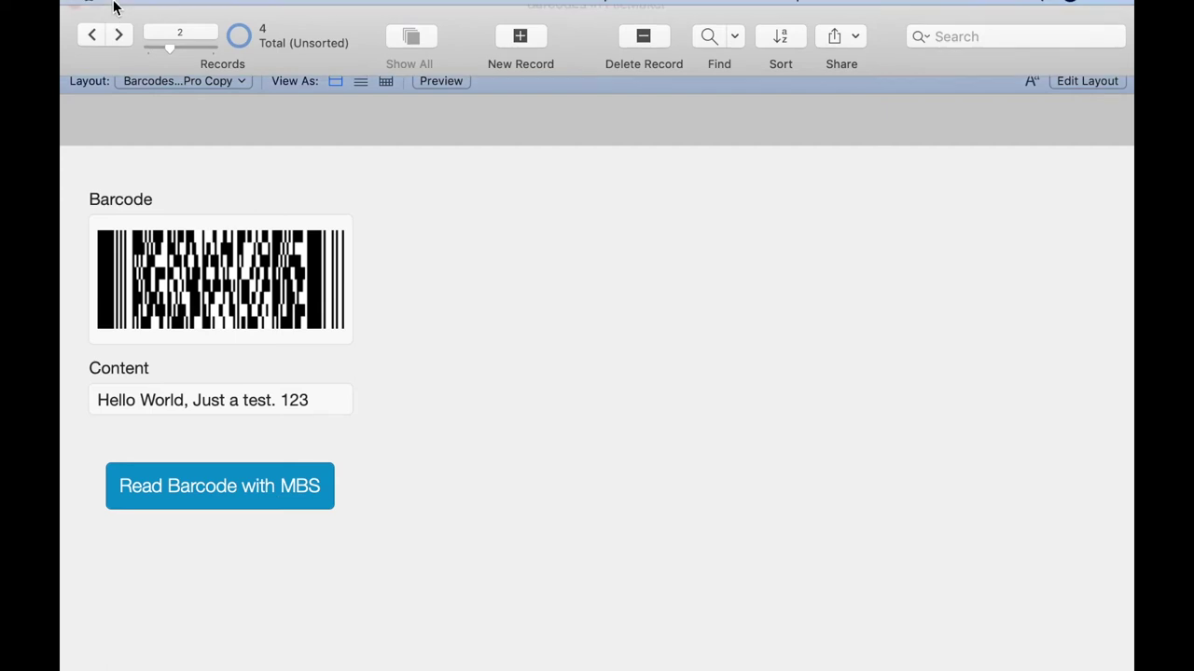
pyautogui.click(122, 70)
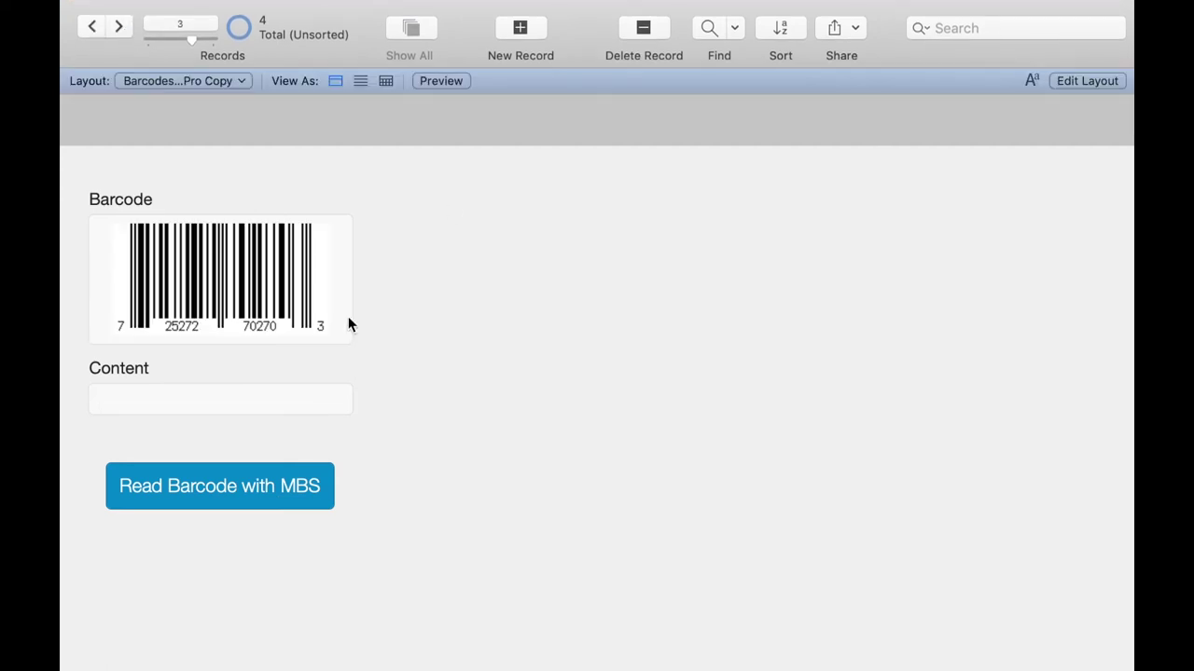
pyautogui.click(231, 496)
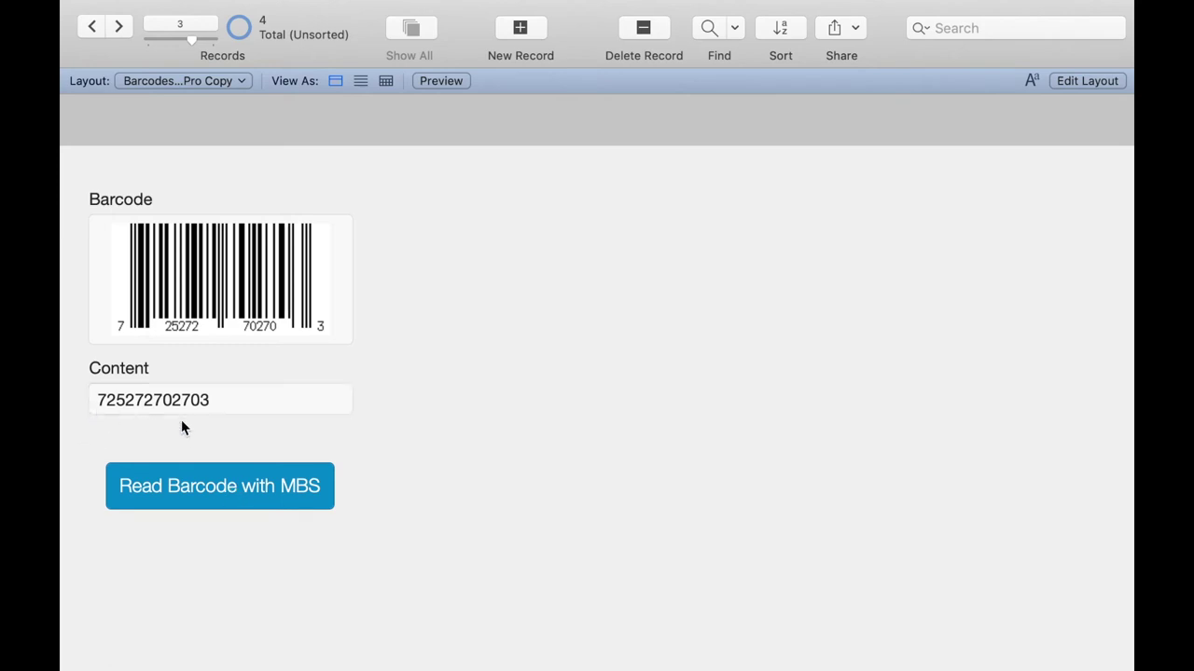
pyautogui.click(118, 67)
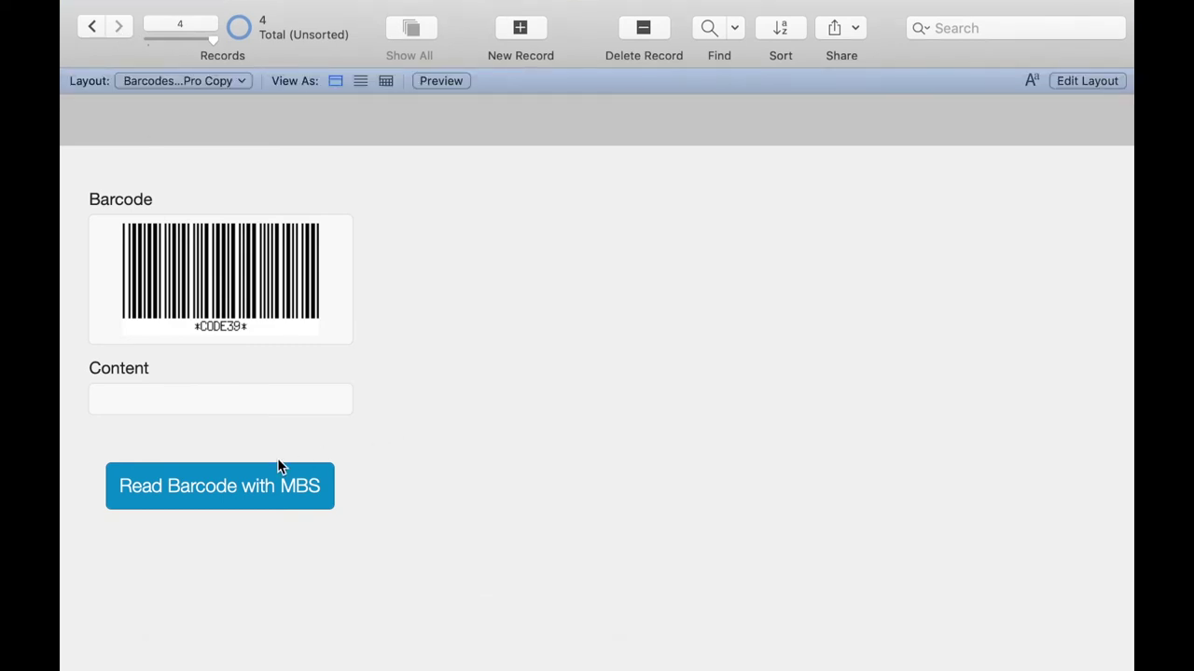
pyautogui.click(258, 492)
pyautogui.click(259, 494)
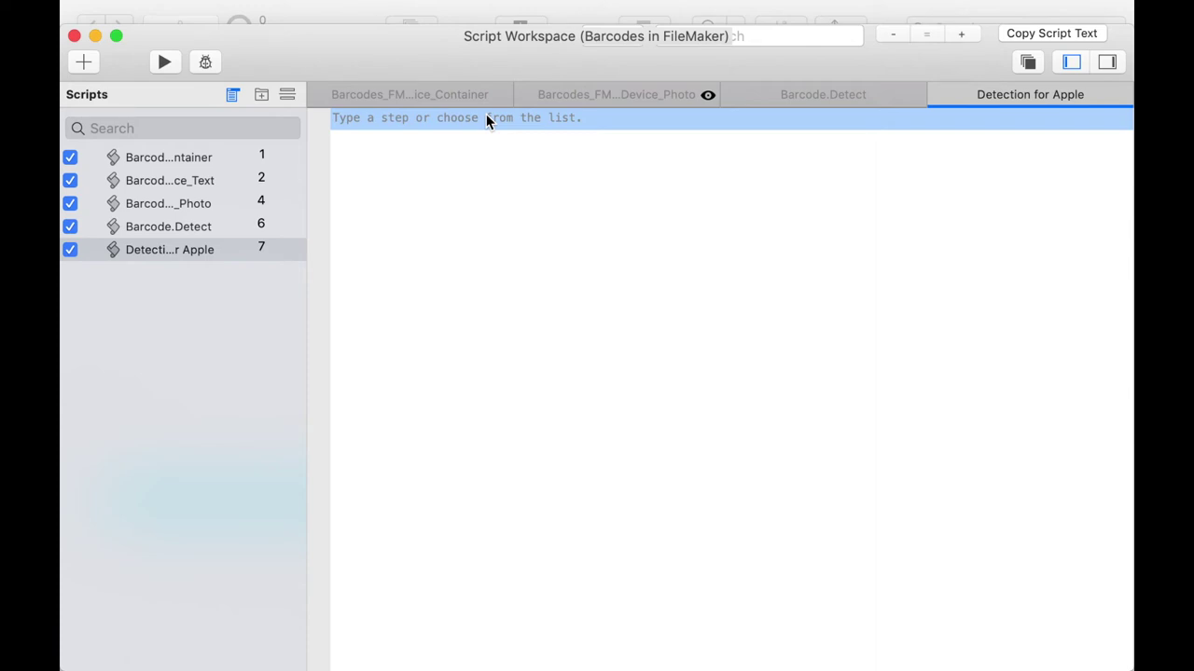
# Add a Set Field step to the Detection for Apple script and set its target field to Content
pyautogui.click(402, 116)
pyautogui.write('Set fie')
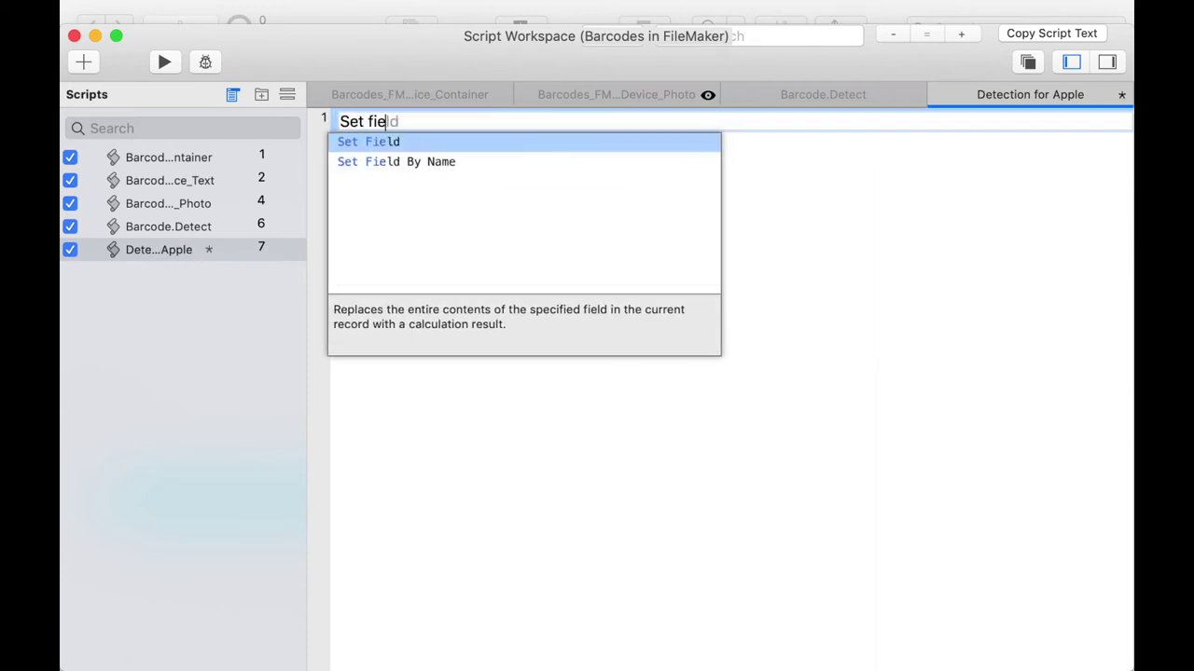
pyautogui.press('Return')
pyautogui.click(435, 120)
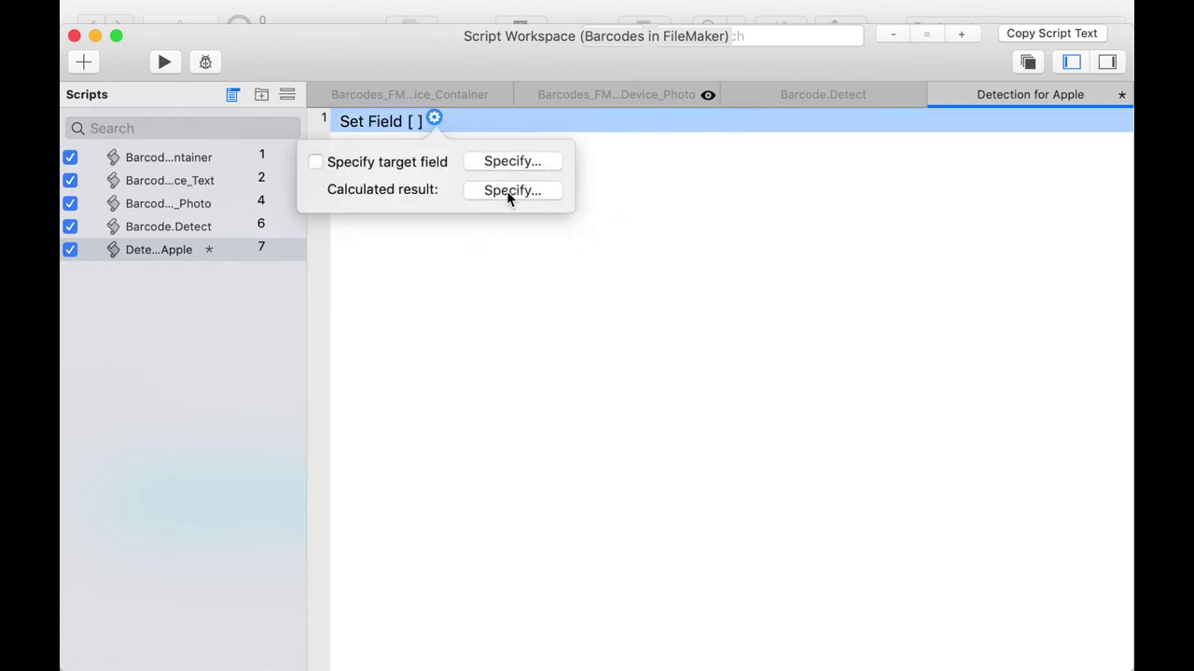
pyautogui.click(509, 159)
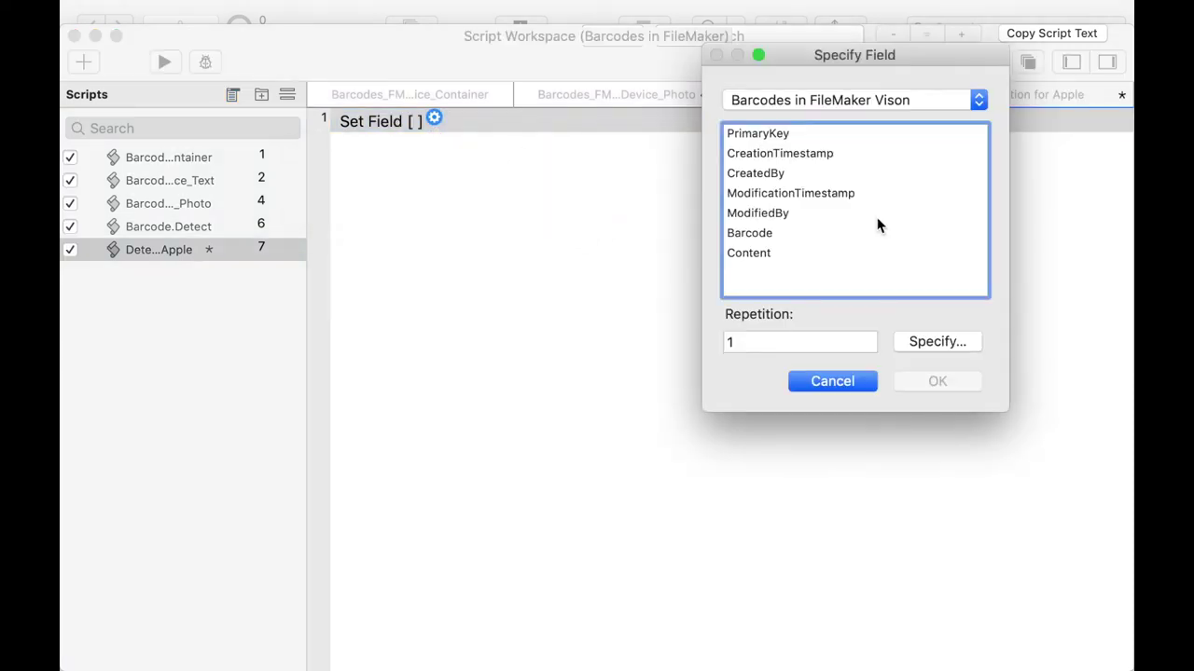
pyautogui.click(754, 253)
pyautogui.click(973, 380)
# Set the calculated result to MBS("Vision.DetectBarcode"; Barcodes in FileMaker Vison::Barcode) and save the script
pyautogui.click(770, 190)
pyautogui.write('MBS')
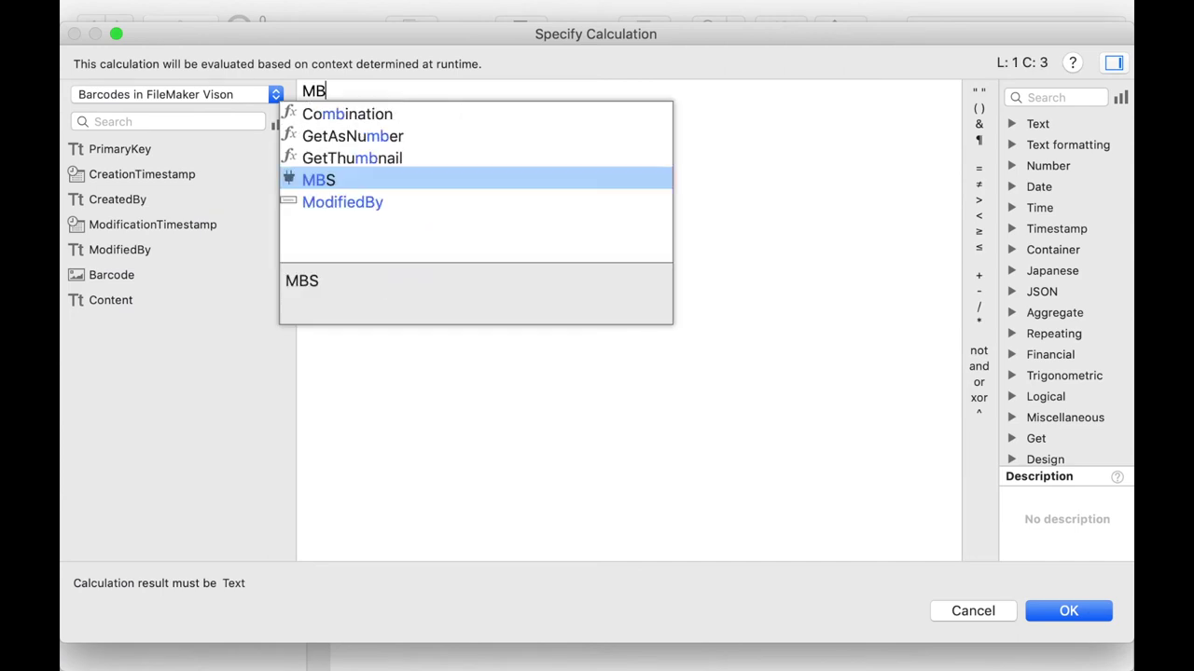
pyautogui.press('Return')
pyautogui.write('"Vis')
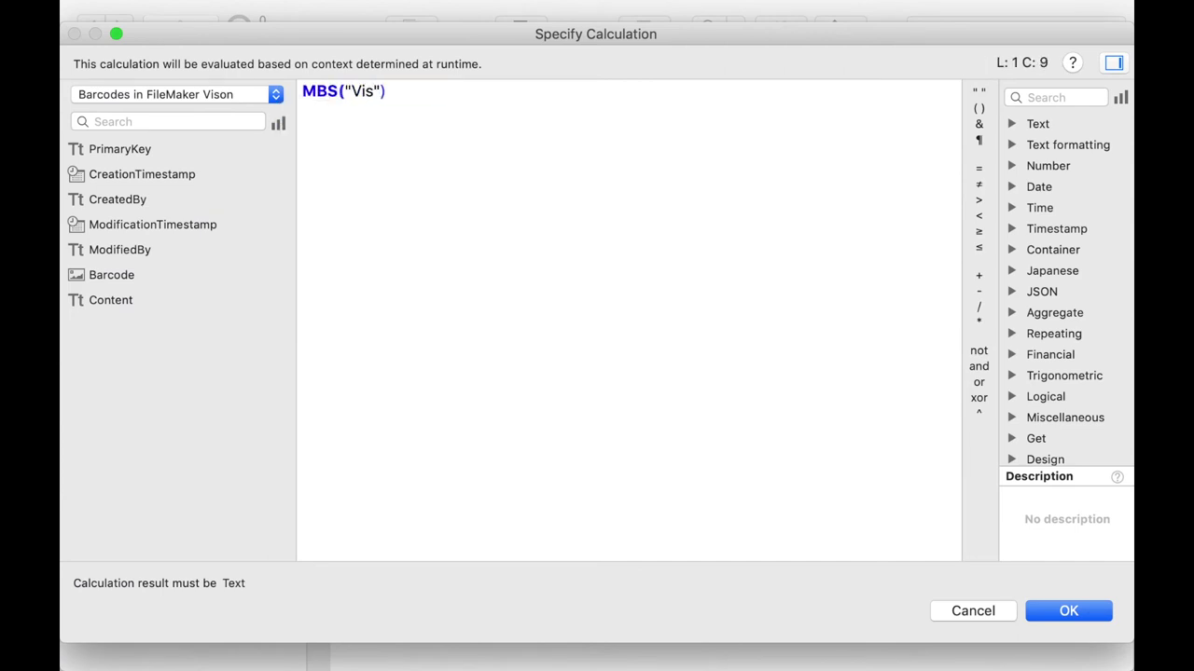
pyautogui.write('ion.Detect')
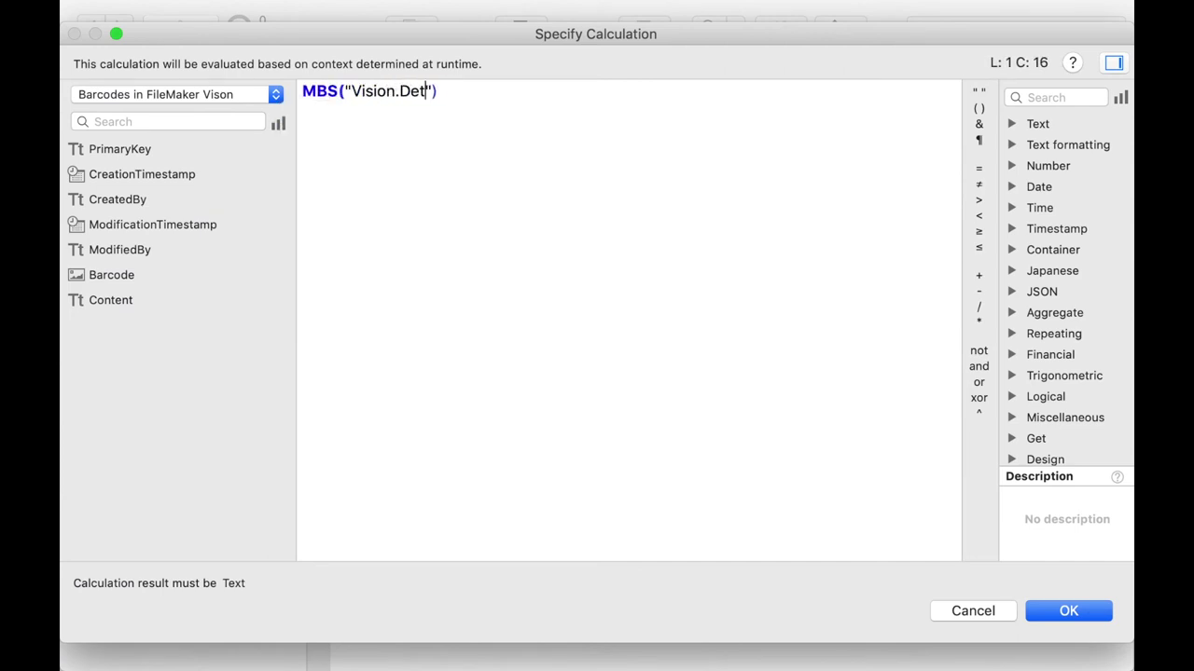
pyautogui.write('Barcode";')
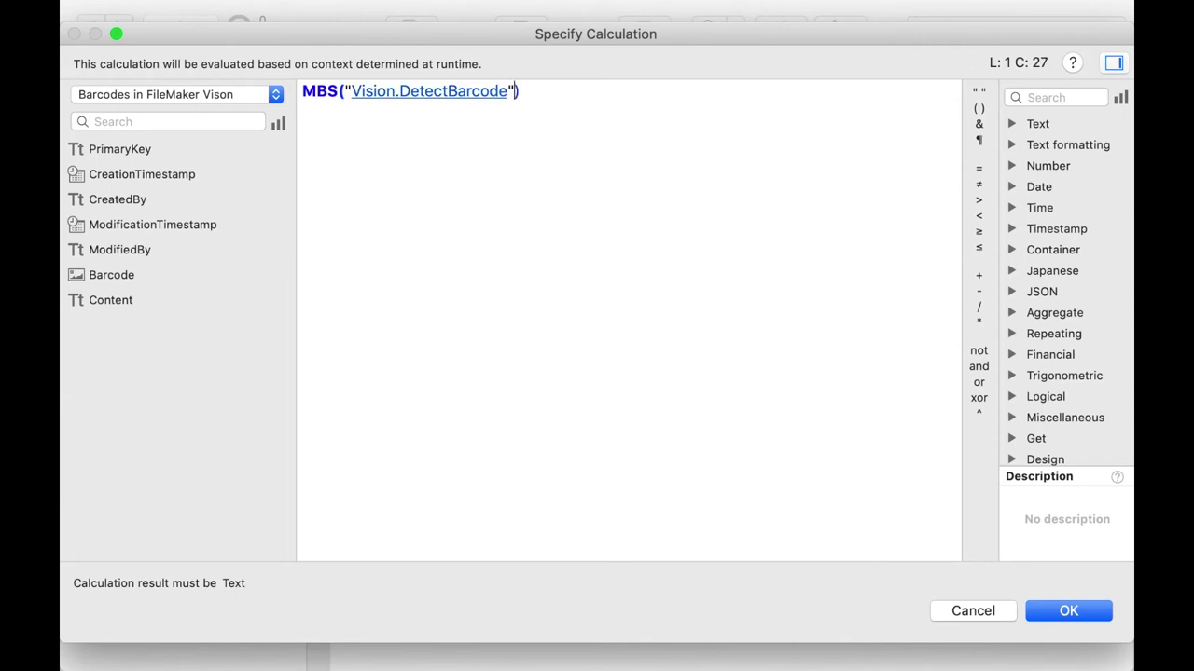
pyautogui.doubleClick(113, 277)
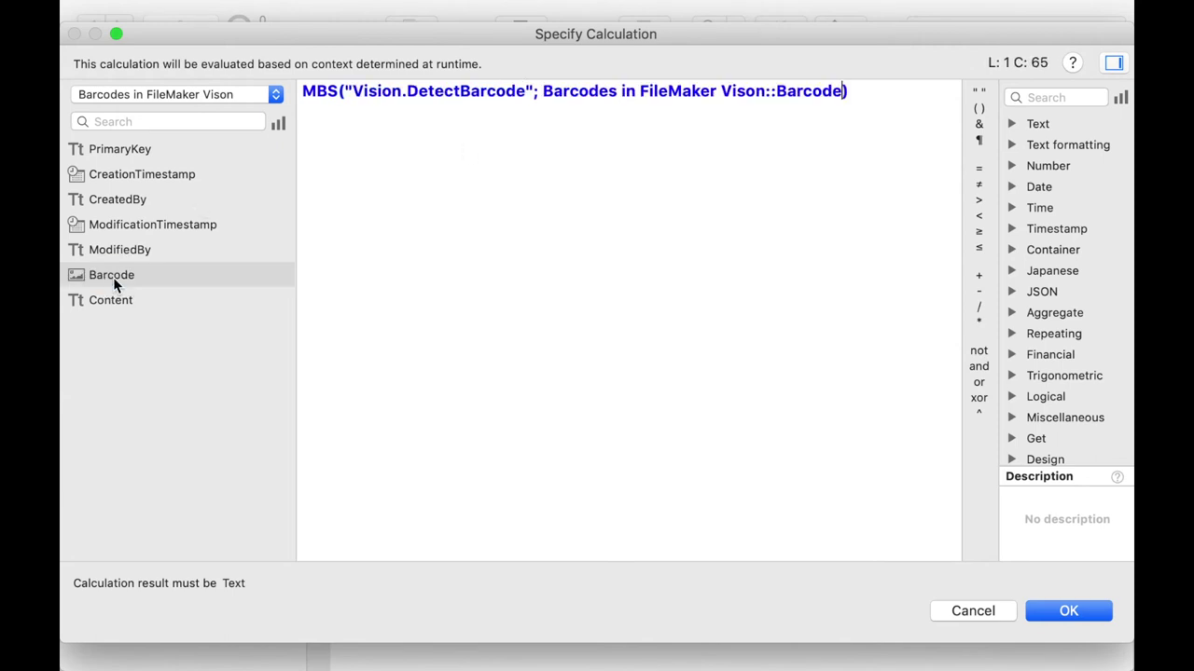
pyautogui.click(1066, 614)
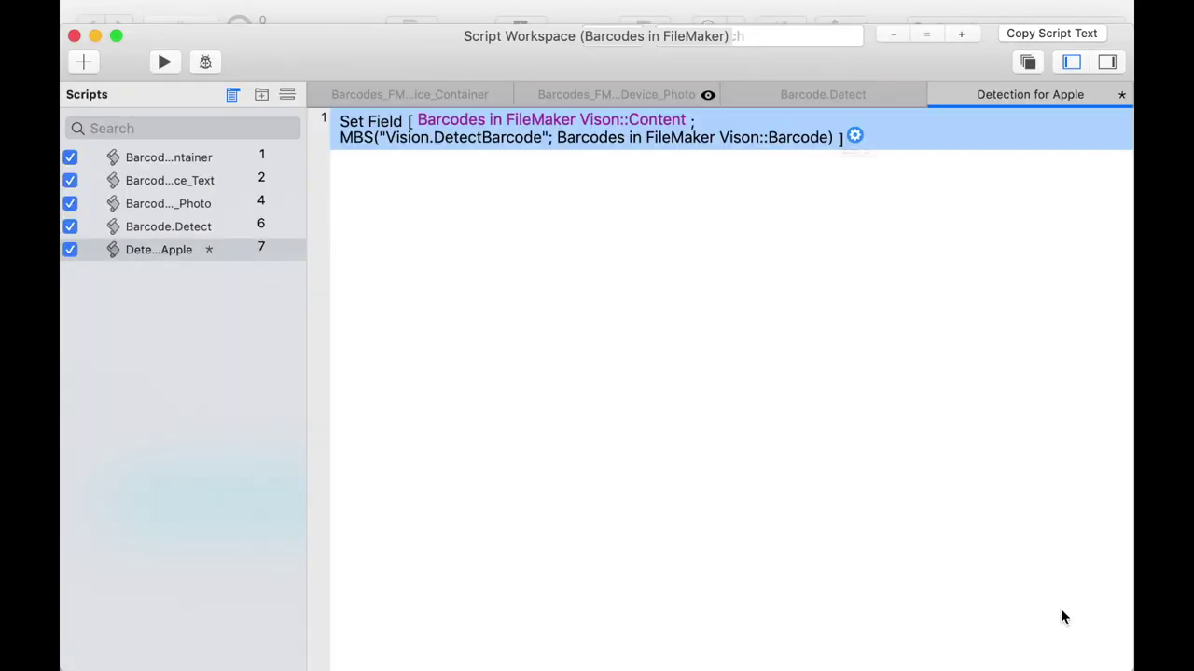
pyautogui.press('super+s')
# Switch to Preview and close the Barcodes.jpg image
pyautogui.click(501, 560)
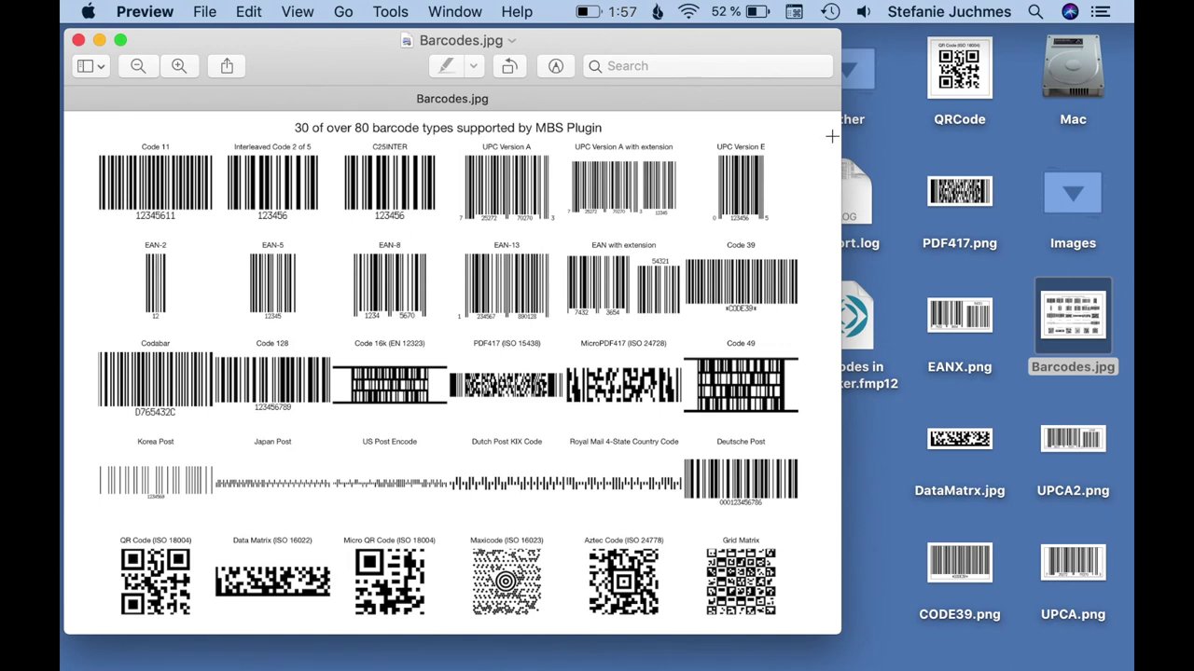
pyautogui.click(79, 40)
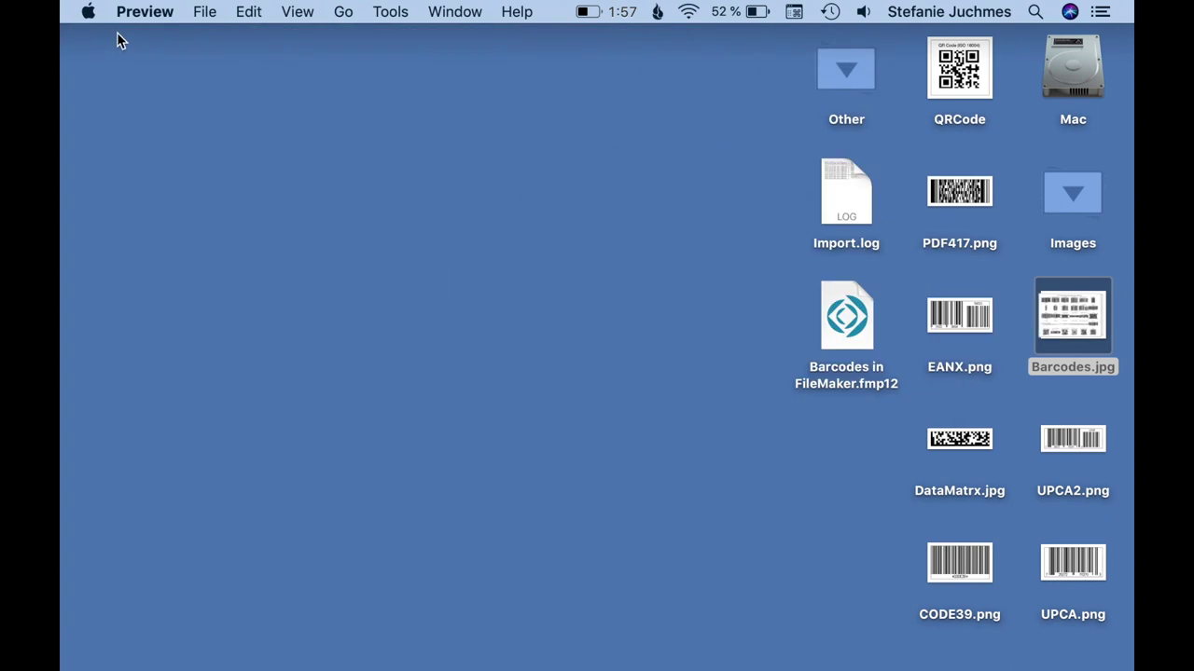
# Insert Barcodes.jpg from the desktop into the Barcode container and run Vison.DetectBarcode on the record
pyautogui.moveTo(1053, 328); pyautogui.dragTo(210, 330)
pyautogui.click(767, 319)
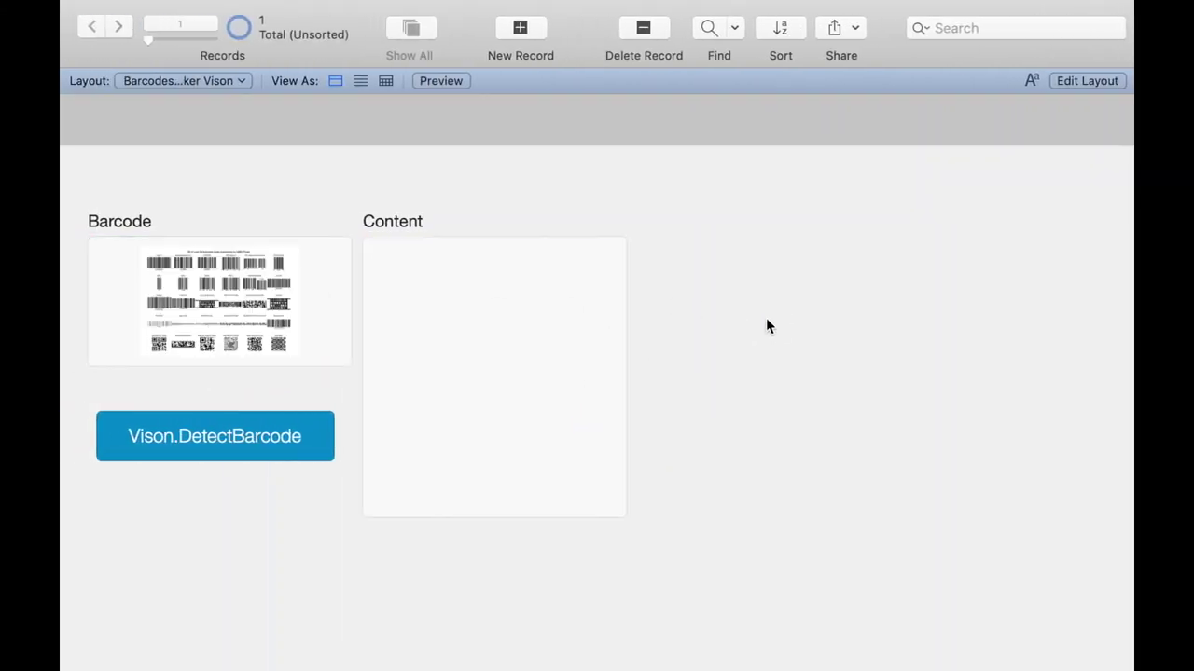
pyautogui.click(236, 451)
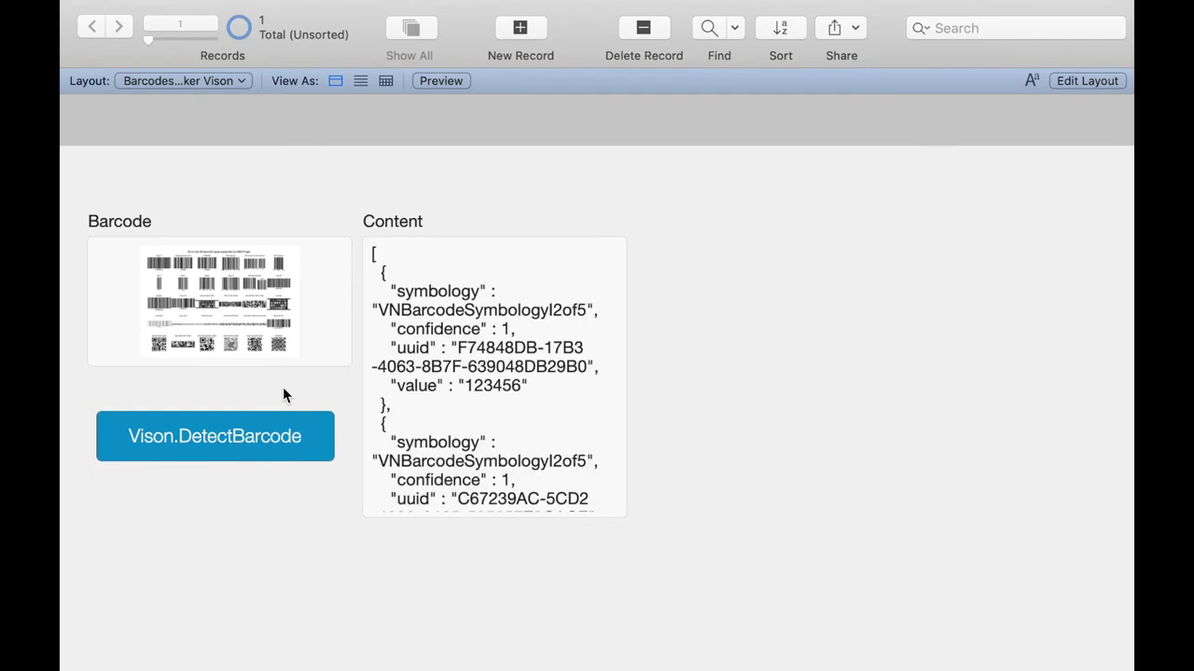
# Examine the symbology, confidence and value entries of the detected barcodes in the Content field
pyautogui.click(434, 382)
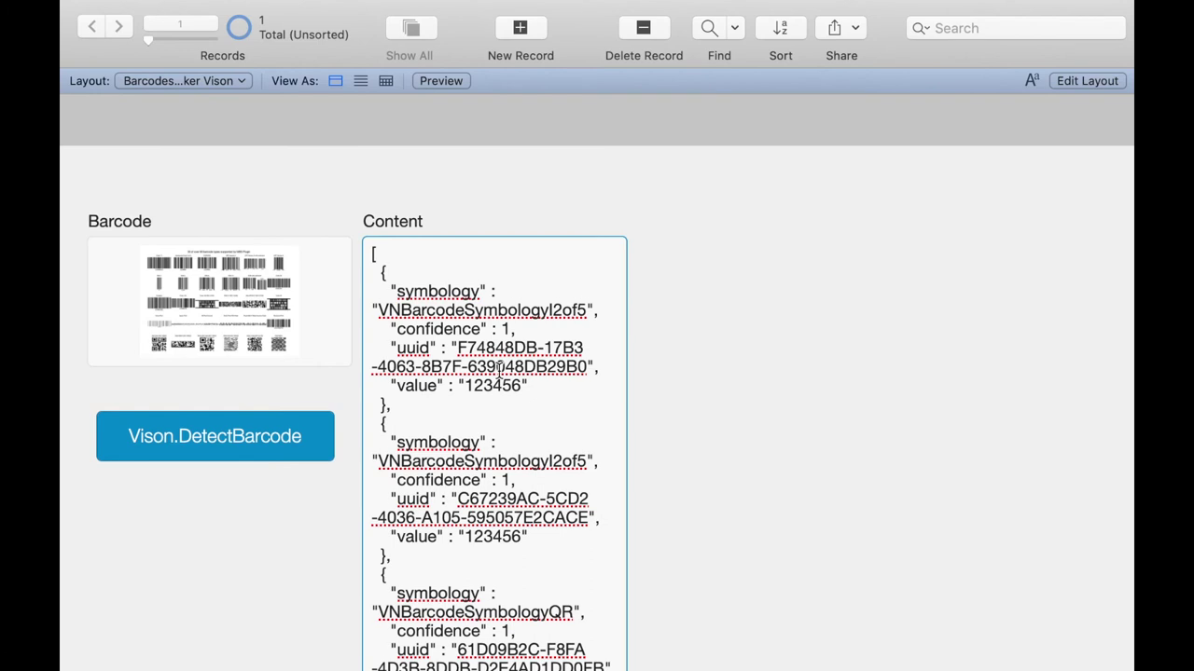
pyautogui.scroll(-5, 499, 370)
pyautogui.scroll(-8, 499, 370)
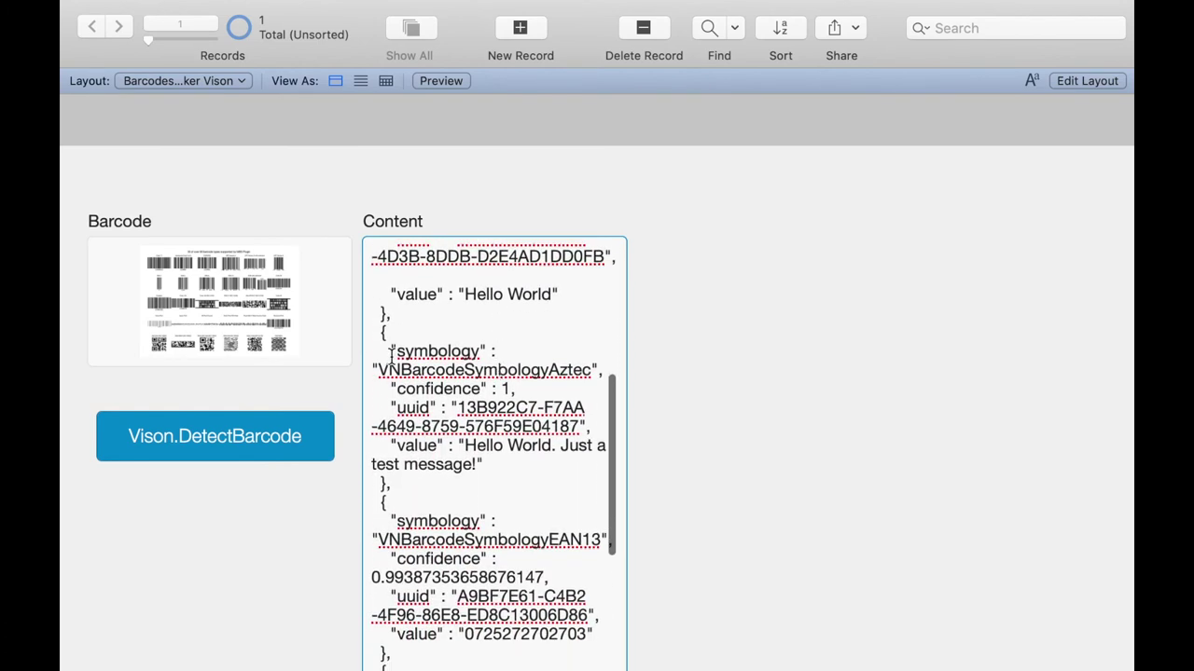
pyautogui.moveTo(390, 353); pyautogui.dragTo(504, 373)
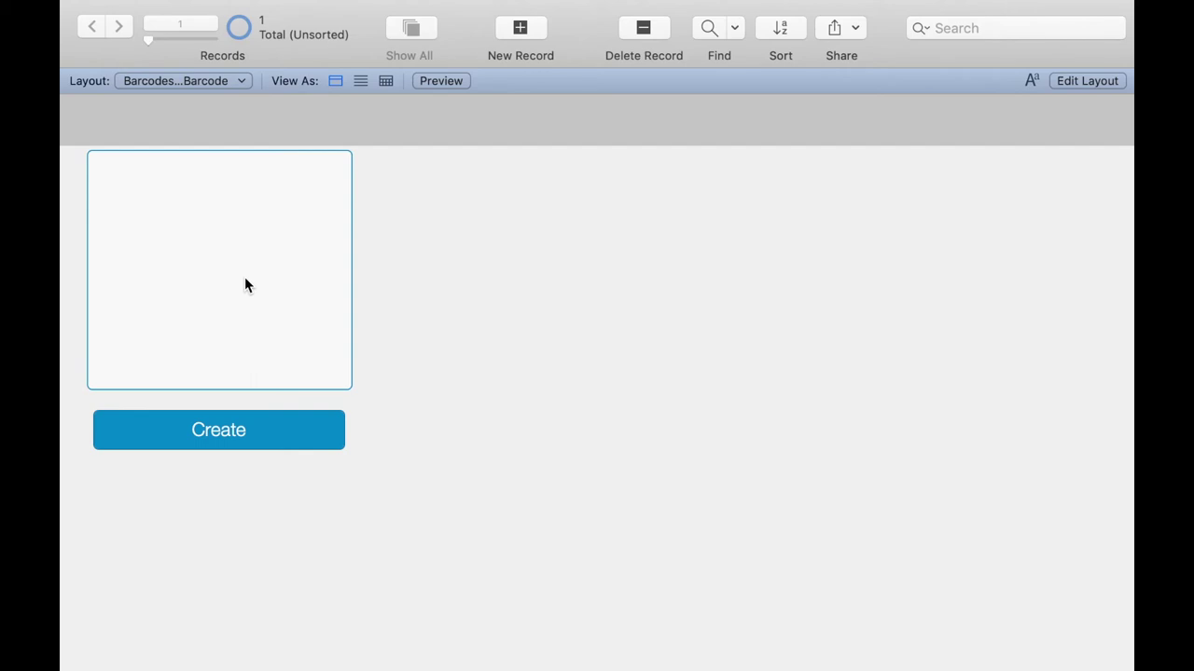
# Inspect the Barcode.GenerateJSON call and its JSON parameters in the $JSONQR variable of the CreateBarcode with MBS script
pyautogui.moveTo(224, 3)
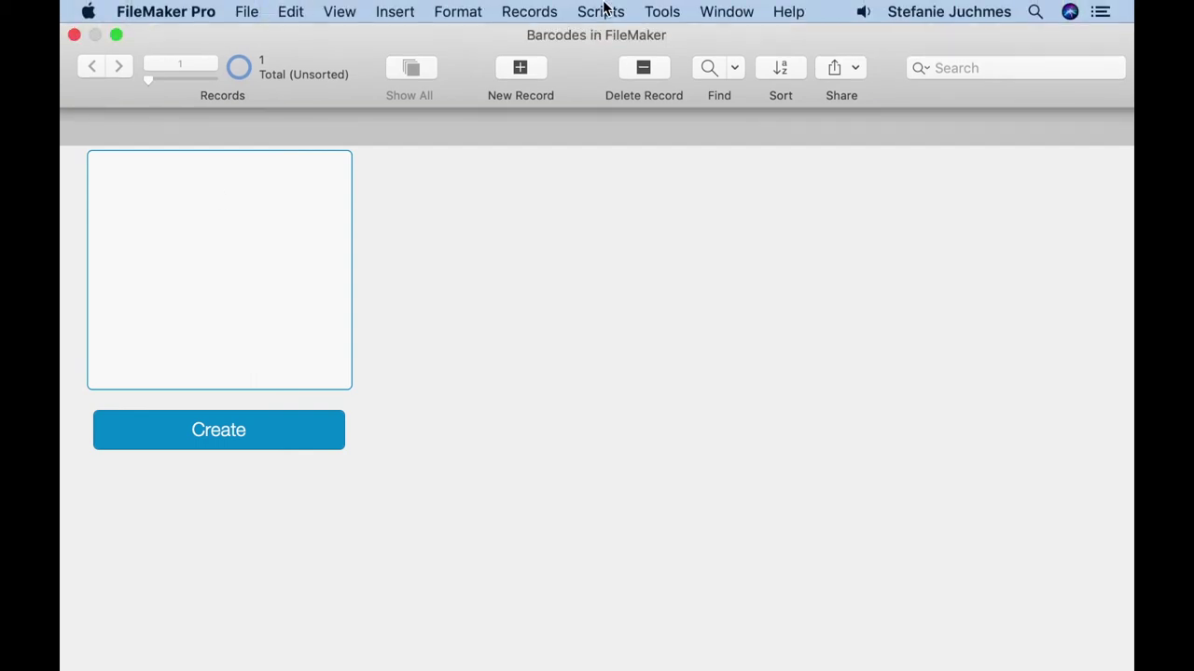
pyautogui.click(601, 12)
pyautogui.click(619, 37)
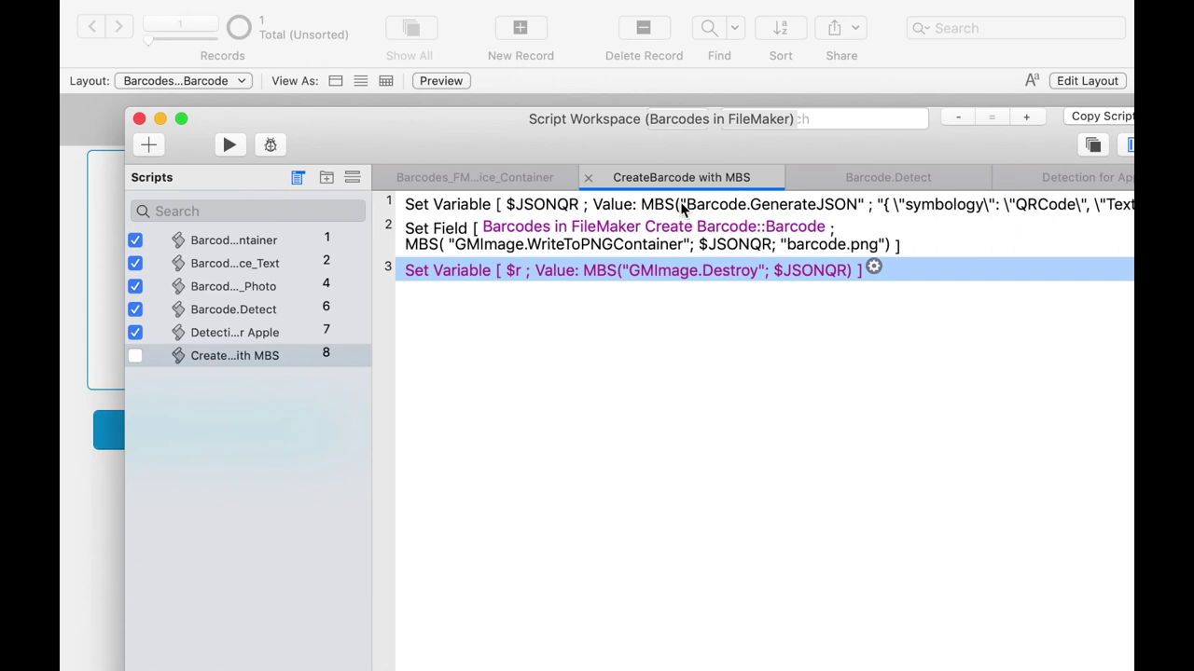
pyautogui.click(694, 212)
pyautogui.doubleClick(694, 212)
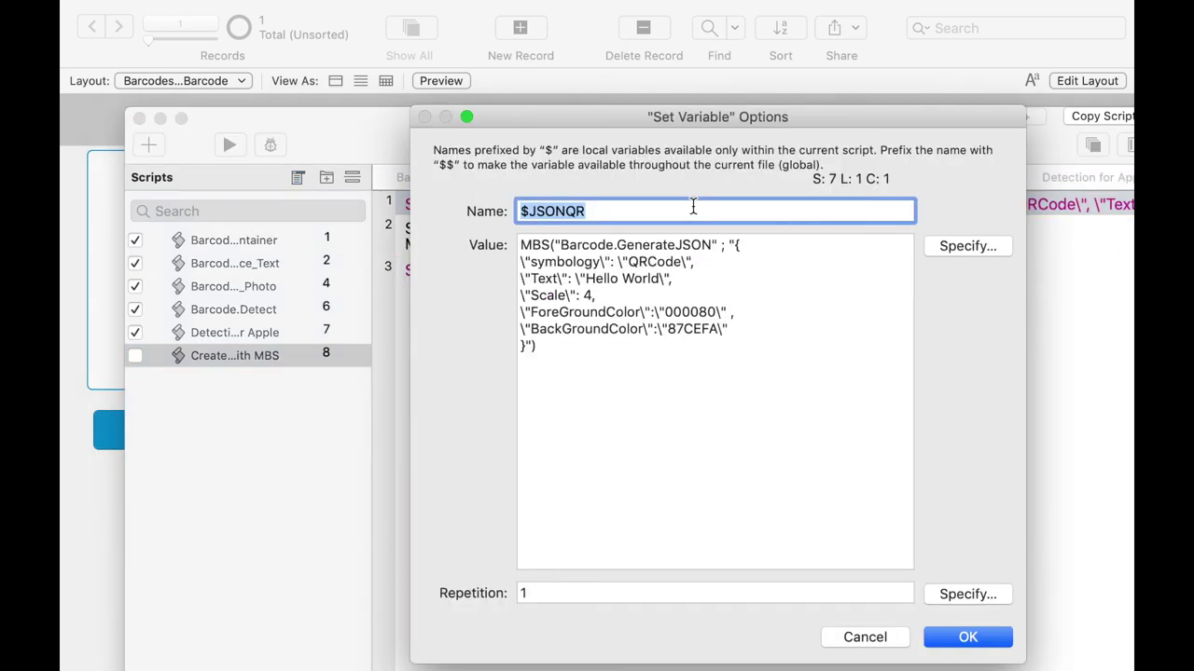
pyautogui.moveTo(733, 245); pyautogui.dragTo(530, 353)
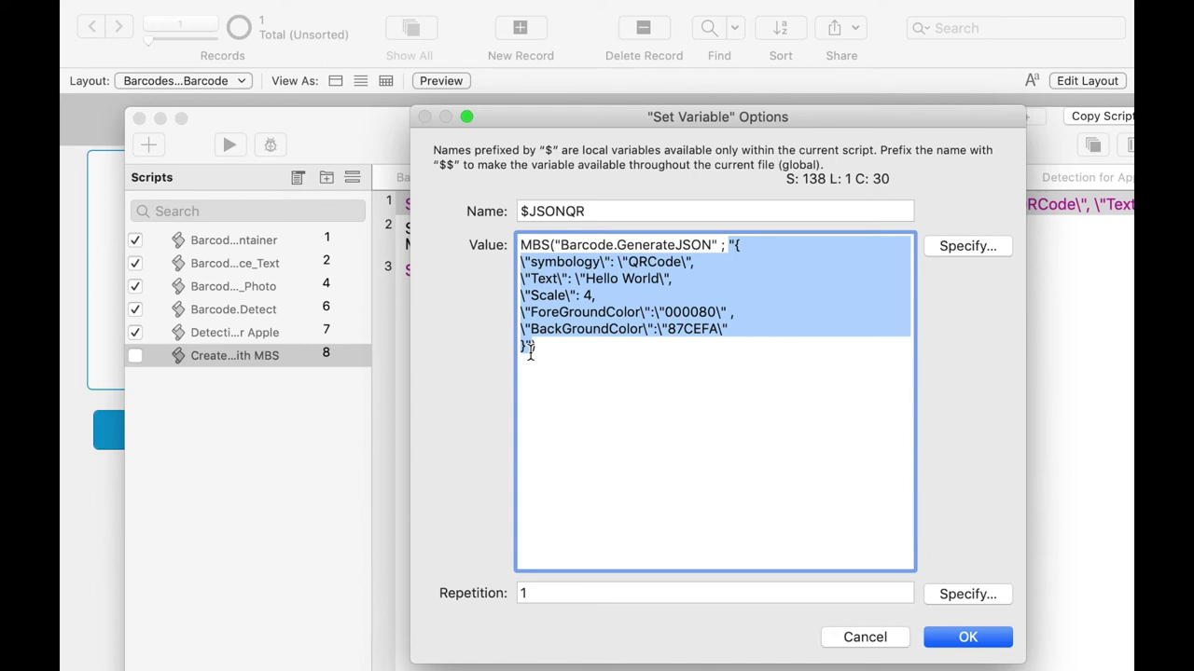
pyautogui.click(955, 644)
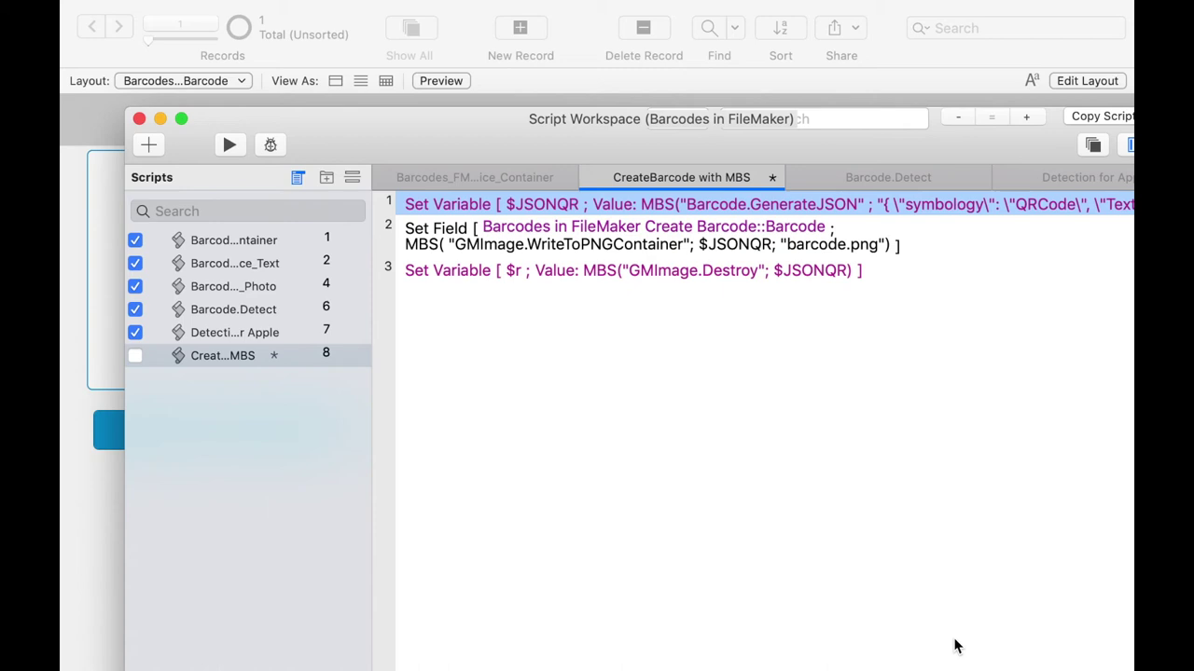
# Close the script and run Create to generate the QR code in the Barcode container
pyautogui.press('super+w')
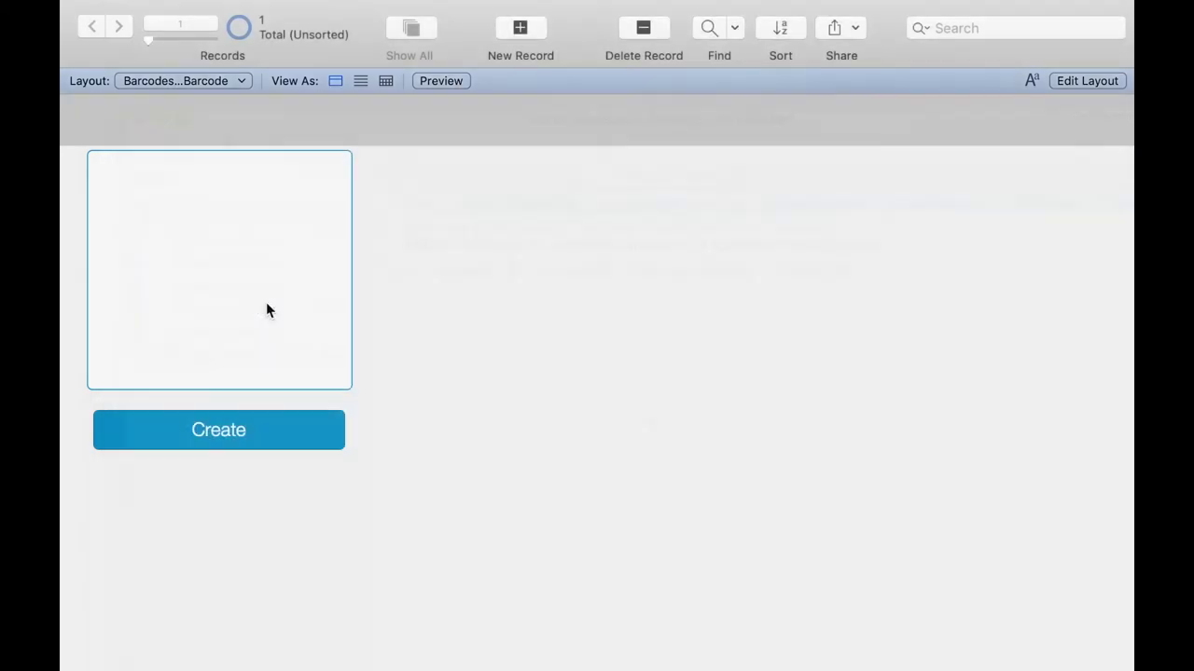
pyautogui.click(239, 434)
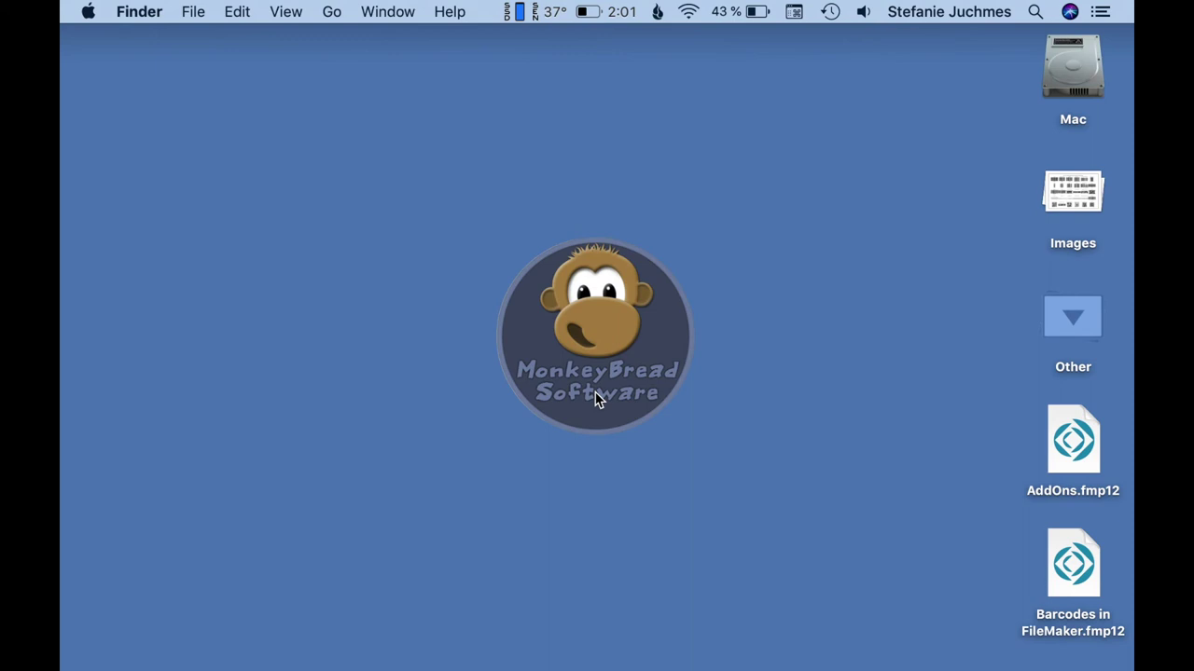
# Open the AddOns.fmp12 database from the desktop
pyautogui.doubleClick(1072, 438)
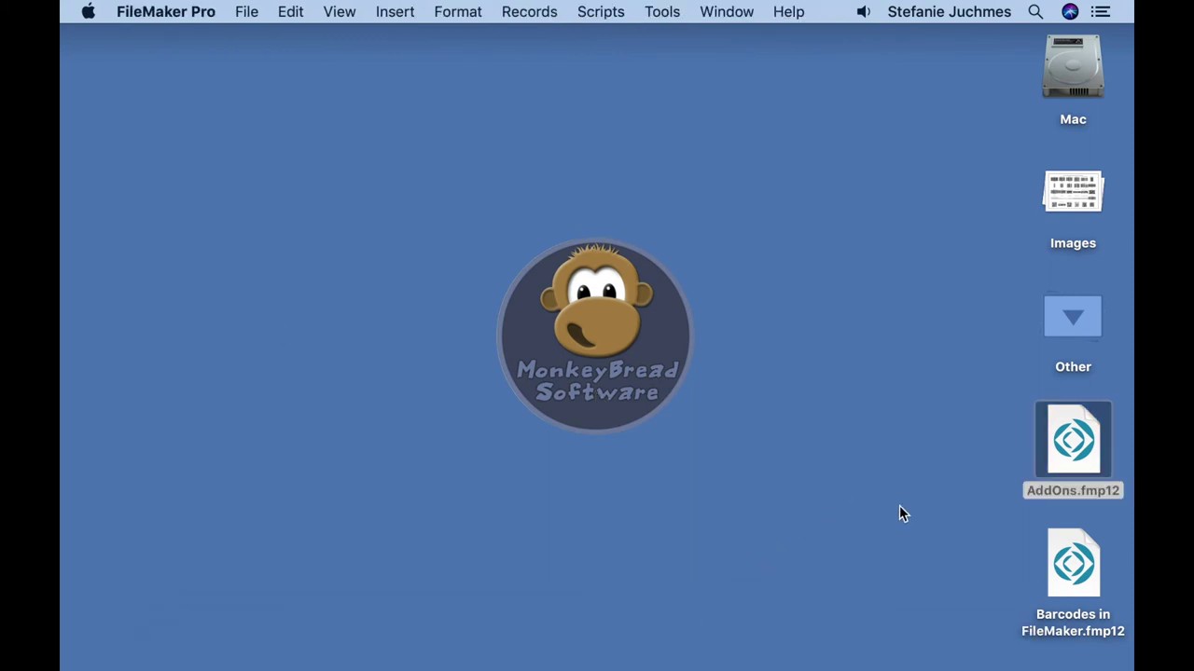
pyautogui.doubleClick(1047, 461)
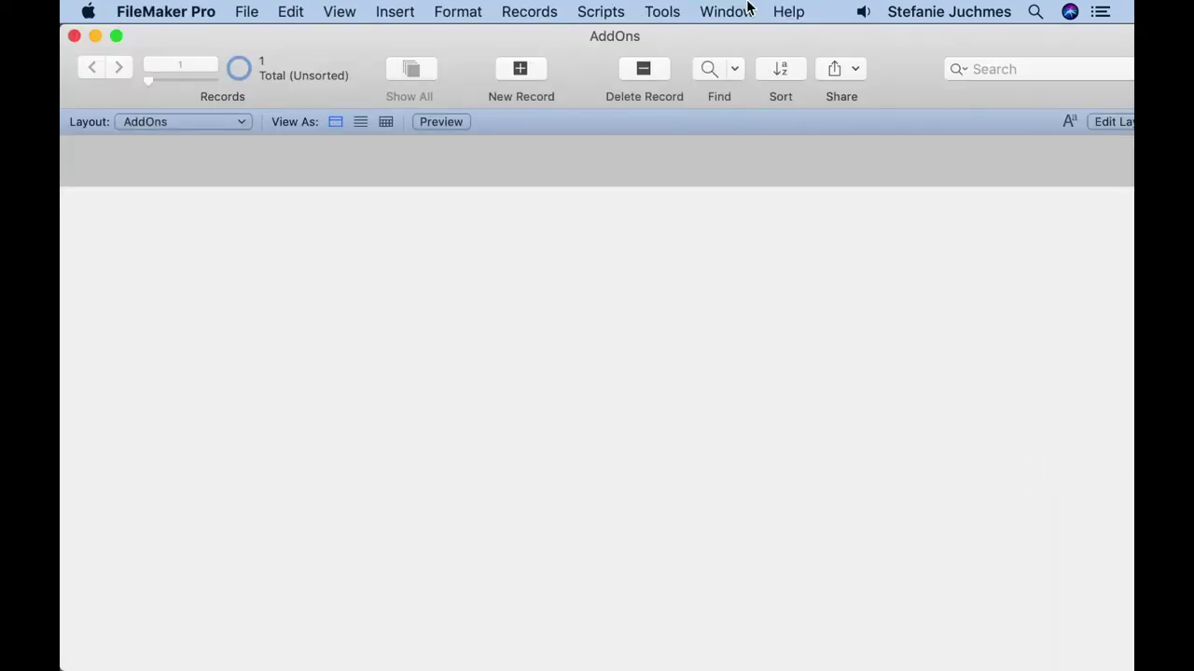
# Examine the field names and types of the AddOns table in the database definition
pyautogui.click(246, 13)
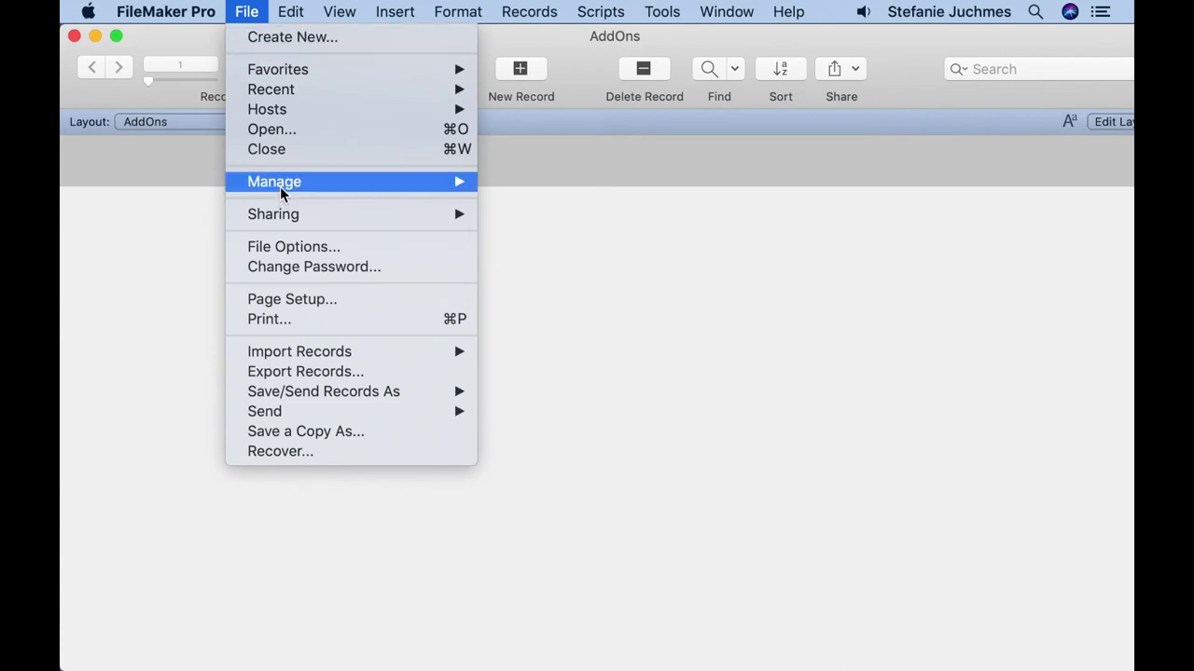
pyautogui.moveTo(282, 192)
pyautogui.click(526, 183)
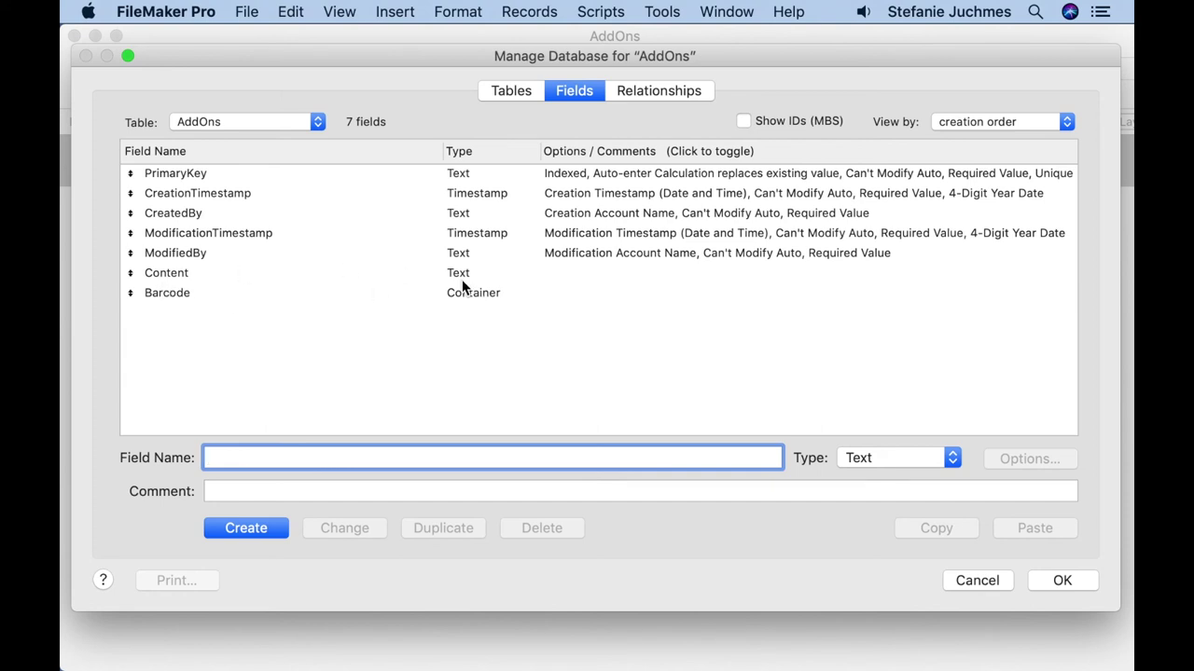
pyautogui.click(1063, 581)
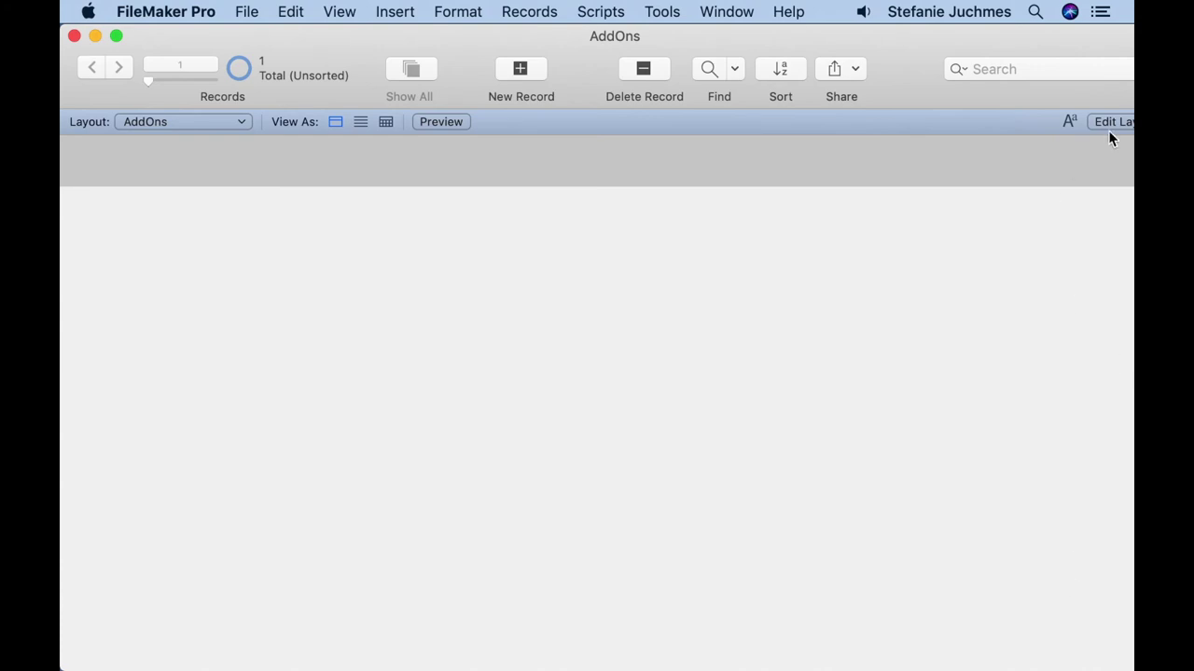
# Make the AddOns window full screen, start editing the layout and show the add-ons in a widened pane
pyautogui.click(117, 36)
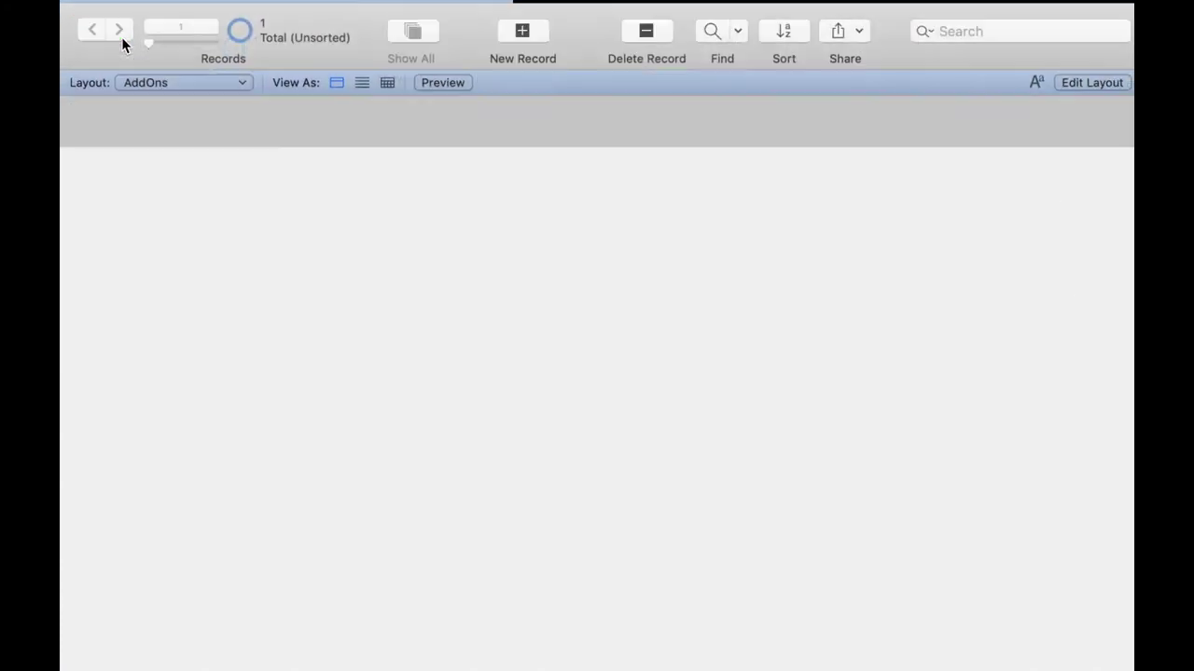
pyautogui.click(1090, 79)
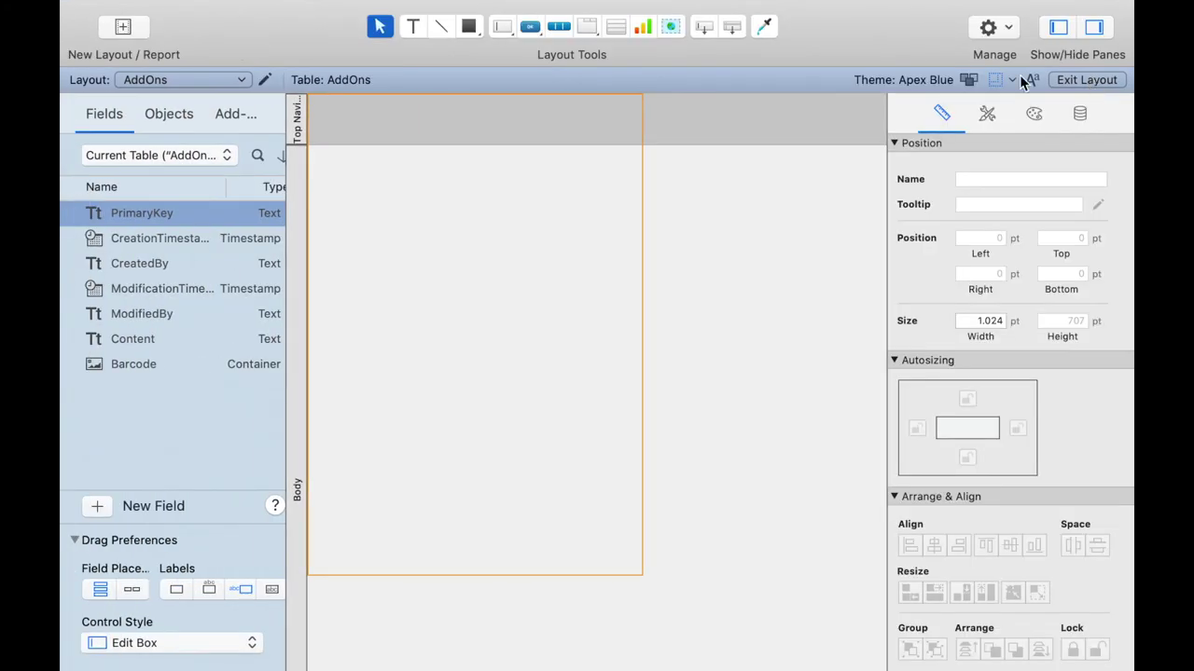
pyautogui.click(244, 121)
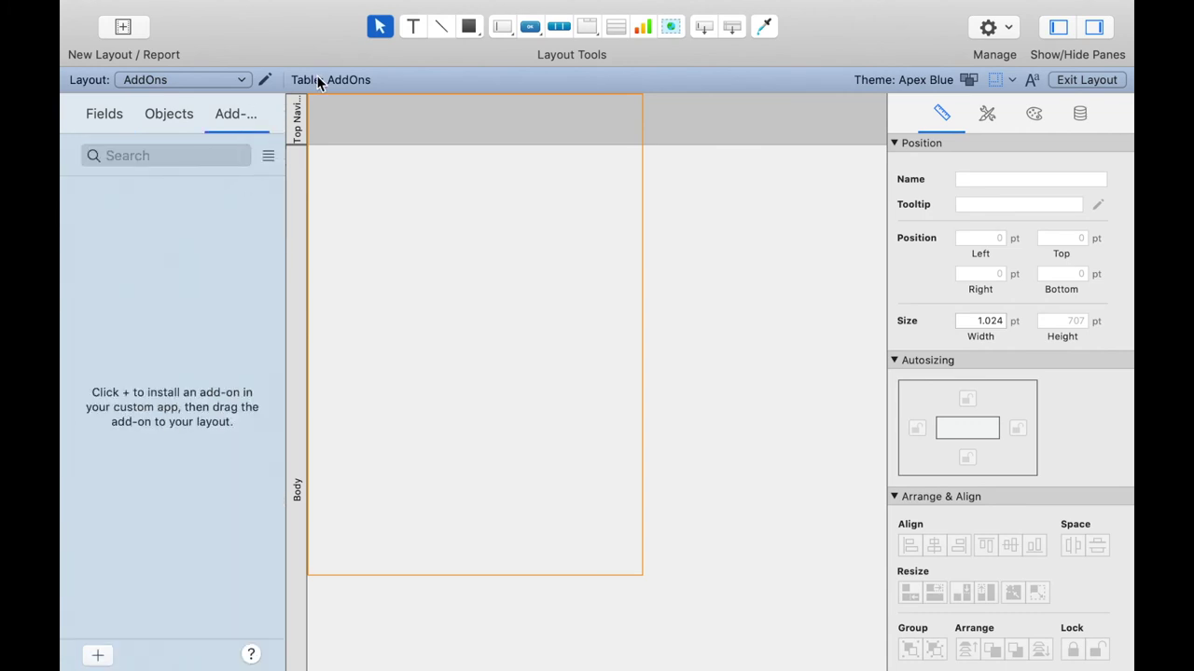
pyautogui.click(284, 113)
pyautogui.moveTo(285, 113); pyautogui.dragTo(311, 114)
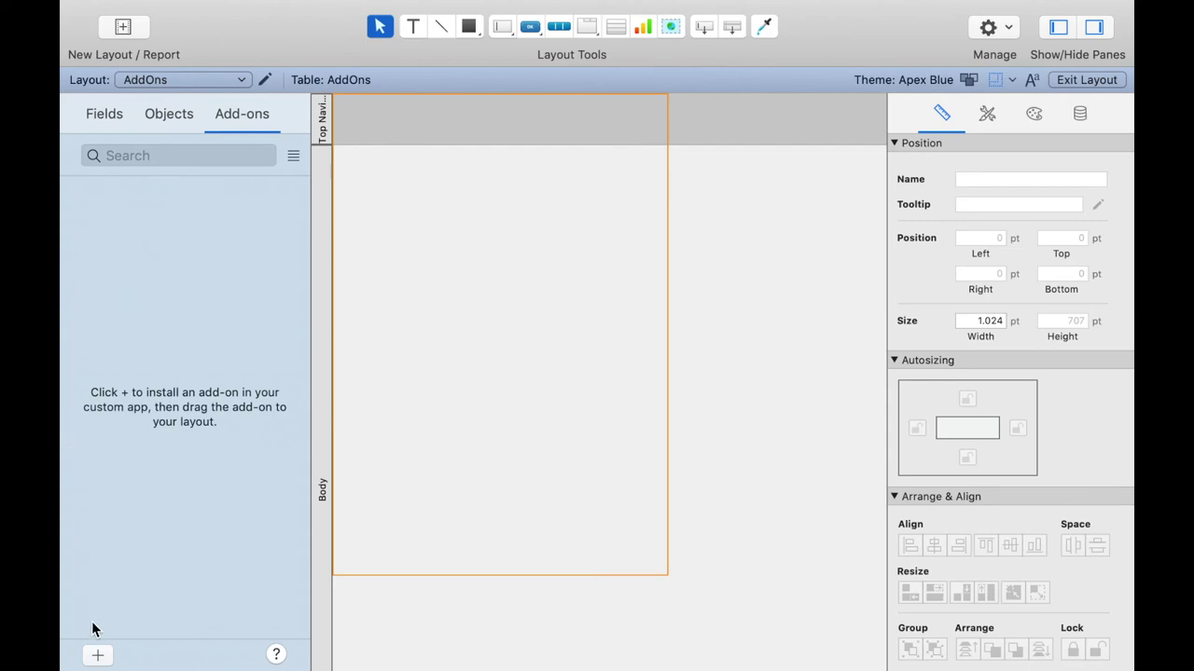
# Install the Barcode Generator add-on, place it in the body of the AddOns layout and return to Browse mode
pyautogui.click(97, 655)
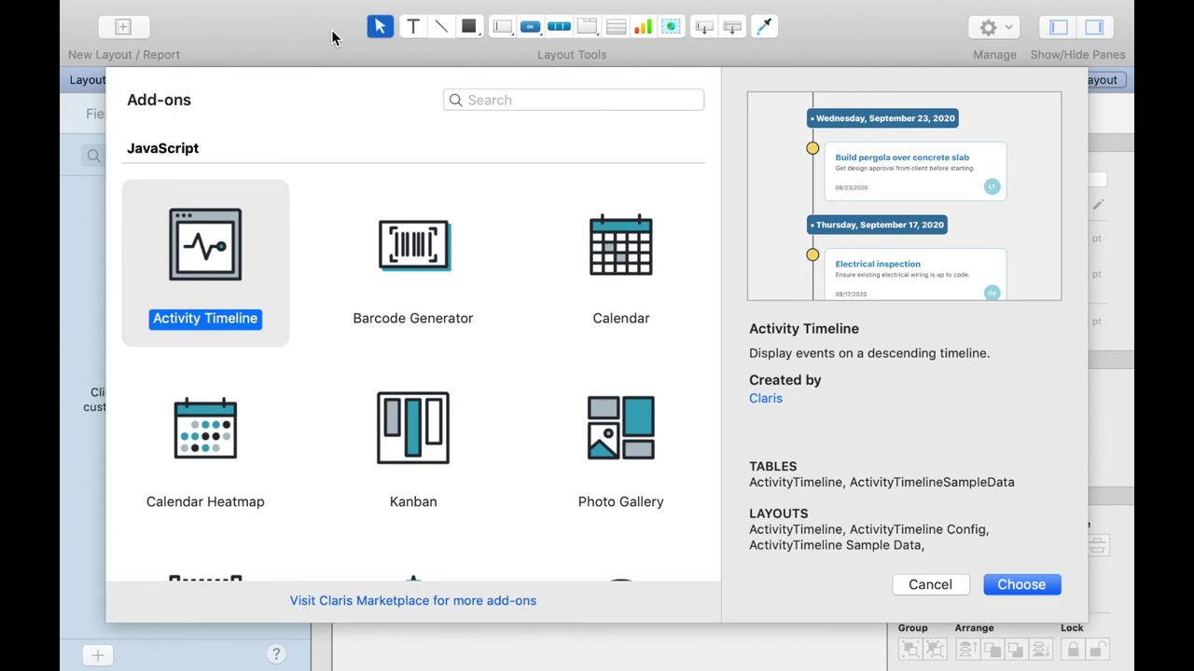
pyautogui.click(431, 257)
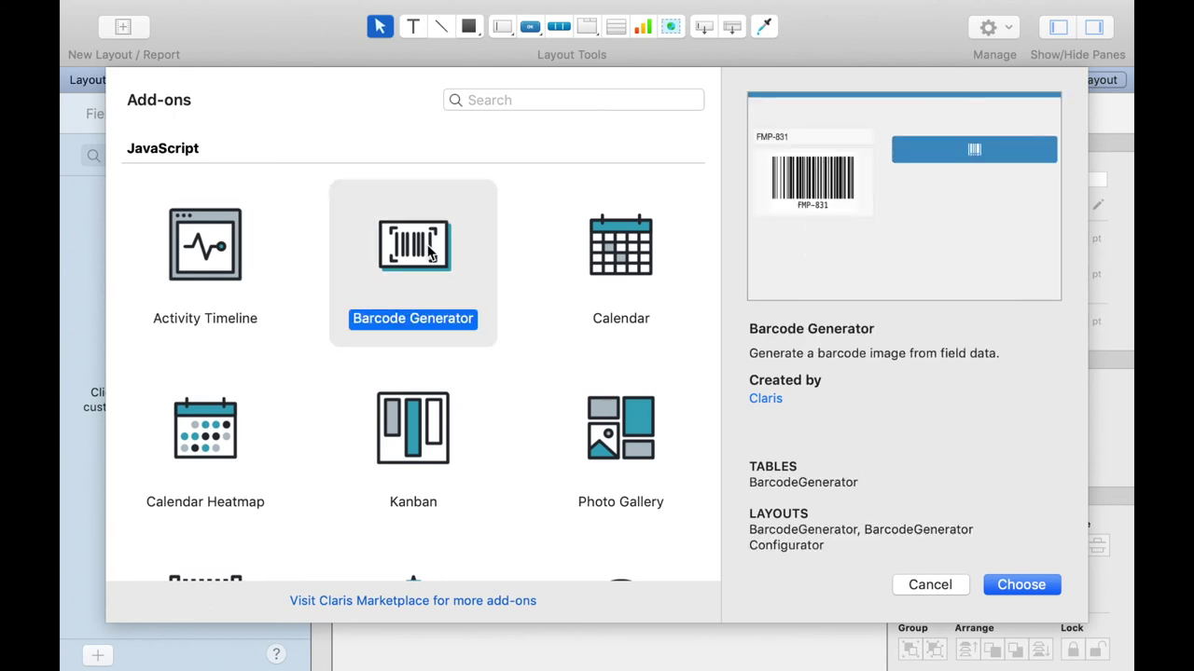
pyautogui.click(1021, 586)
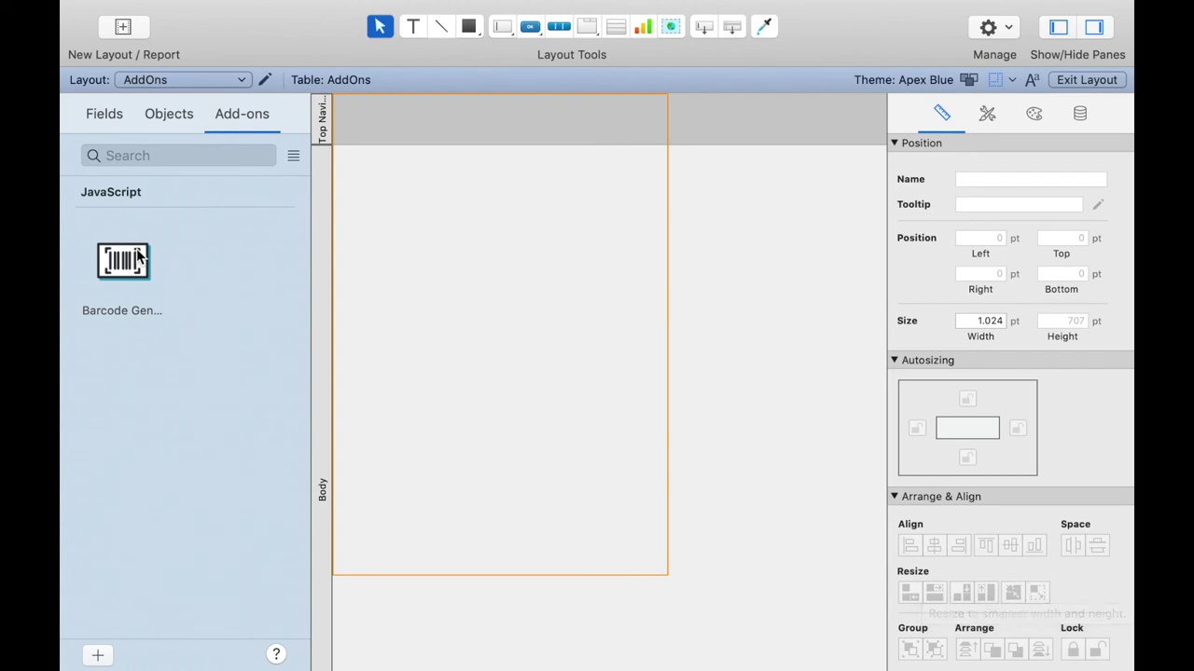
pyautogui.moveTo(122, 261); pyautogui.dragTo(440, 308)
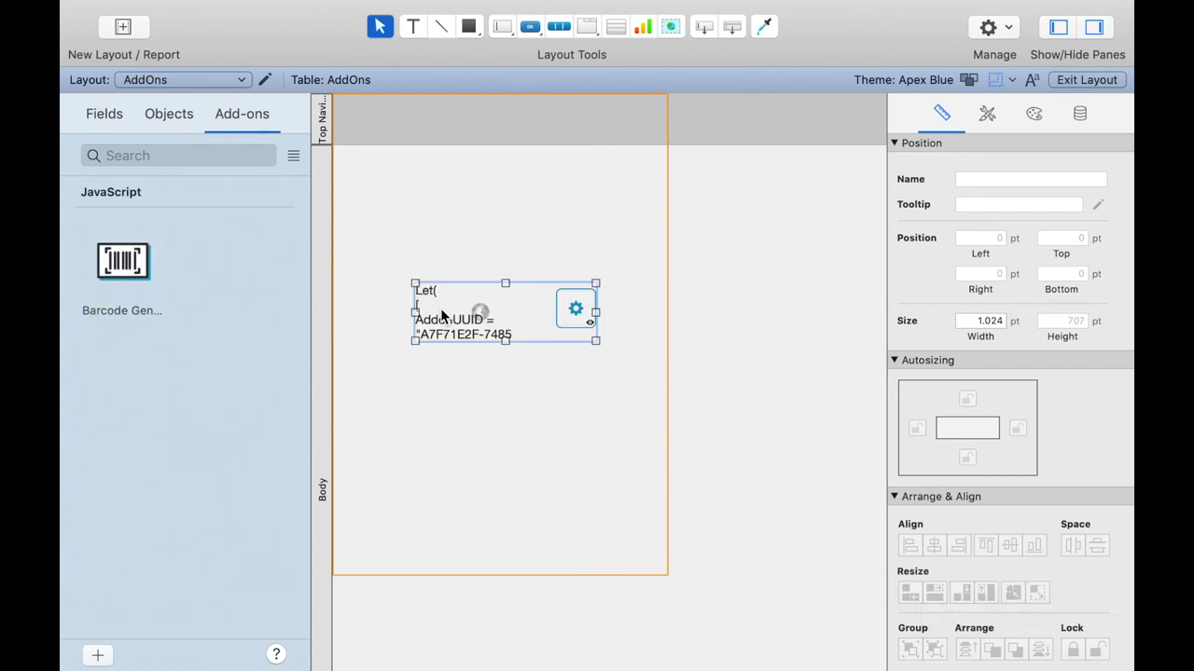
pyautogui.press('super+b')
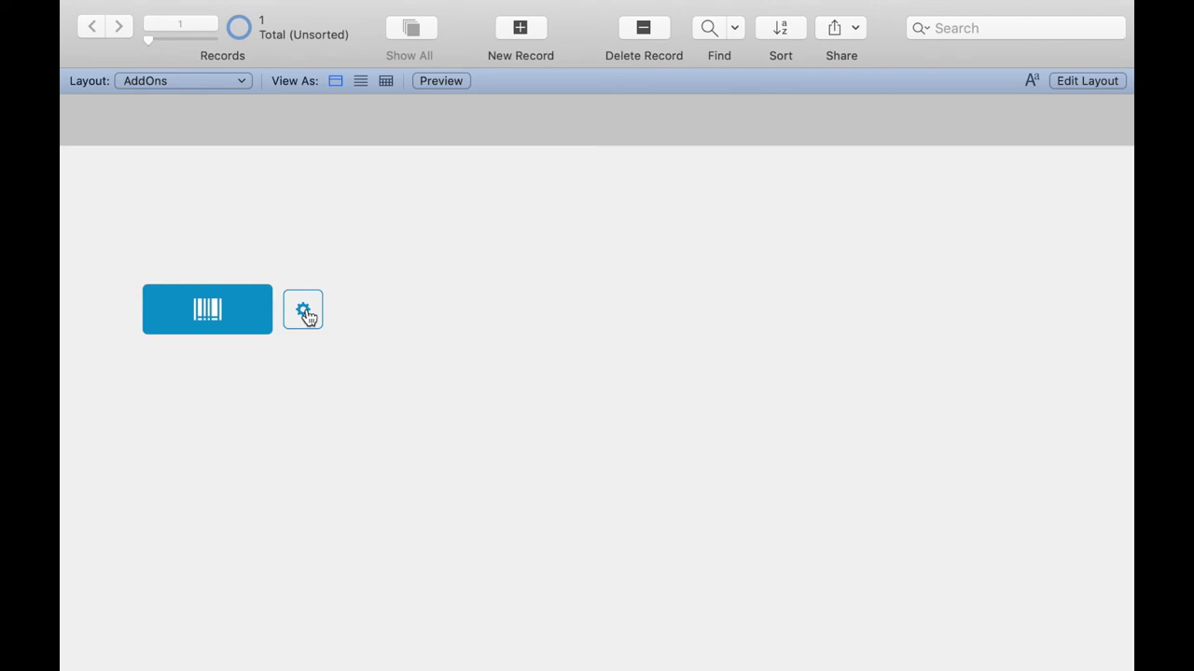
pyautogui.click(304, 311)
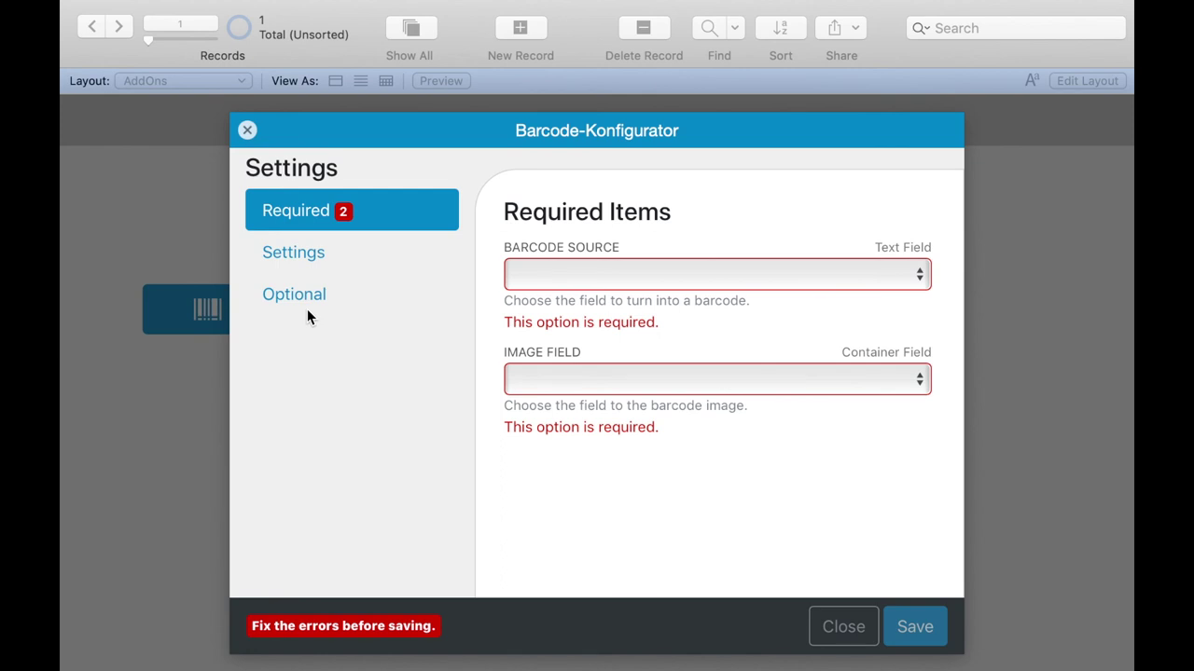
pyautogui.click(700, 276)
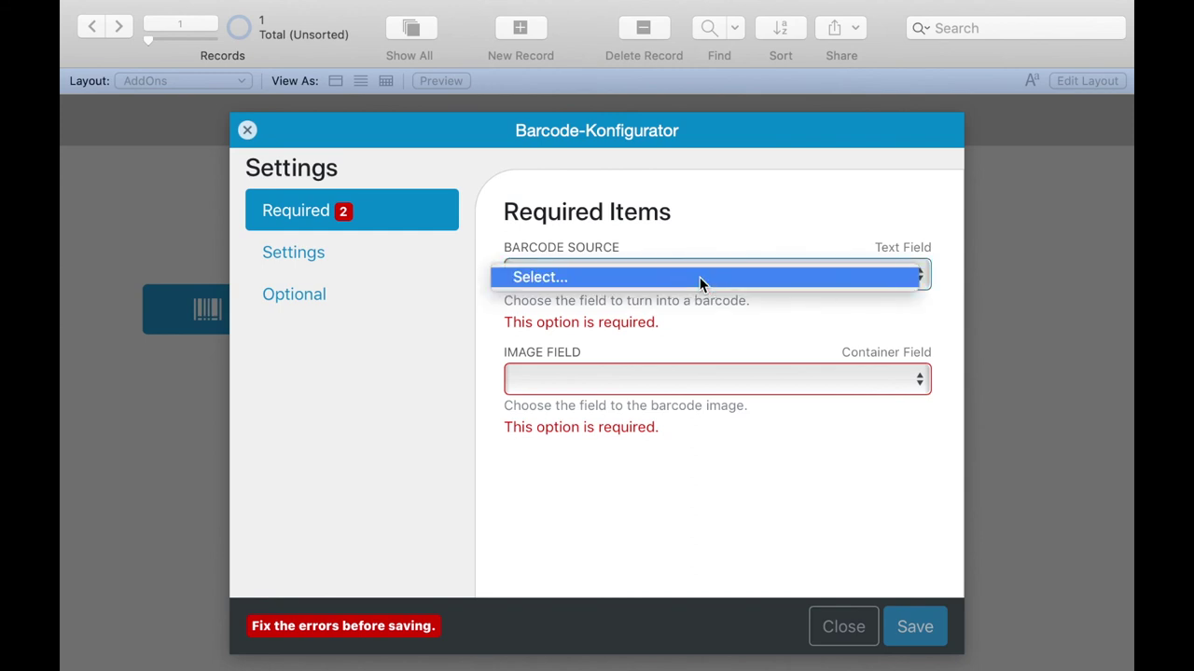
pyautogui.click(700, 277)
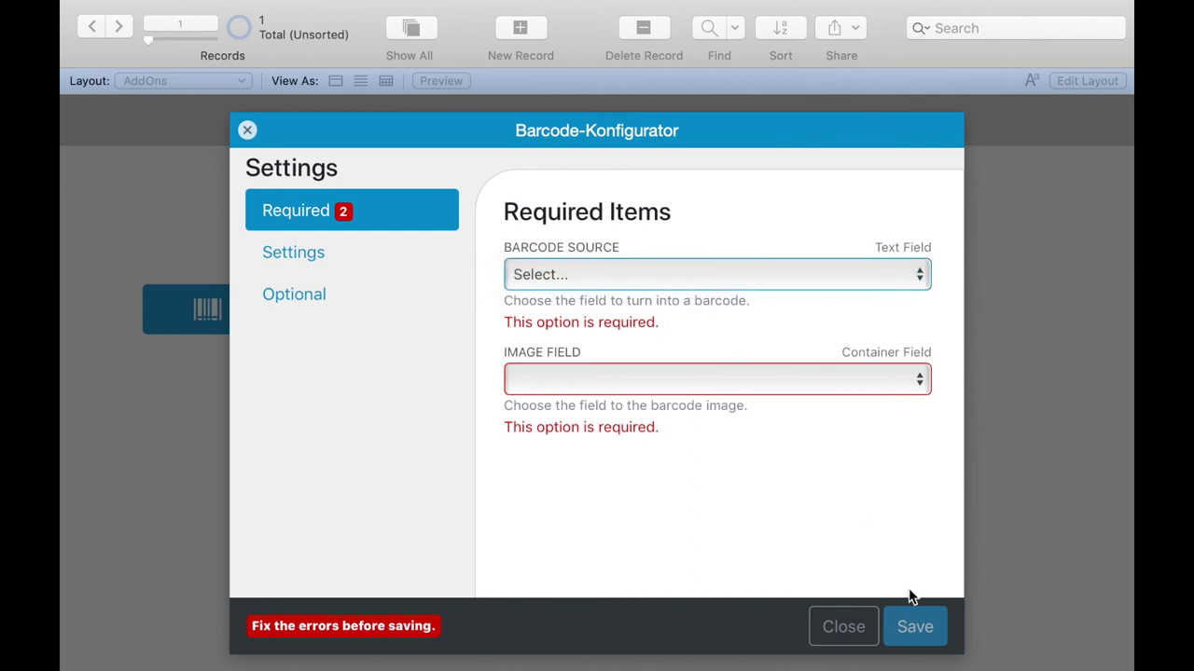
pyautogui.click(828, 635)
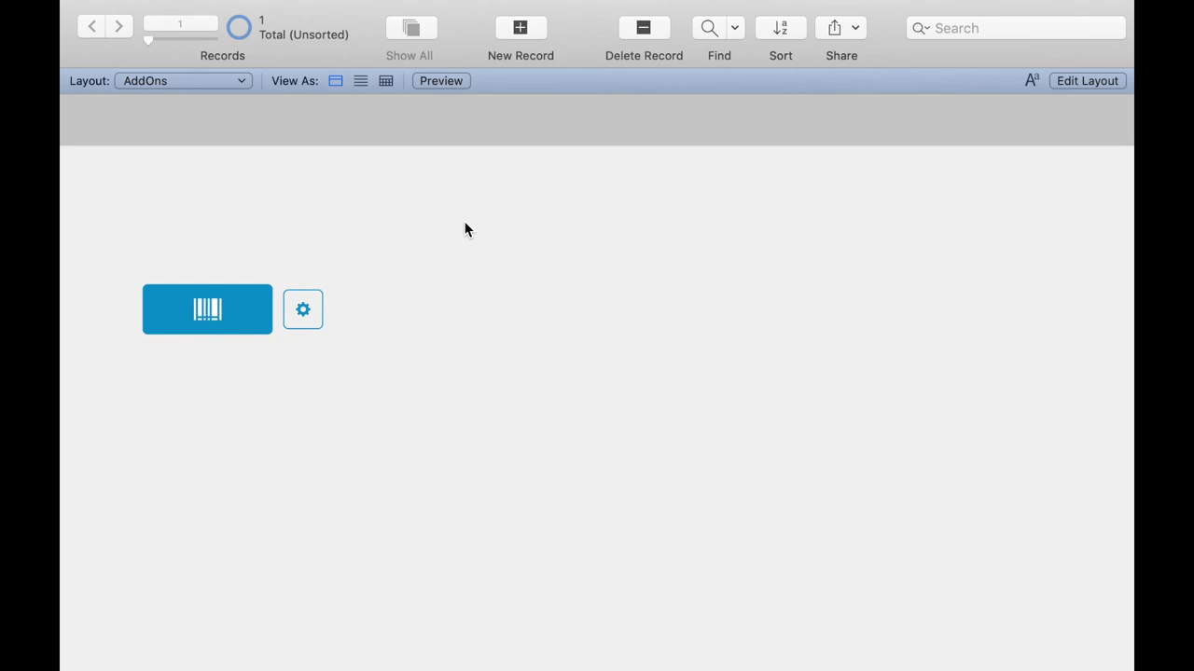
# Place the Content and Barcode fields together with their labels on the AddOns layout, below the add-on
pyautogui.click(1085, 82)
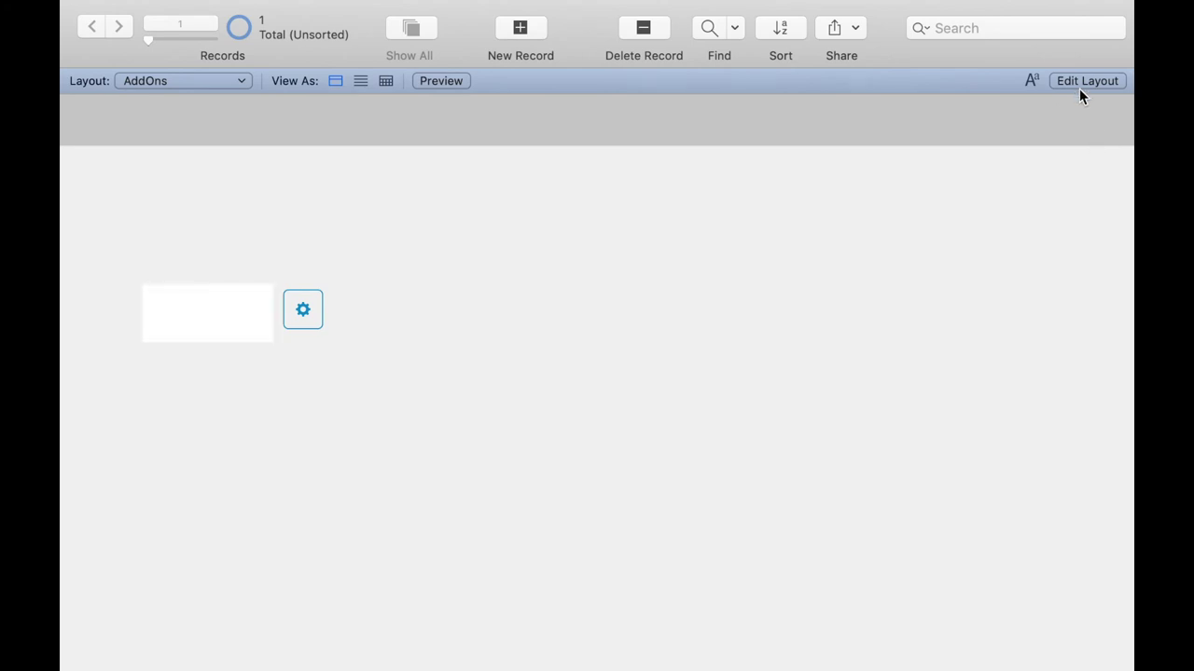
pyautogui.click(84, 119)
pyautogui.click(158, 341)
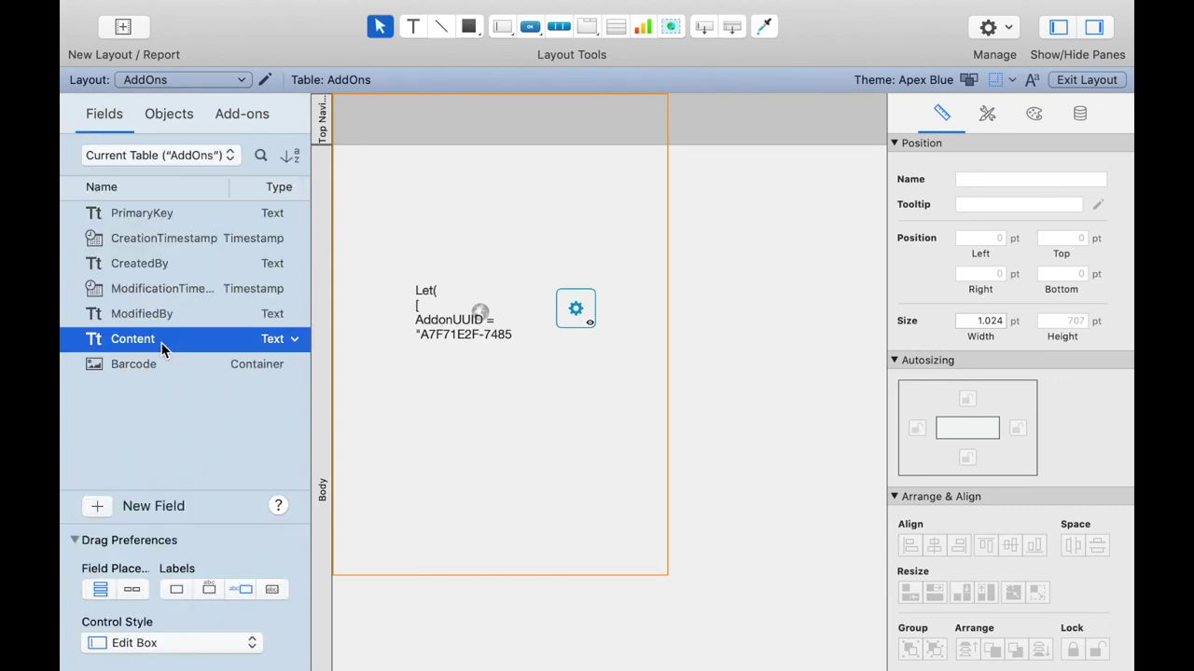
pyautogui.keyDown('shift'); pyautogui.click(153, 368); pyautogui.keyUp('shift')
pyautogui.moveTo(153, 367); pyautogui.dragTo(411, 386)
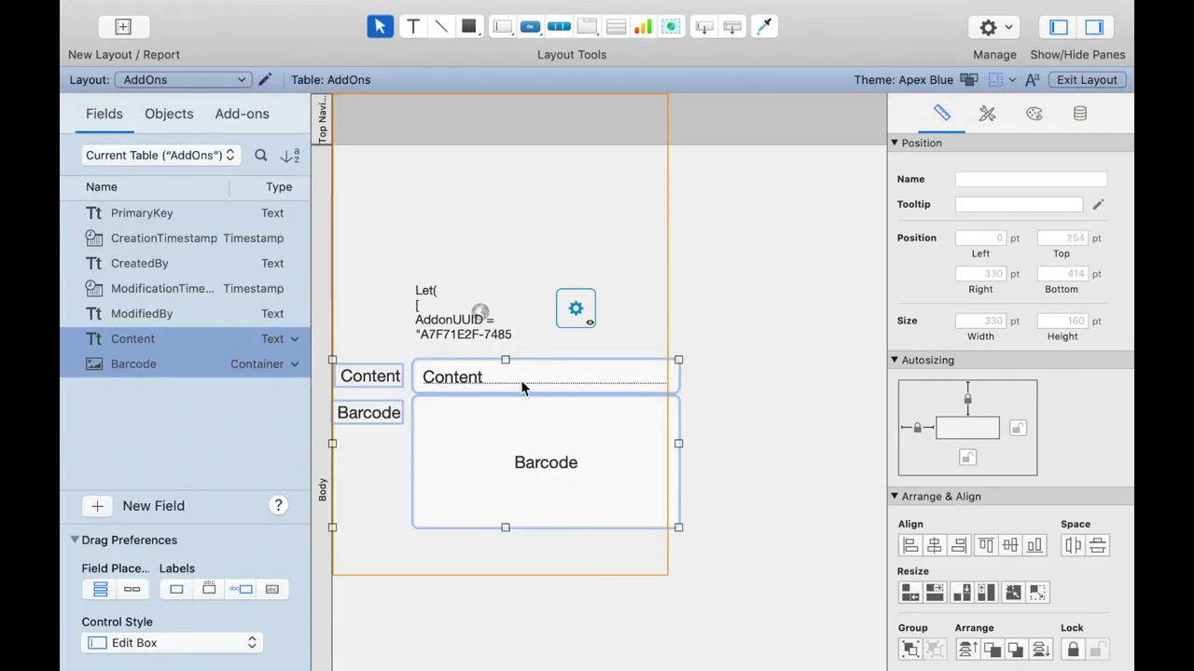
# Move both fields to the upper edge of the body and the add-on beneath them, and exit Layout mode
pyautogui.moveTo(521, 382); pyautogui.dragTo(504, 174)
pyautogui.moveTo(480, 344); pyautogui.dragTo(482, 414)
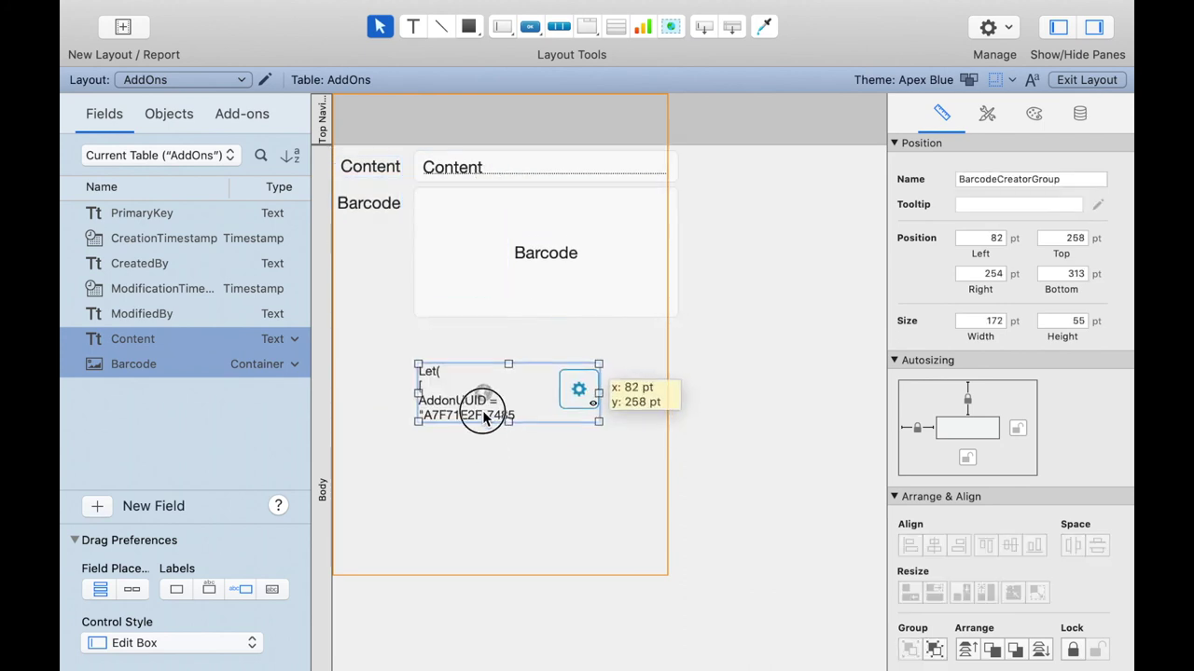
pyautogui.click(1073, 85)
pyautogui.click(772, 255)
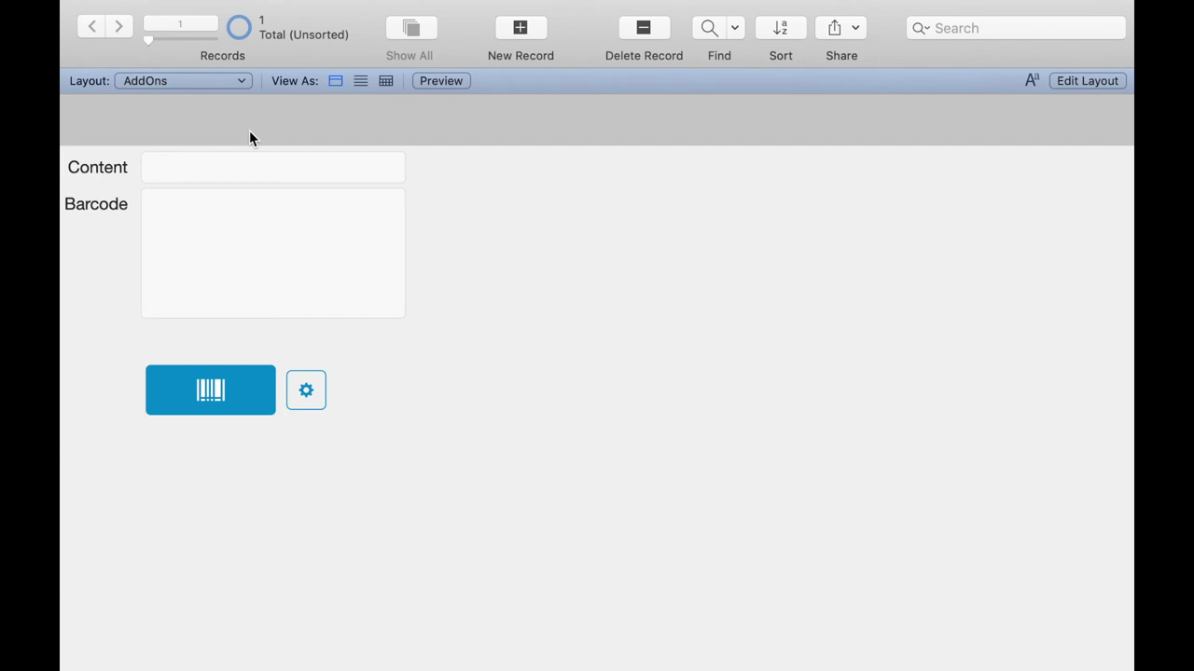
# In the barcode add-on's configurator, set the barcode source to AddOns::Content and the image field to AddOns::Barcode
pyautogui.click(304, 407)
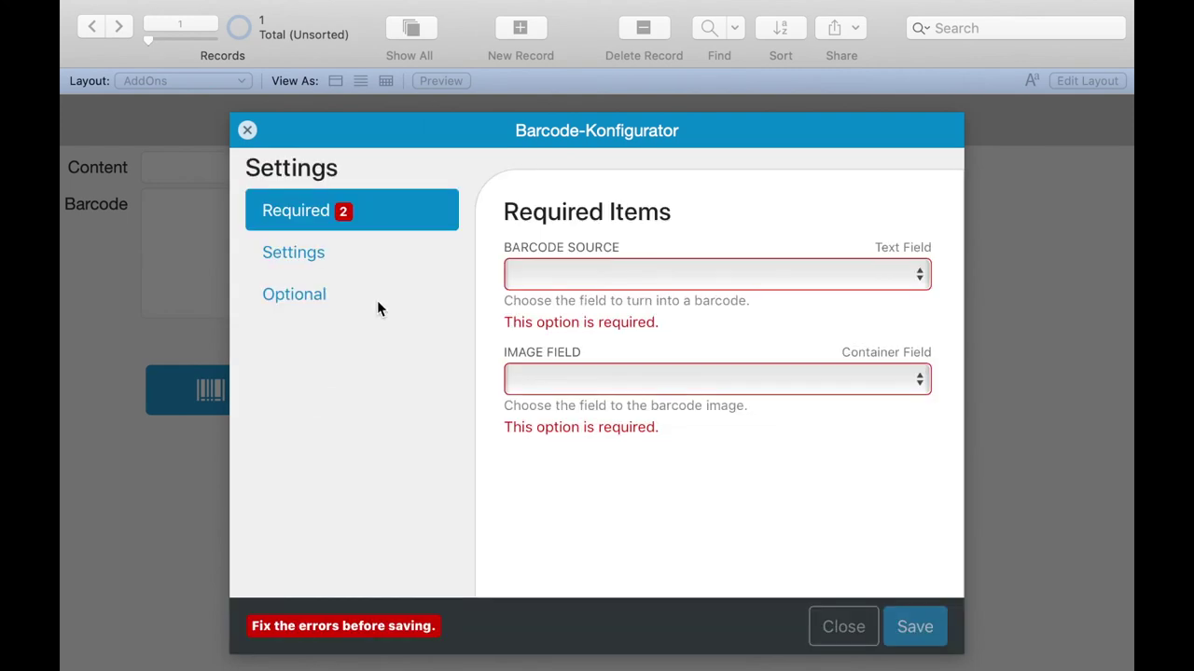
pyautogui.click(740, 271)
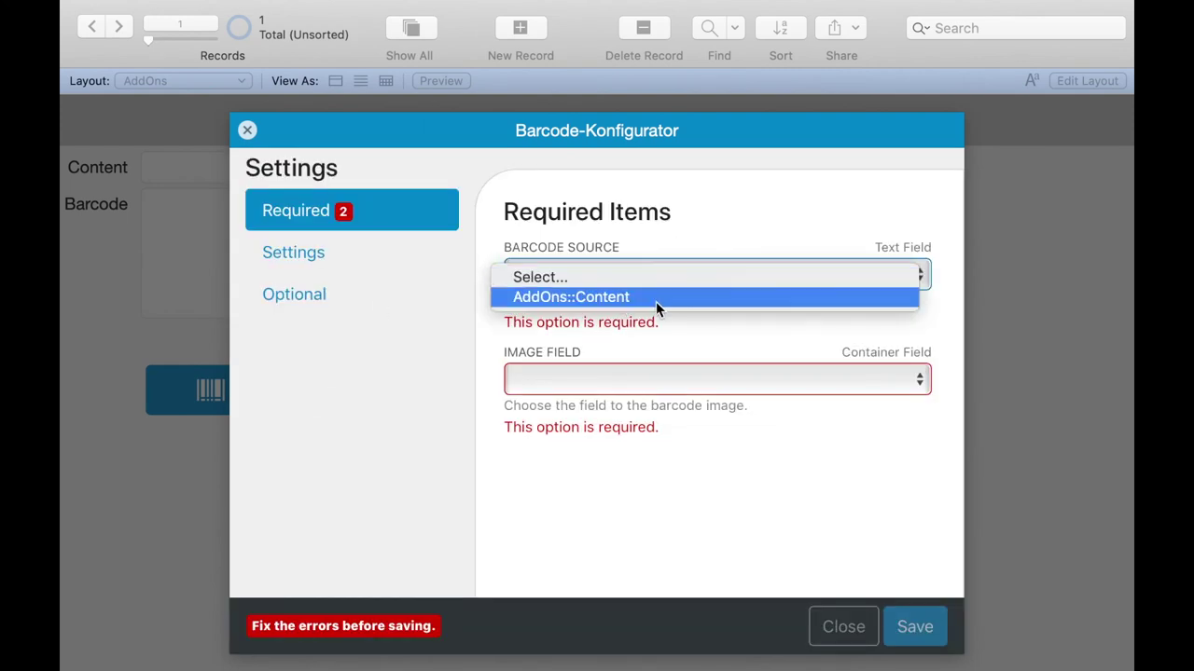
pyautogui.click(605, 298)
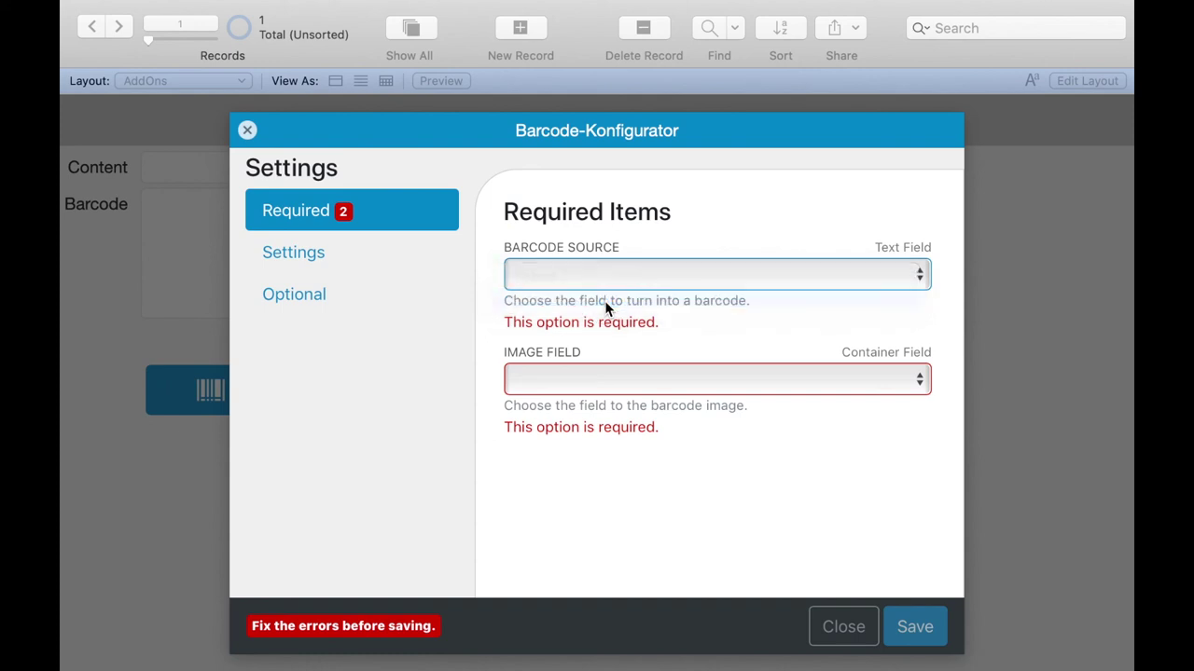
pyautogui.click(909, 366)
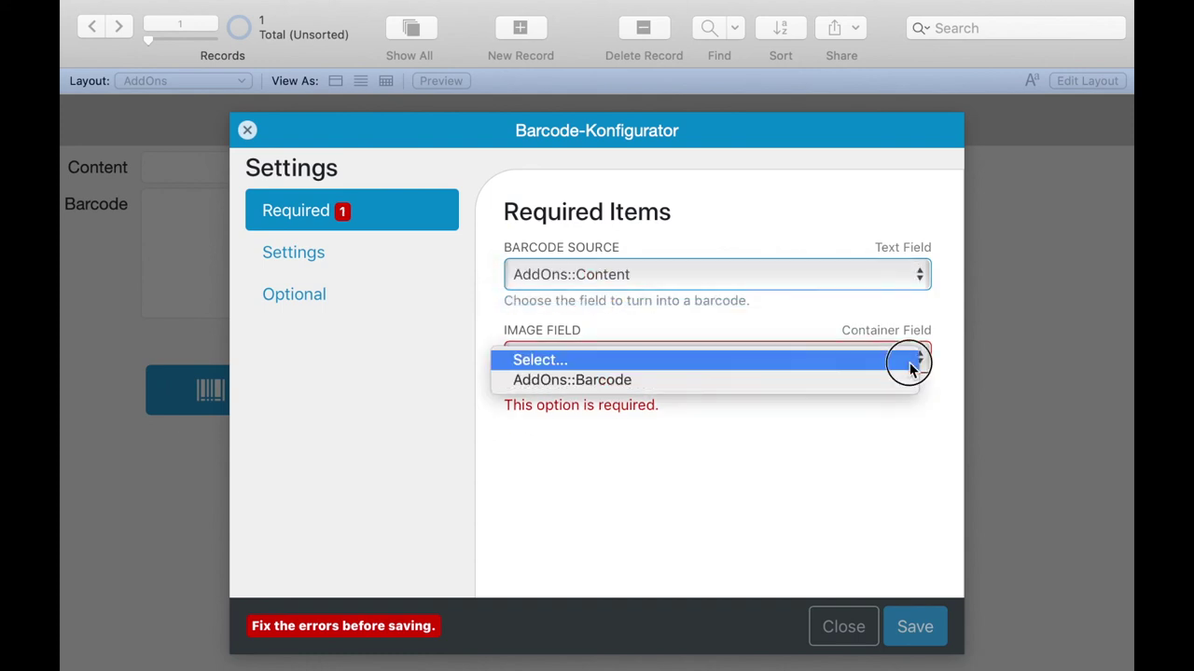
pyautogui.click(783, 384)
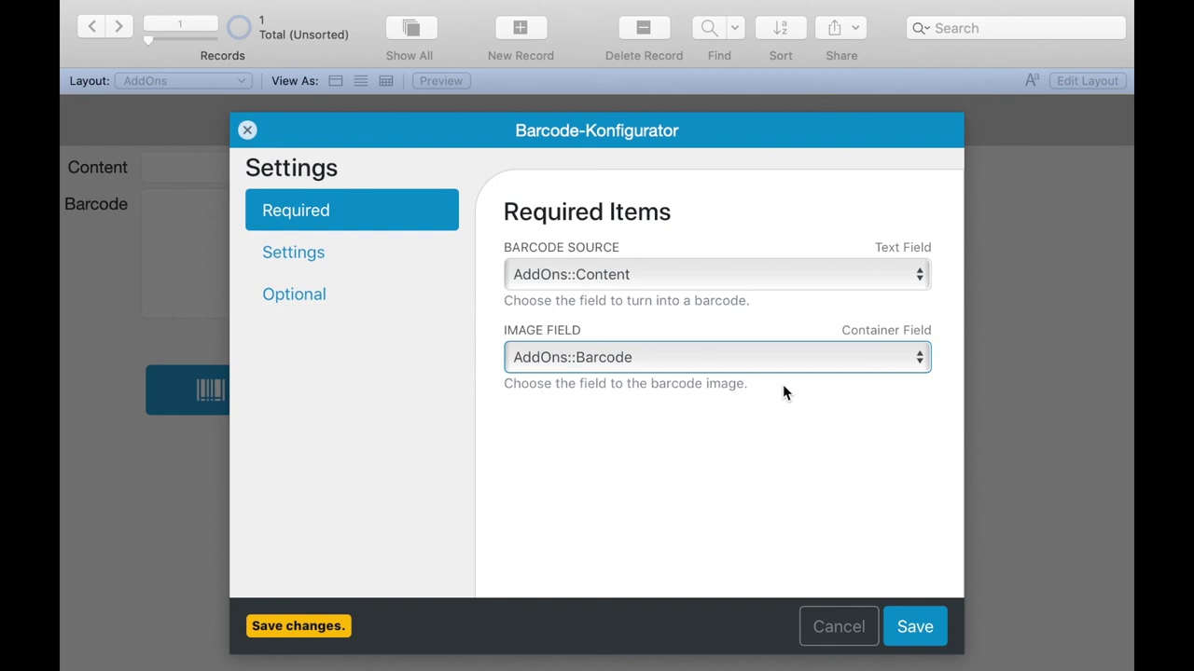
# Keep the barcode format CODE128, set the line color to #ff0000, review the optional settings and save the add-on configuration
pyautogui.click(376, 269)
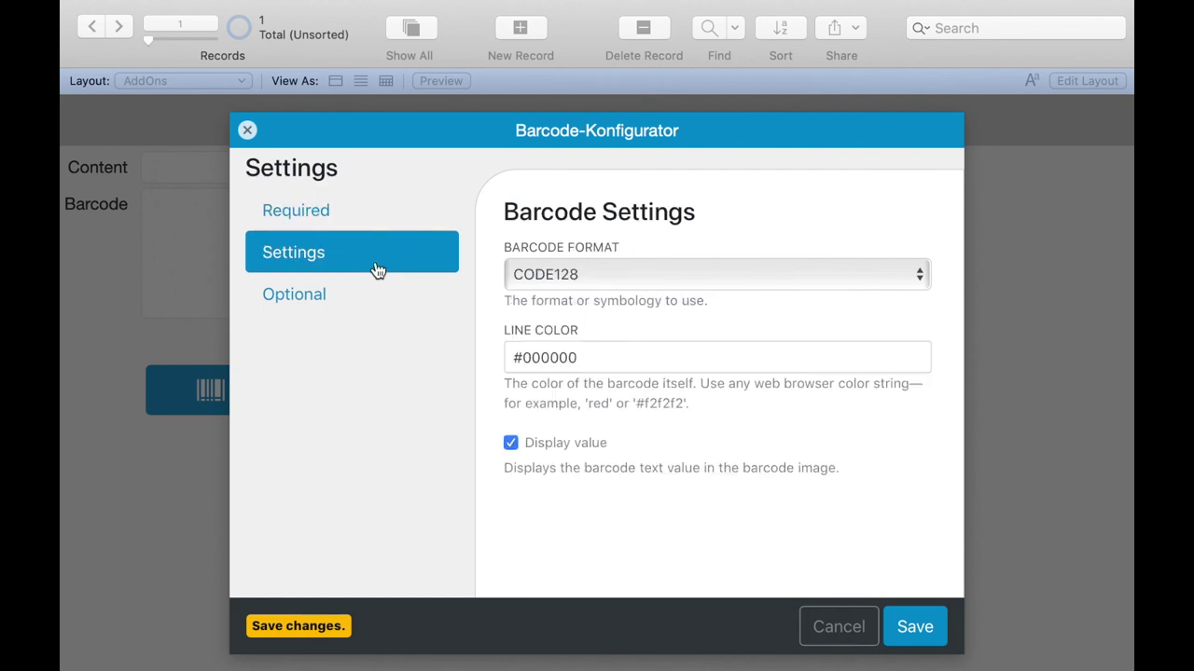
pyautogui.click(652, 275)
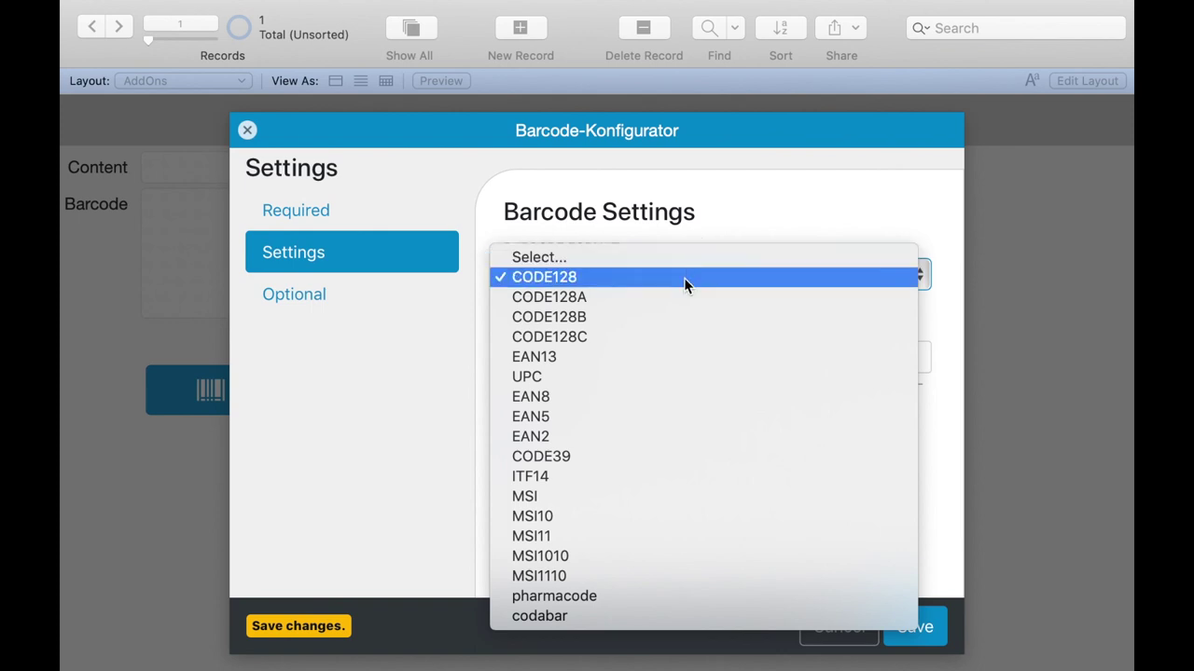
pyautogui.click(684, 282)
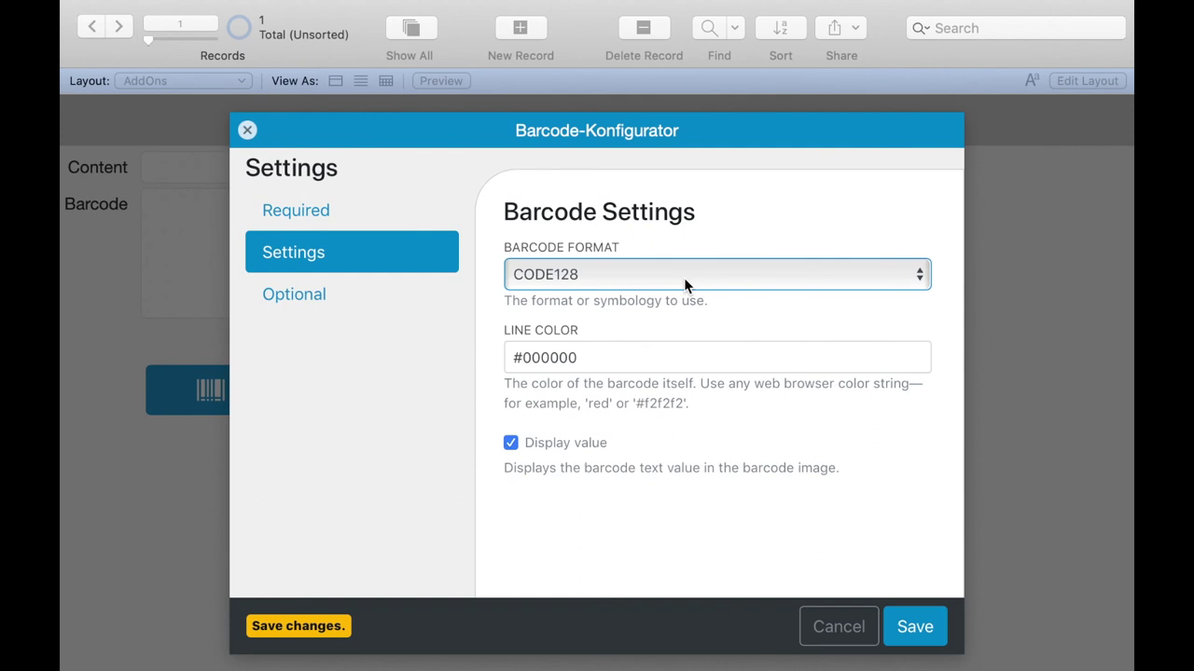
pyautogui.click(542, 362)
pyautogui.press('BackSpace')
pyautogui.press('BackSpace')
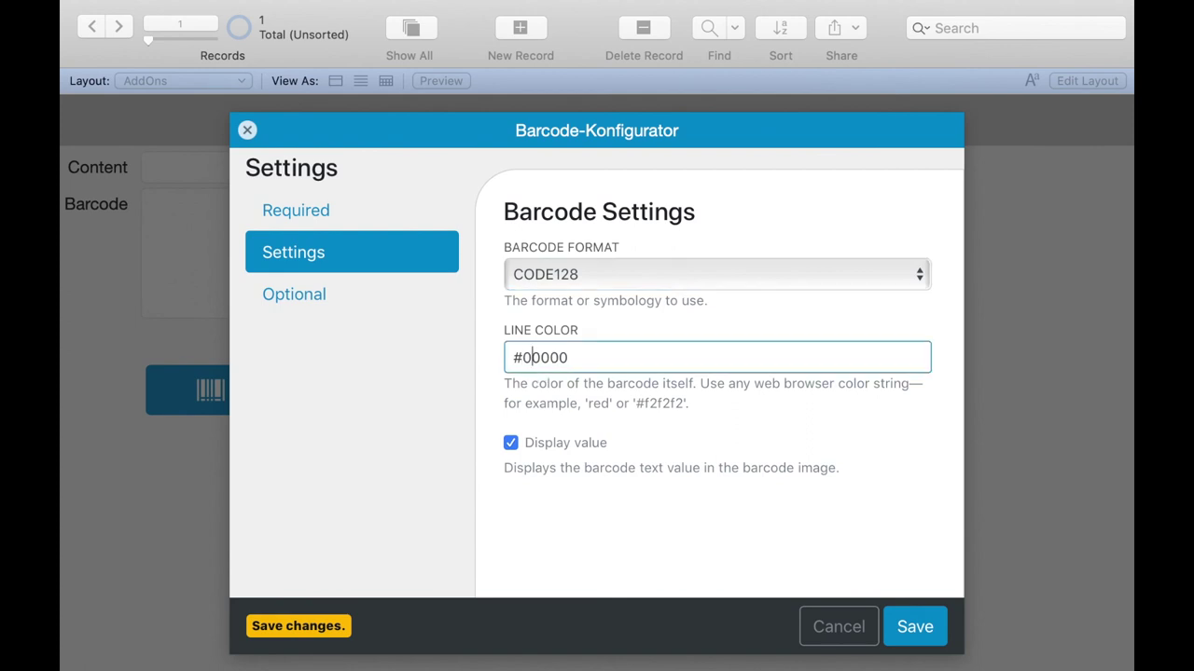
pyautogui.write('ff')
pyautogui.click(362, 304)
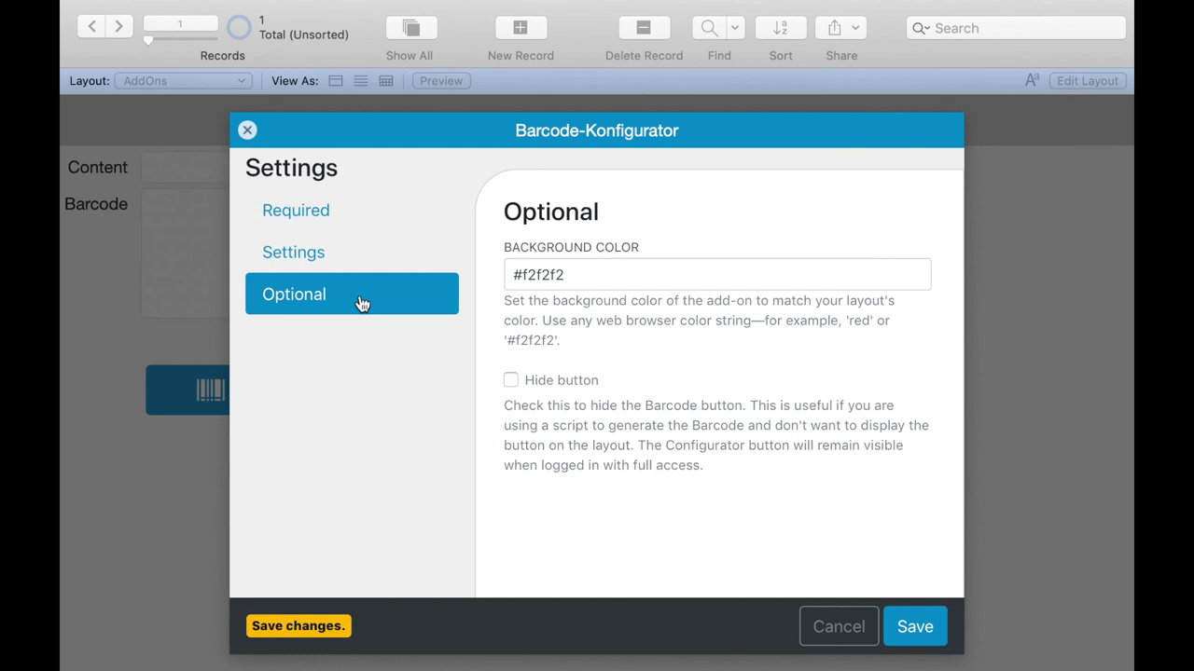
pyautogui.click(905, 629)
# Enter 12345678 in the Content field and generate its barcode with the add-on
pyautogui.click(203, 166)
pyautogui.write('1234')
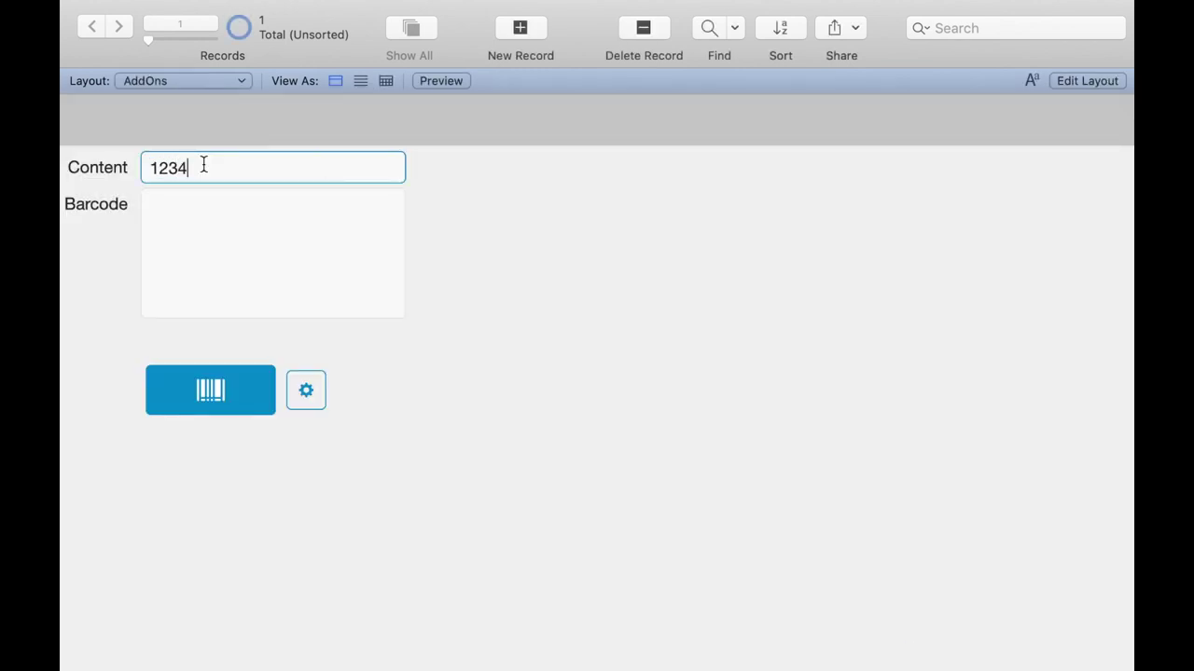
pyautogui.write('5678')
pyautogui.click(231, 385)
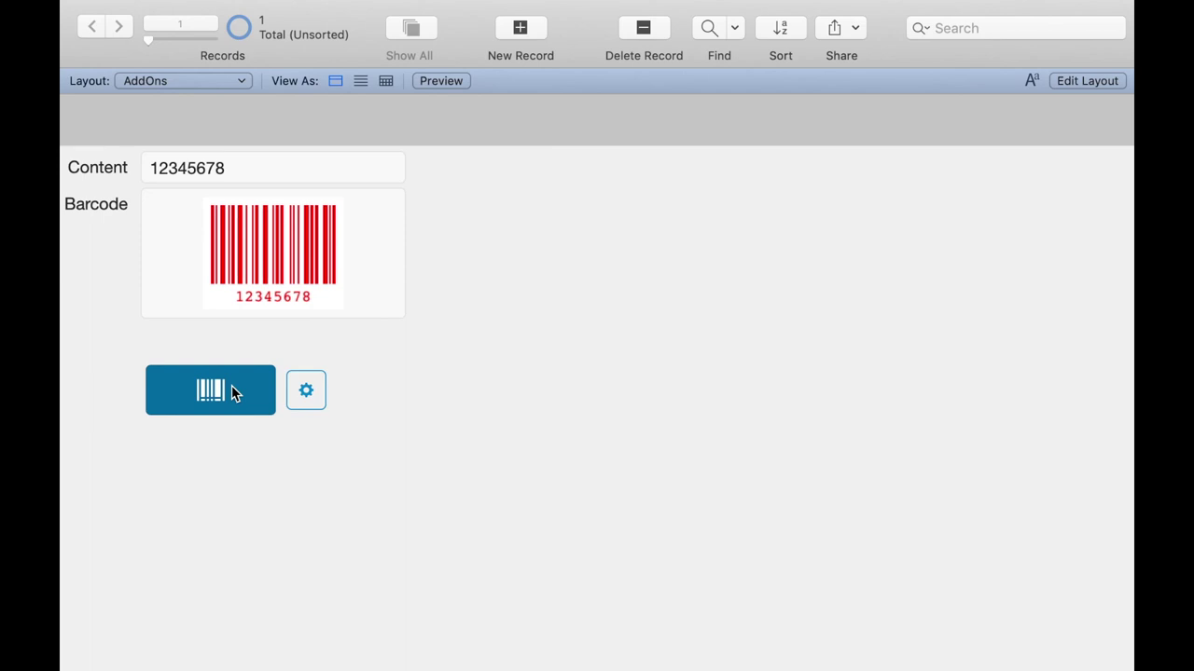
# Reopen the add-on's configurator, change the barcode format to EAN8 and save the configuration
pyautogui.click(310, 393)
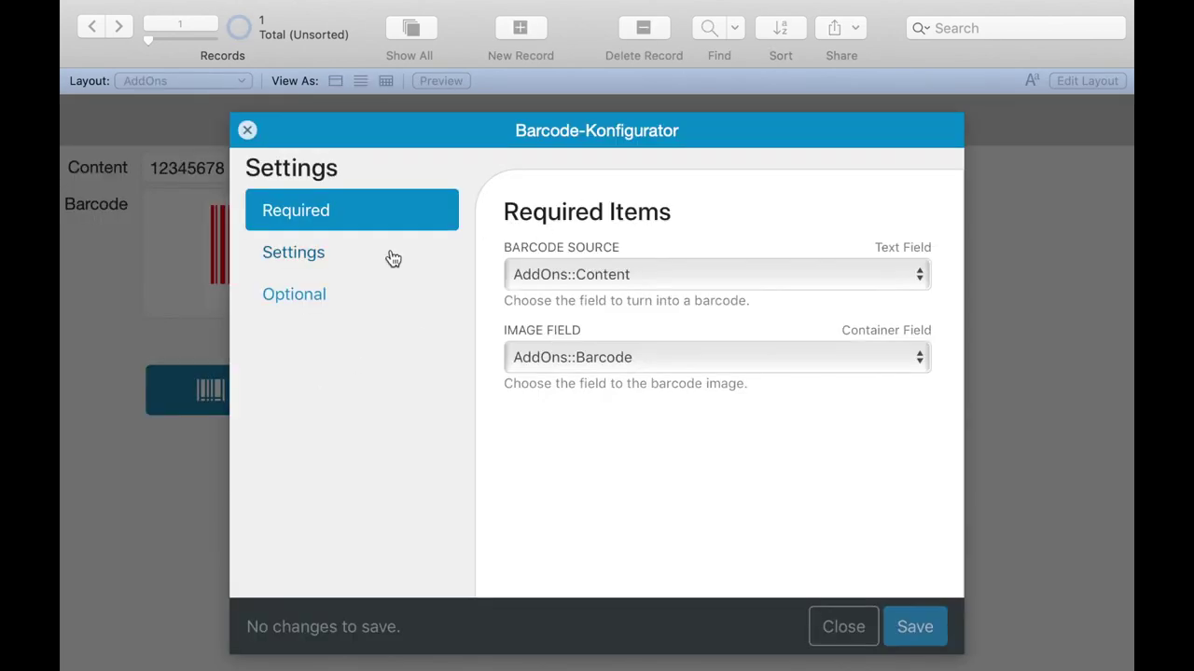
pyautogui.click(378, 256)
pyautogui.click(658, 270)
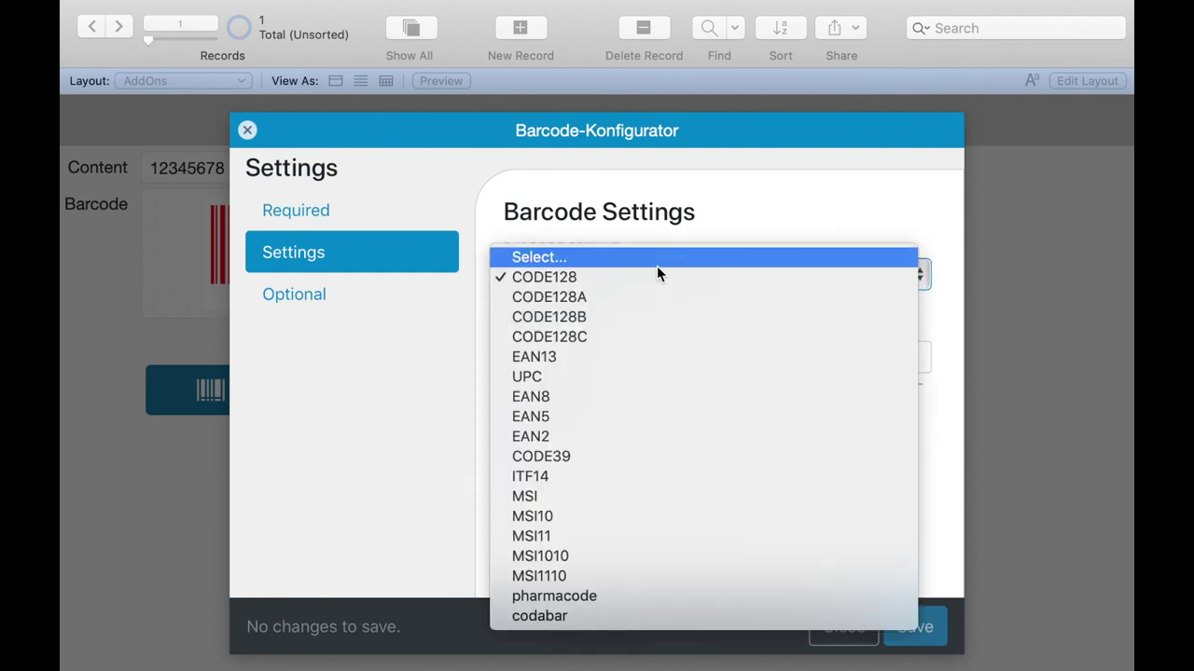
pyautogui.click(597, 396)
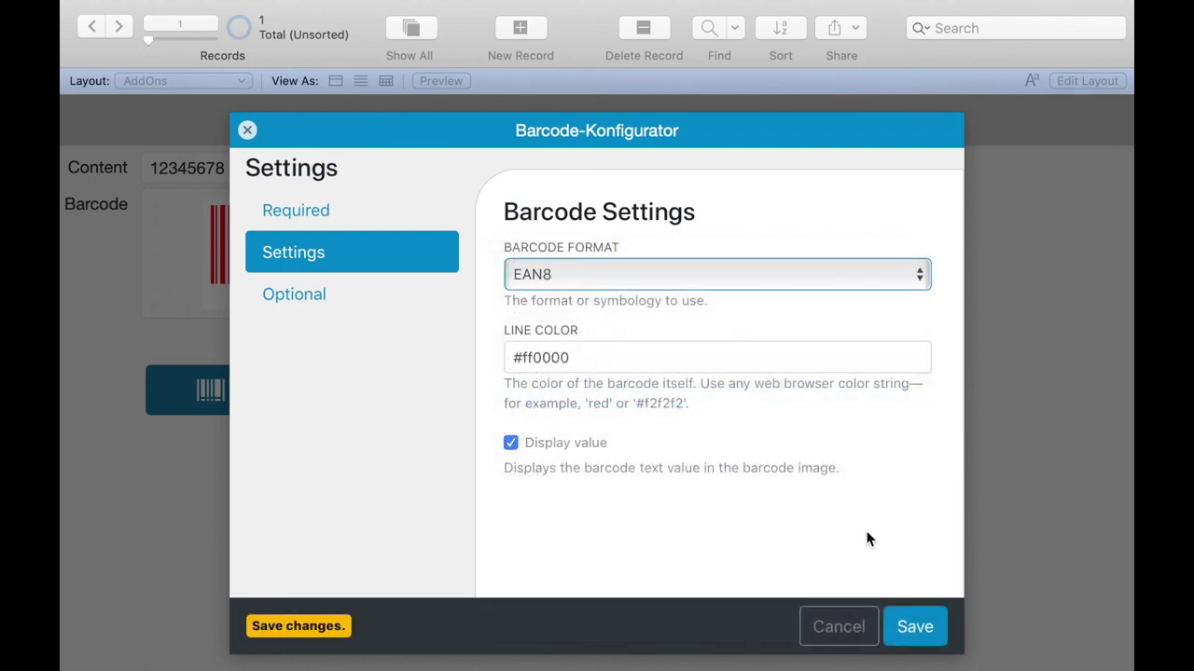
pyautogui.click(910, 624)
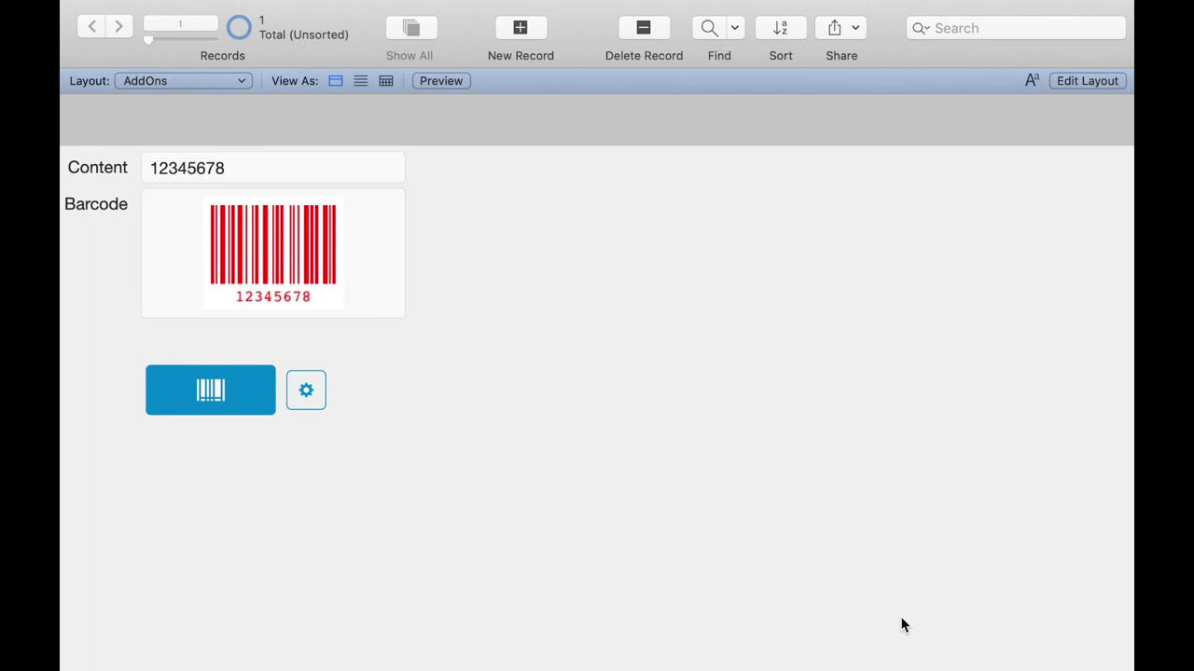
# Try to generate an EAN8 barcode from the current Content value and dismiss the message
pyautogui.click(252, 400)
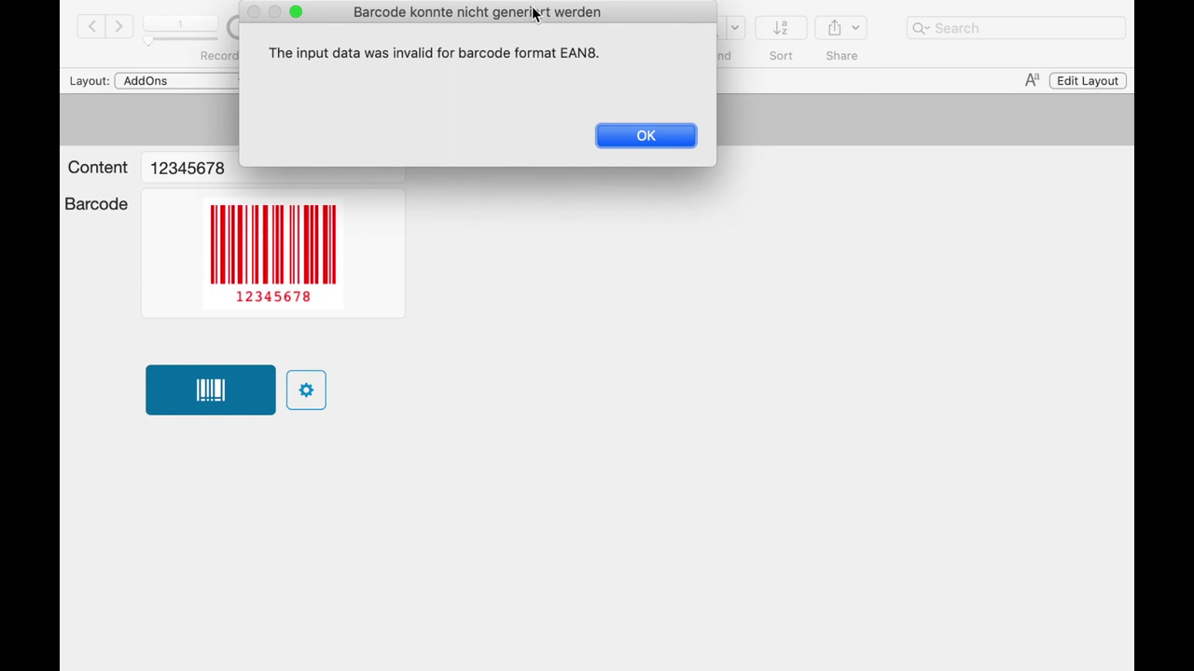
pyautogui.moveTo(539, 13); pyautogui.dragTo(678, 160)
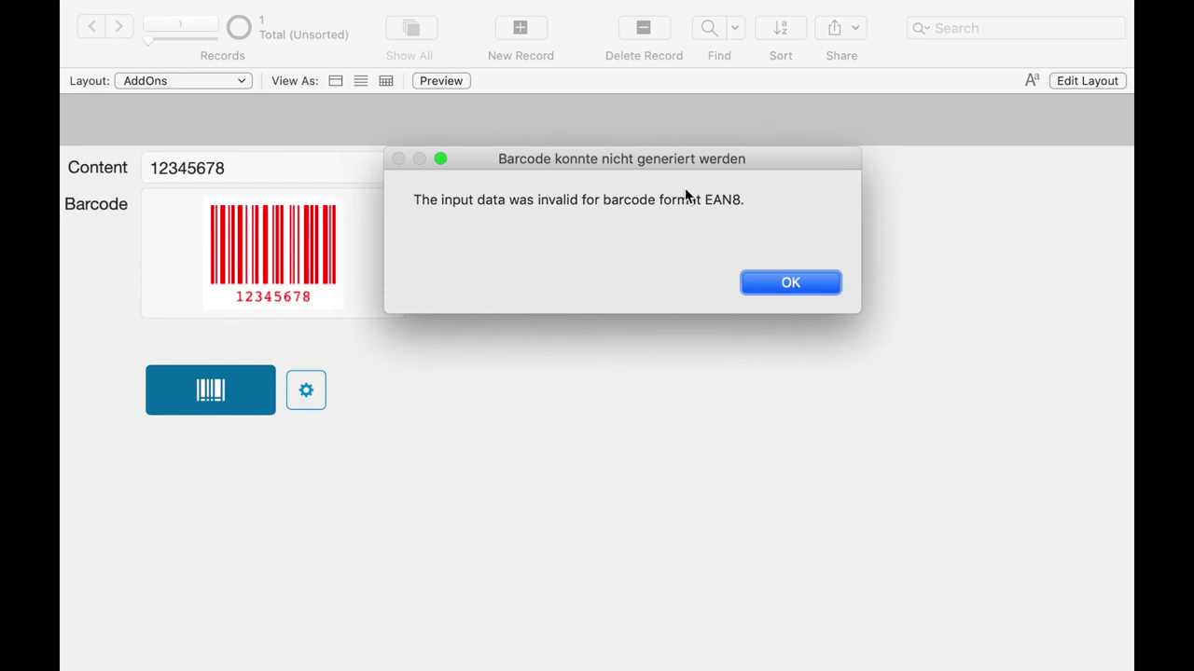
pyautogui.click(786, 283)
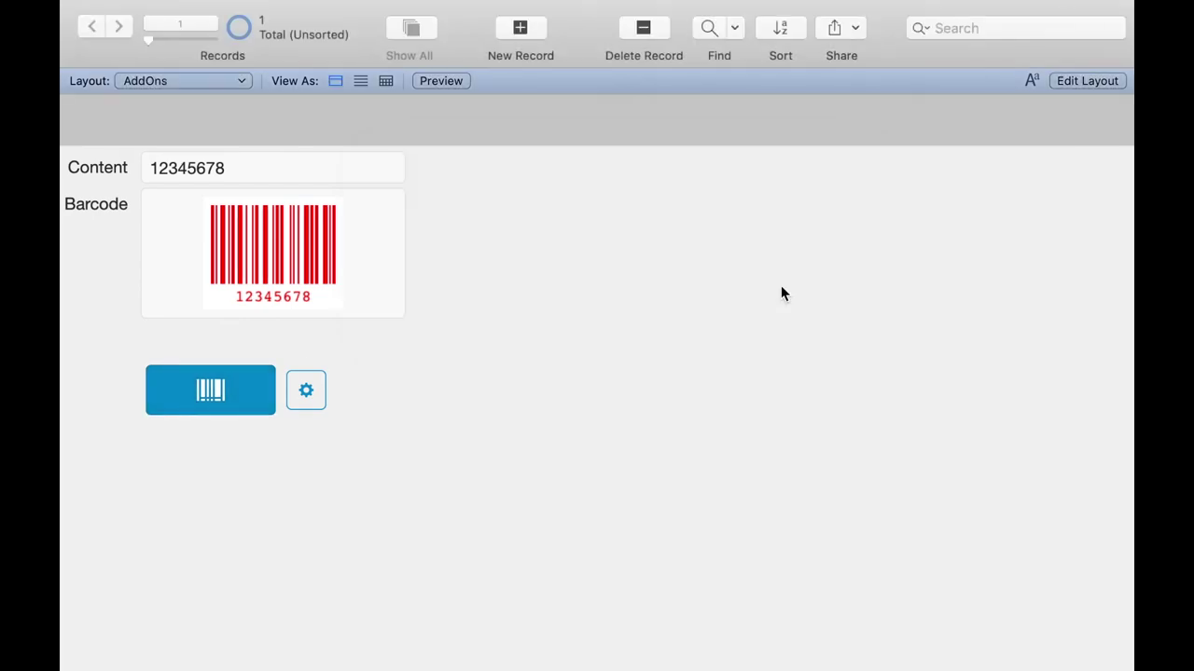